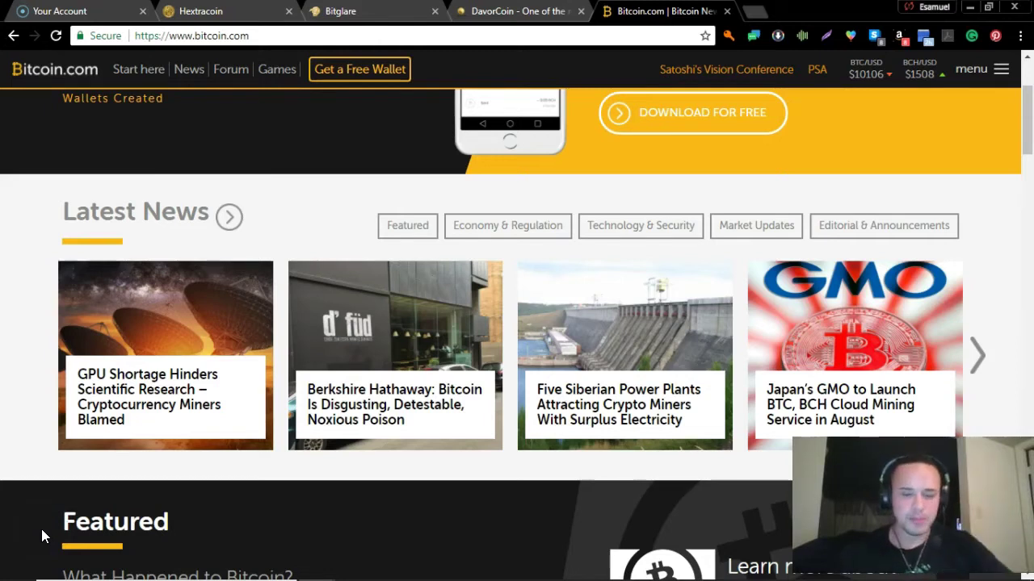
# Bring the Bitcoin.com homepage's Latest News headlines into view
pyautogui.click(87, 357)
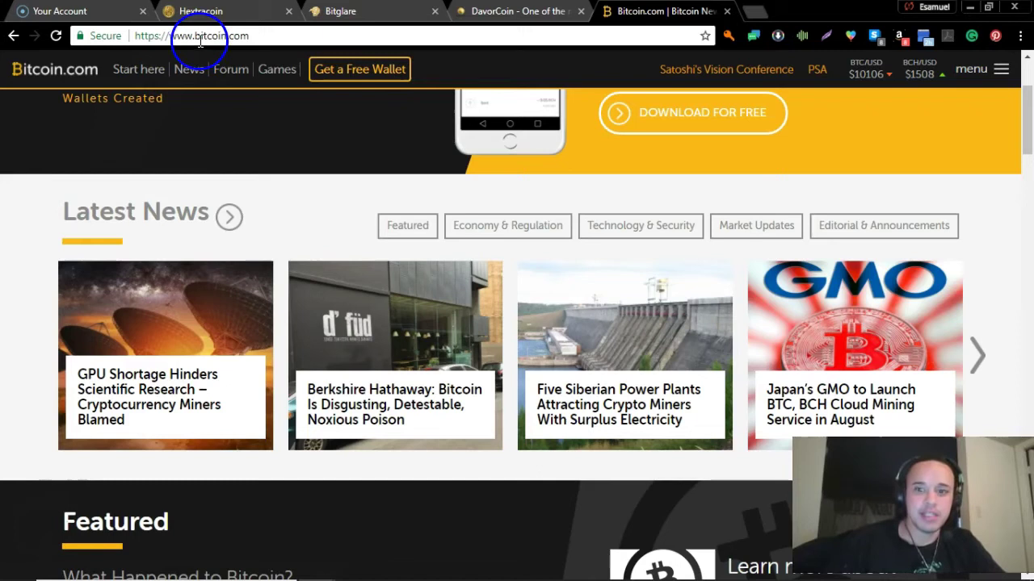
# Log in to Hextracoin, replacing the old verification code with a new one
pyautogui.click(224, 11)
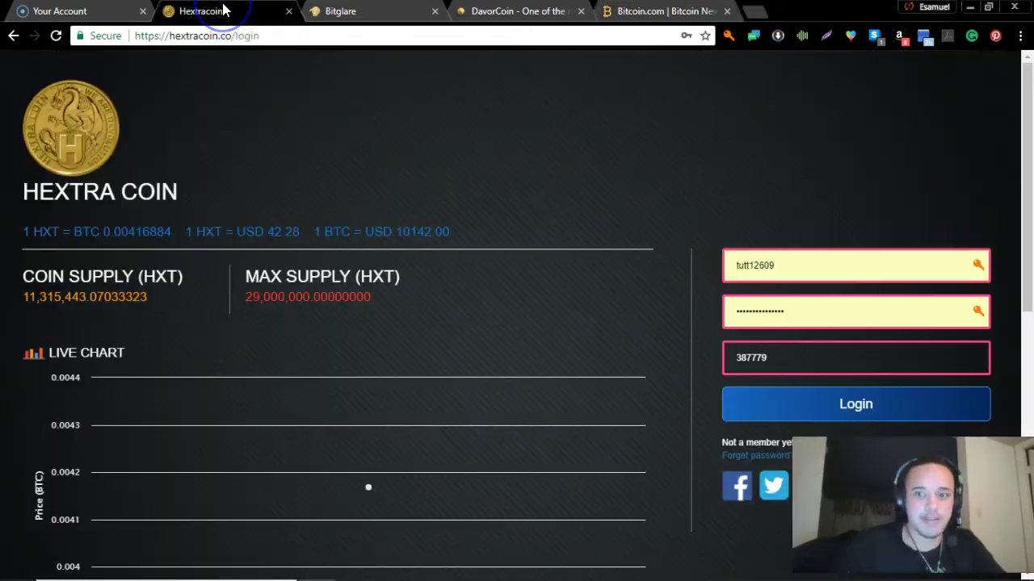
pyautogui.click(528, 140)
pyautogui.click(813, 358)
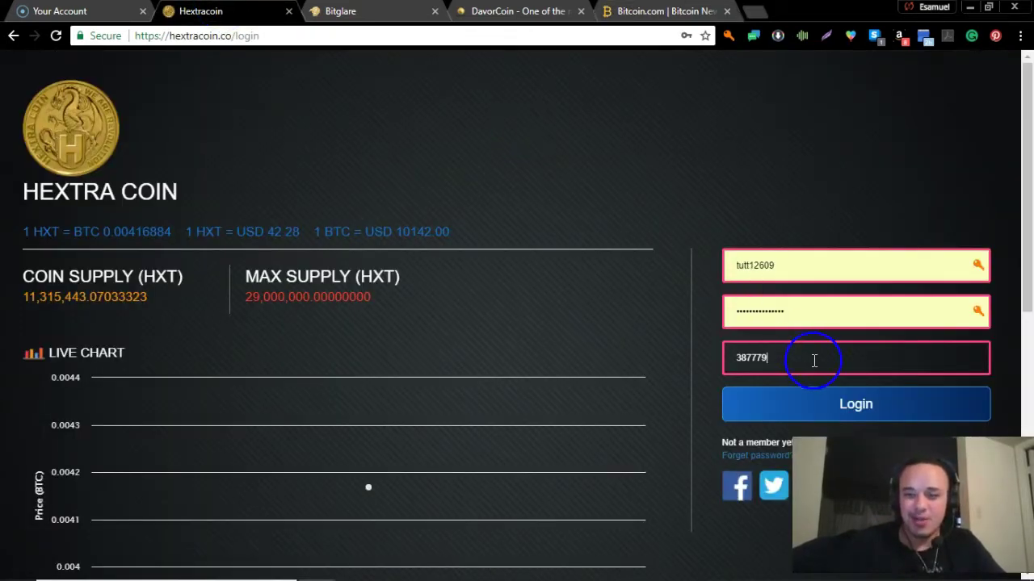
pyautogui.click(814, 363)
pyautogui.doubleClick(813, 365)
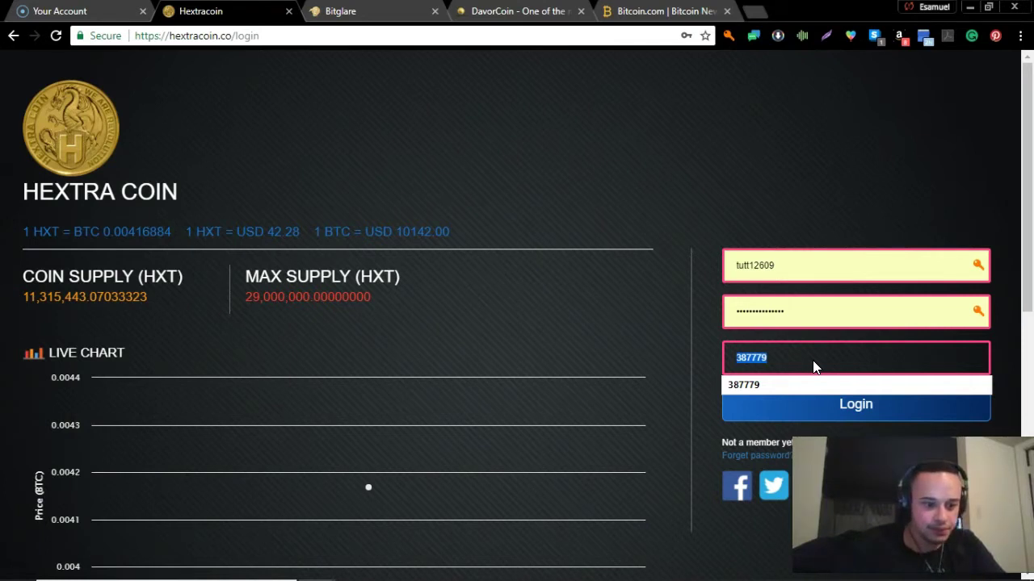
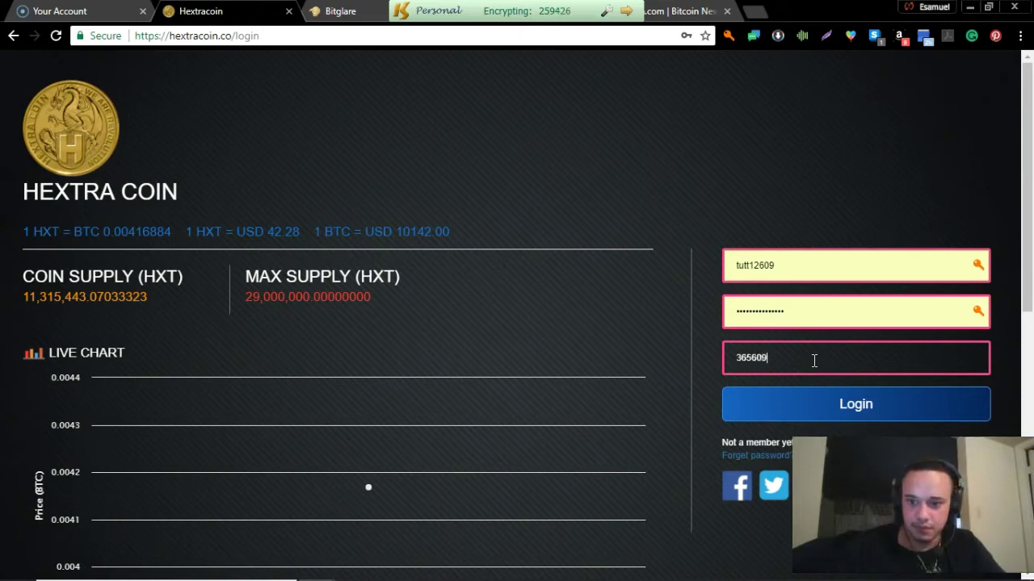
pyautogui.click(812, 396)
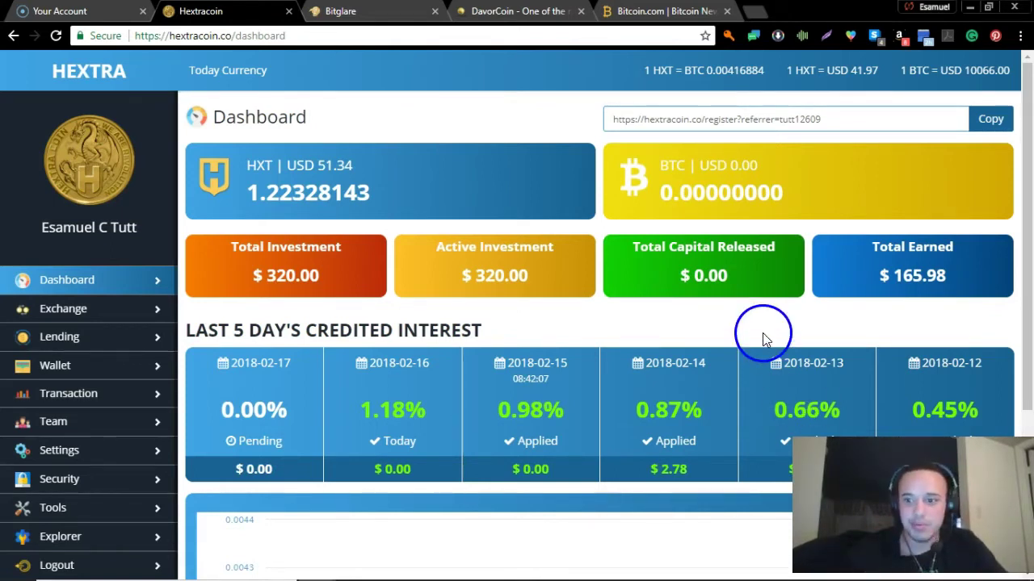
# Review the dashboard's interest history, then view the Wallet and Lending pages
pyautogui.scroll(-2, 763, 332)
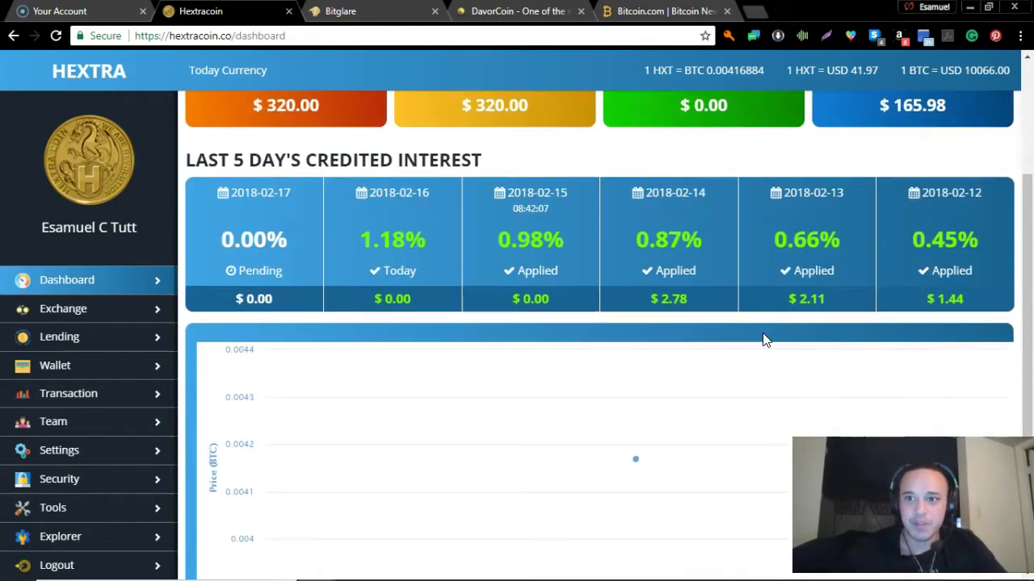
pyautogui.scroll(1, 762, 336)
pyautogui.scroll(2, 762, 339)
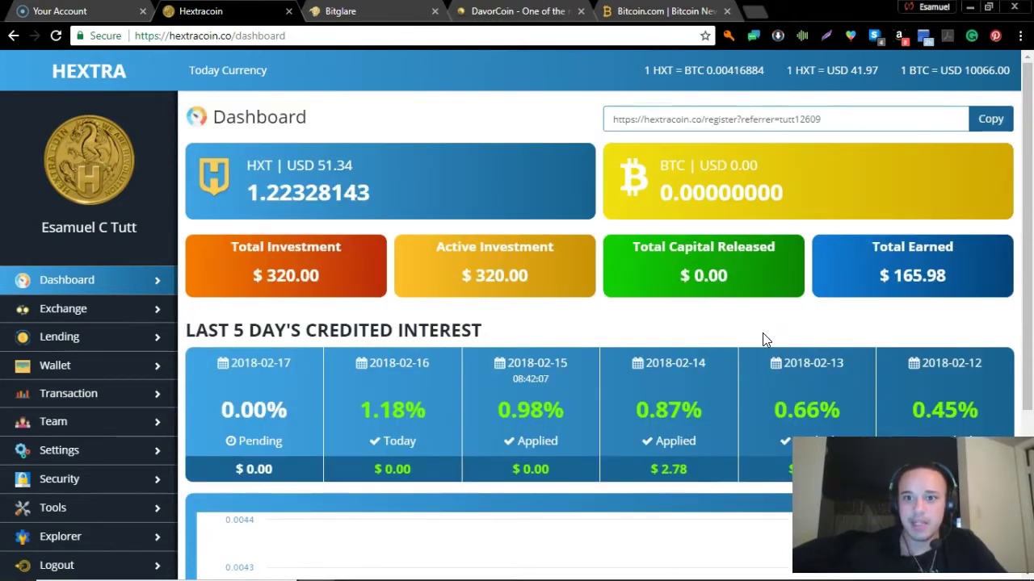
pyautogui.scroll(-2, 764, 339)
pyautogui.scroll(-1, 763, 339)
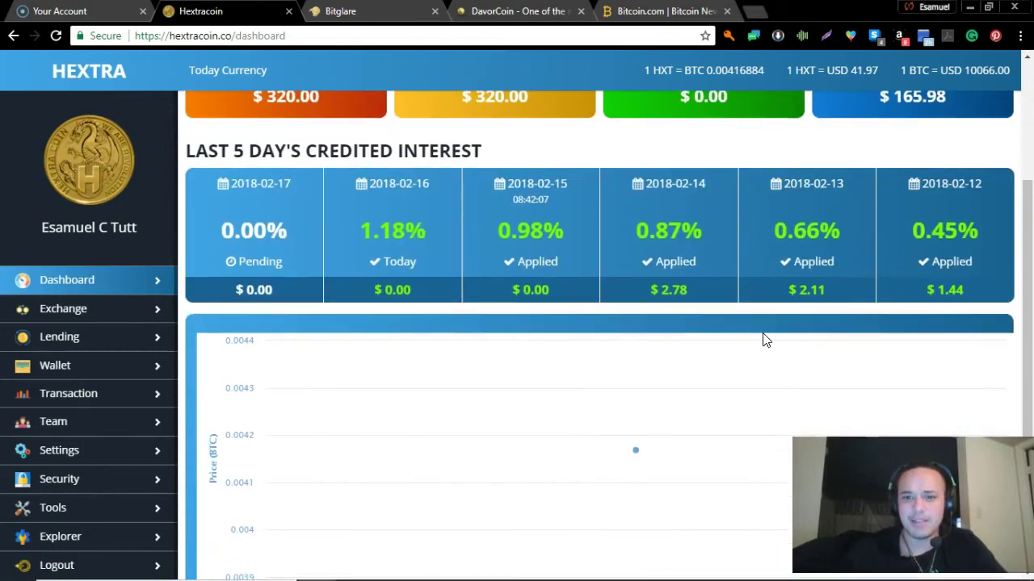
pyautogui.scroll(-1, 763, 340)
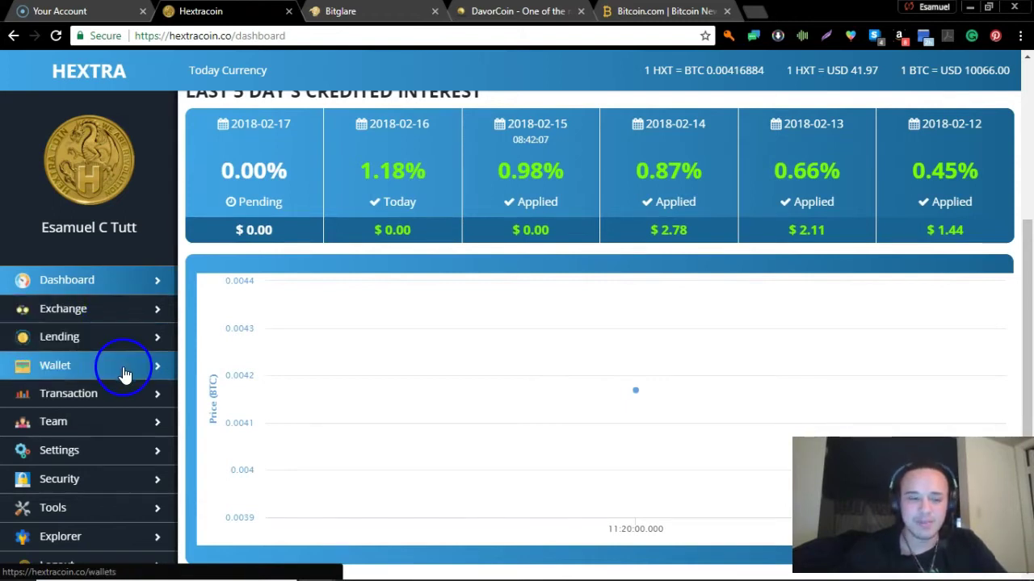
pyautogui.click(115, 355)
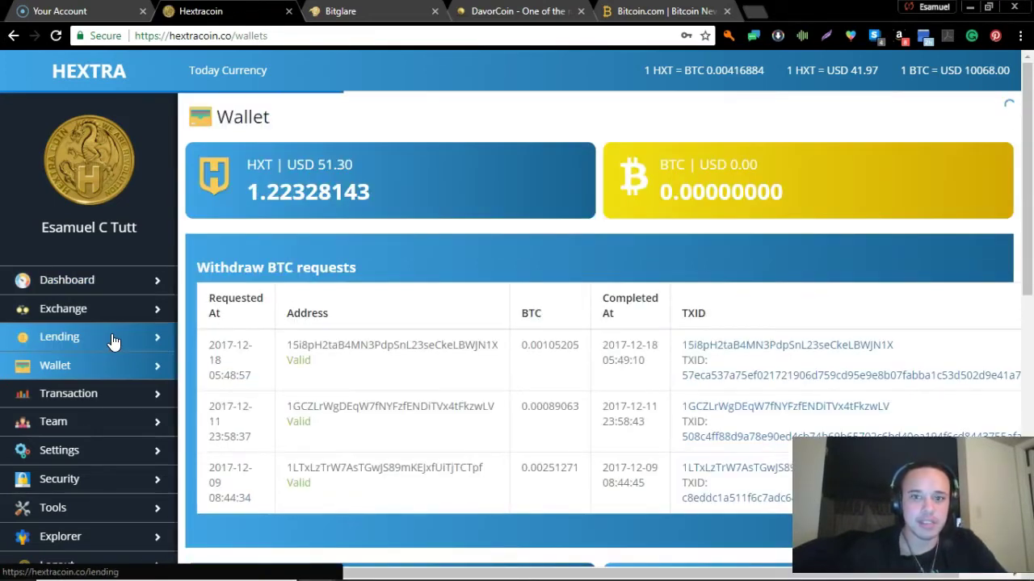
pyautogui.click(113, 340)
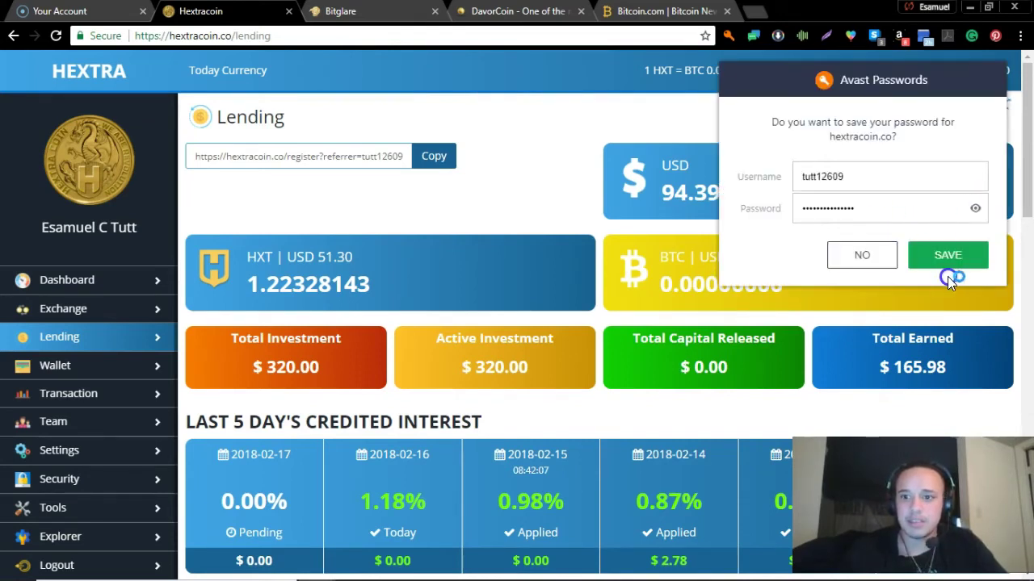
# Save the login and transfer $94.39 ($26.39 profit, $68.00 leftover) to the Hextra wallet
pyautogui.click(943, 257)
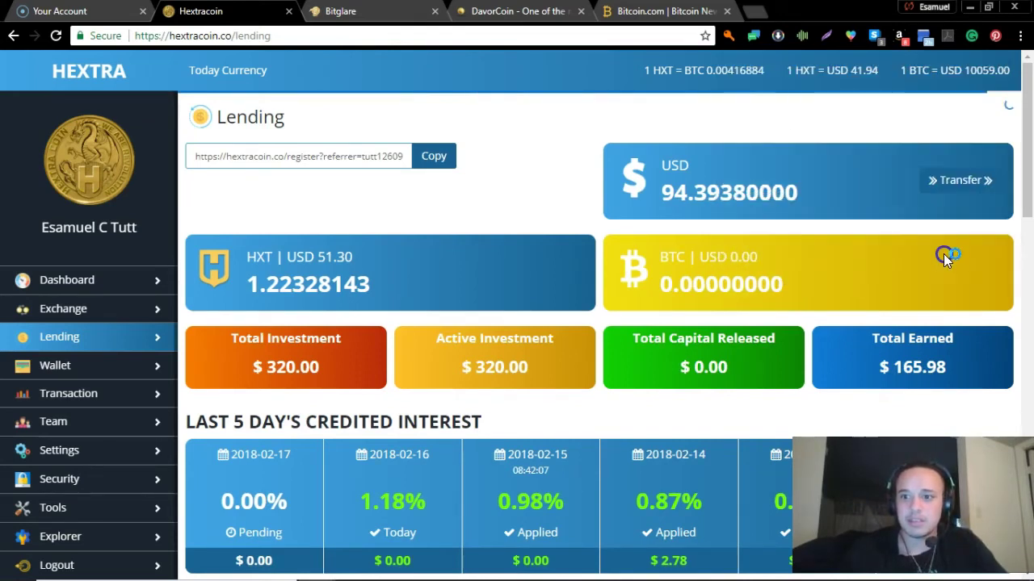
pyautogui.click(959, 181)
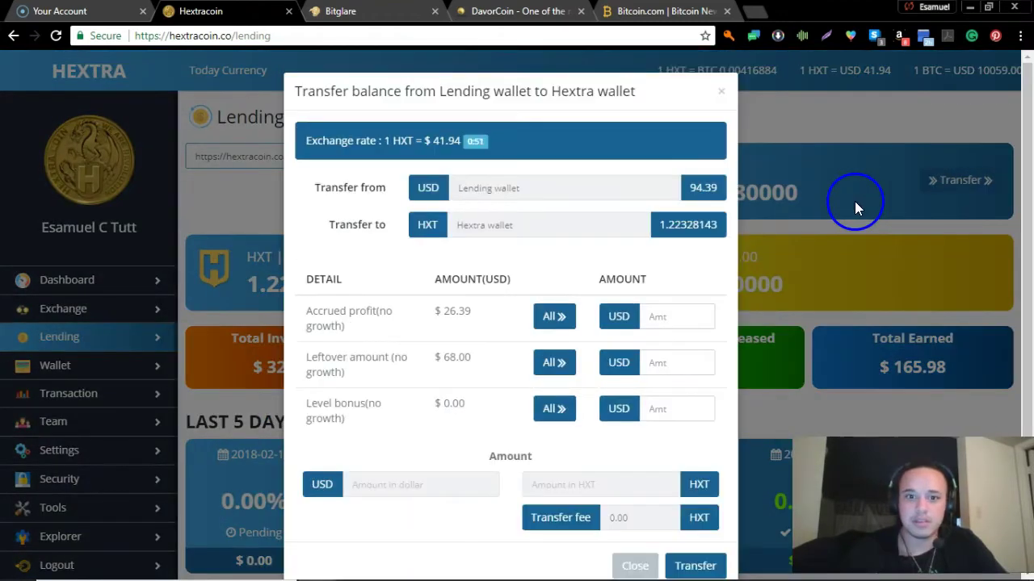
pyautogui.scroll(-1, 729, 324)
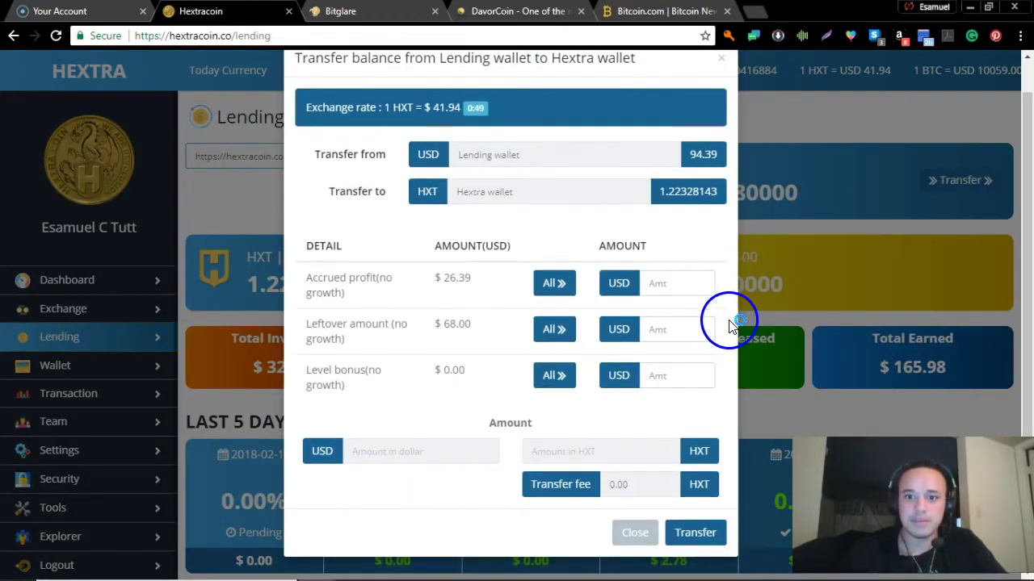
pyautogui.click(554, 287)
pyautogui.click(557, 331)
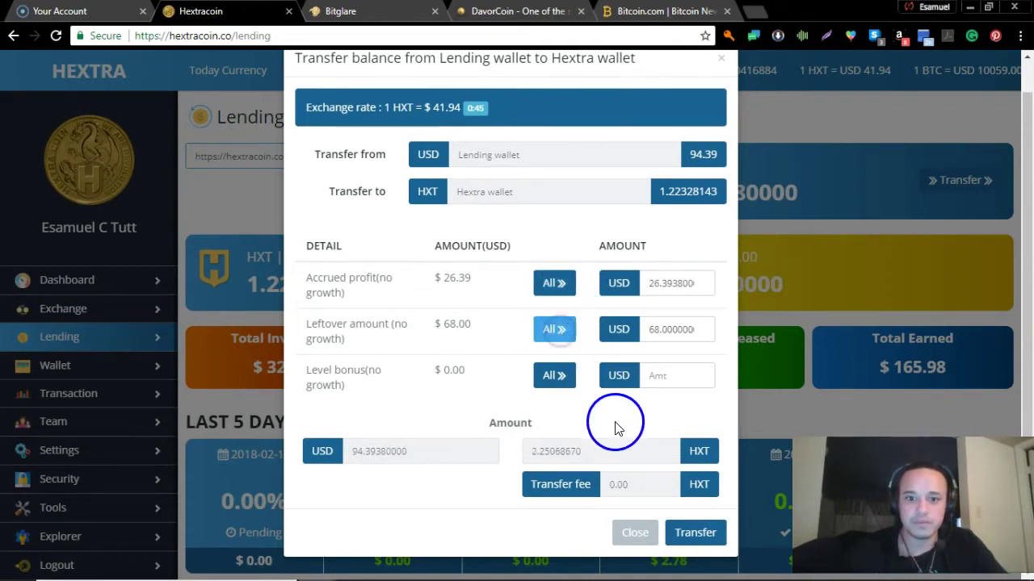
pyautogui.click(692, 535)
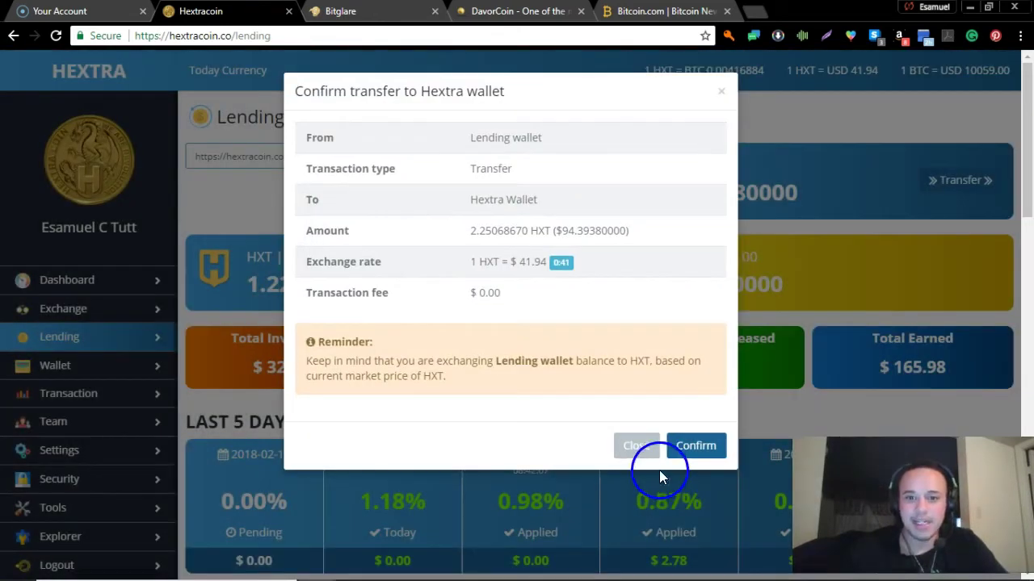
pyautogui.click(700, 457)
pyautogui.click(698, 455)
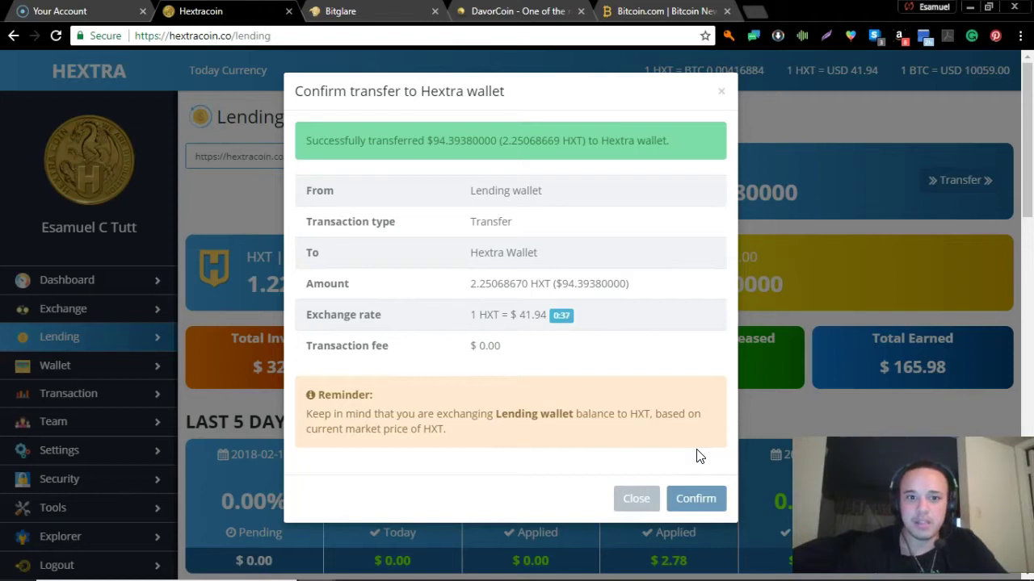
pyautogui.click(709, 499)
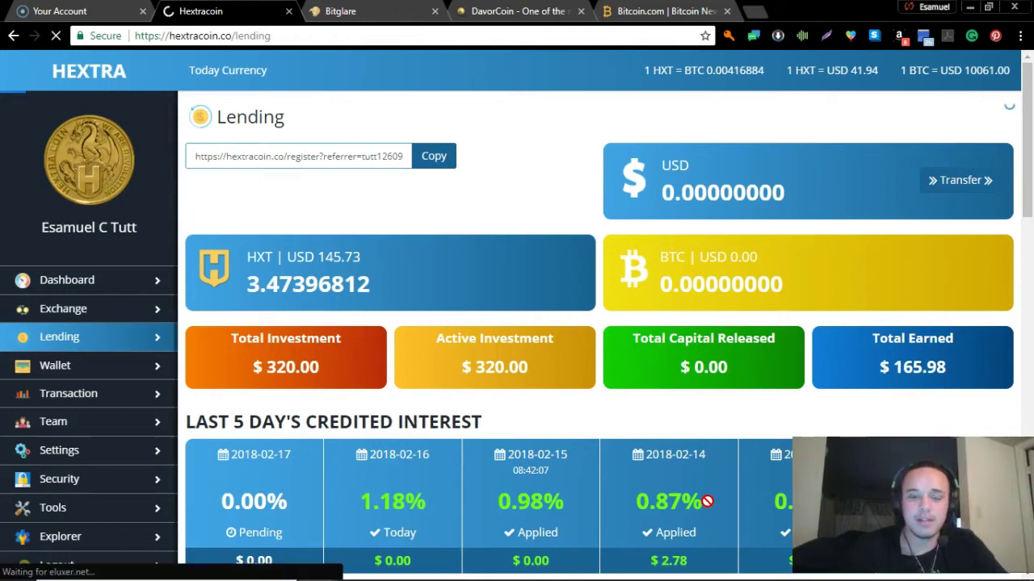
# Close the transfer result, check the updated balances, and go to the Exchange page
pyautogui.click(680, 467)
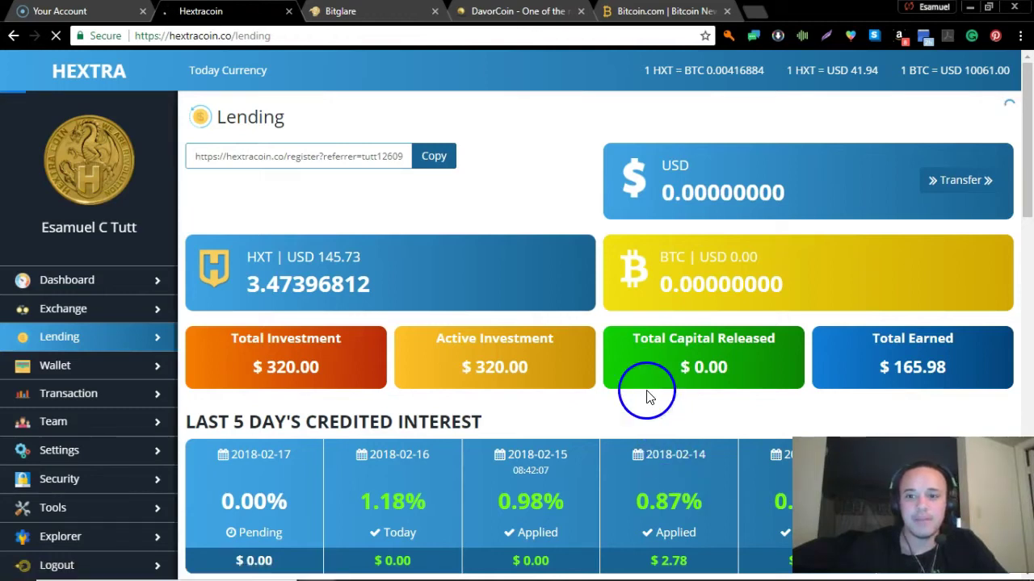
pyautogui.scroll(-2, 646, 394)
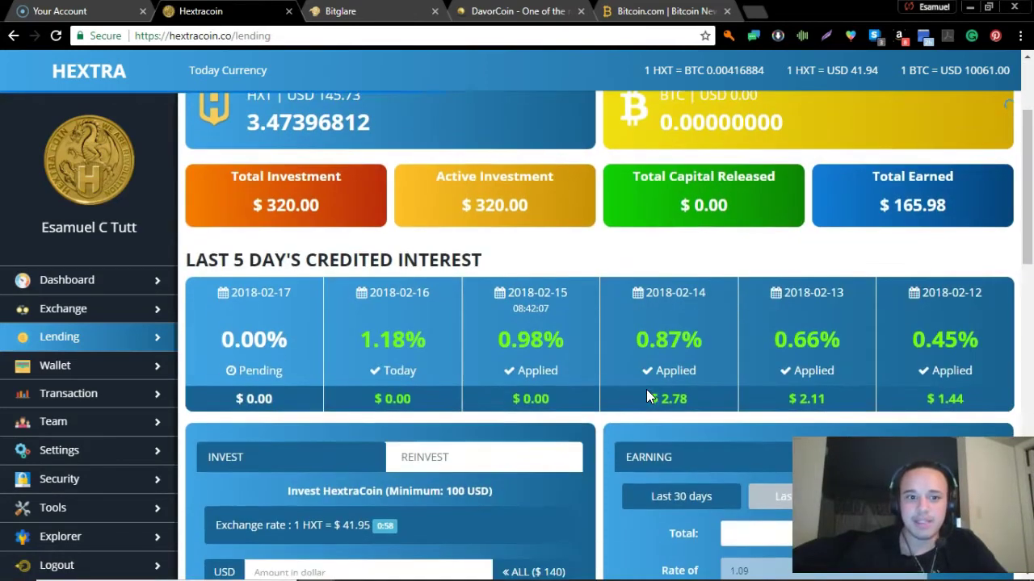
pyautogui.scroll(1, 646, 389)
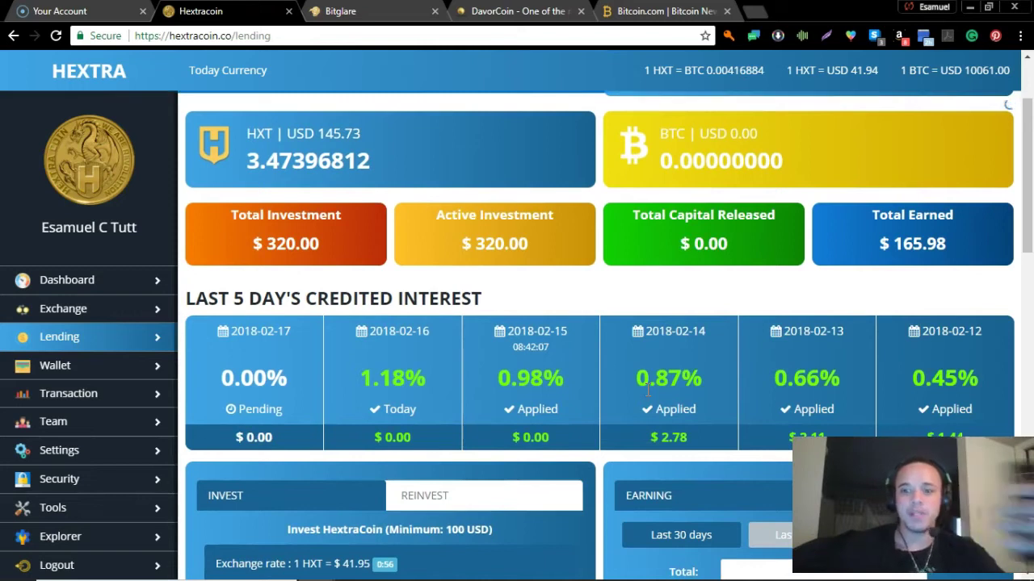
pyautogui.click(608, 336)
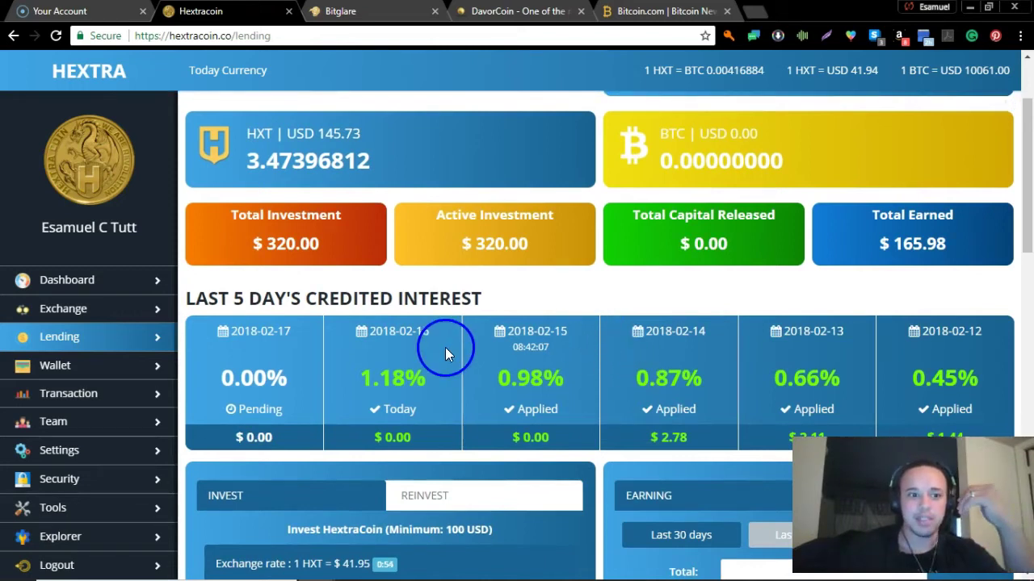
pyautogui.click(158, 323)
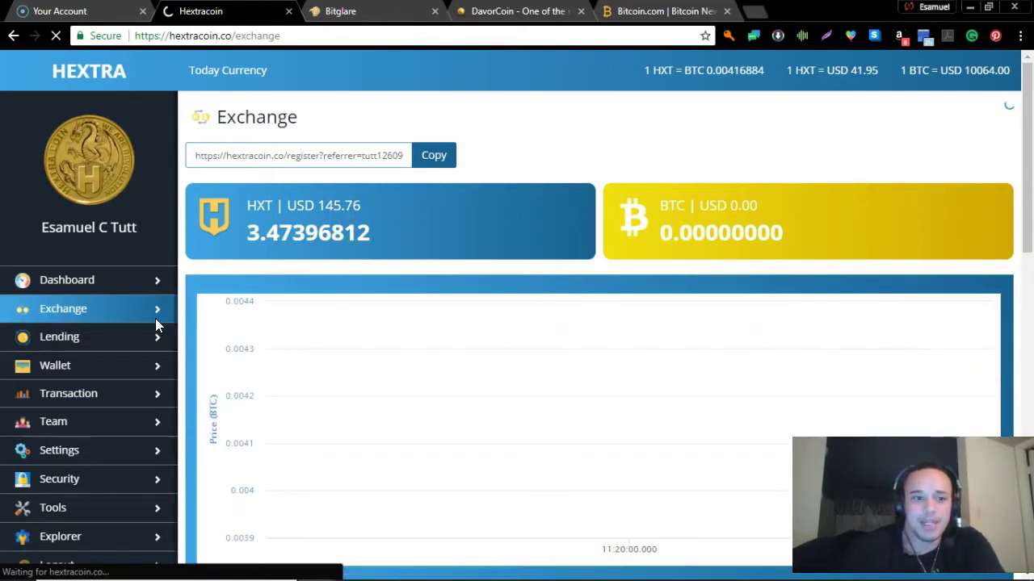
# Fill the sell order with the whole 3.47396812 HXT balance at 0.00238200 BTC
pyautogui.click(268, 285)
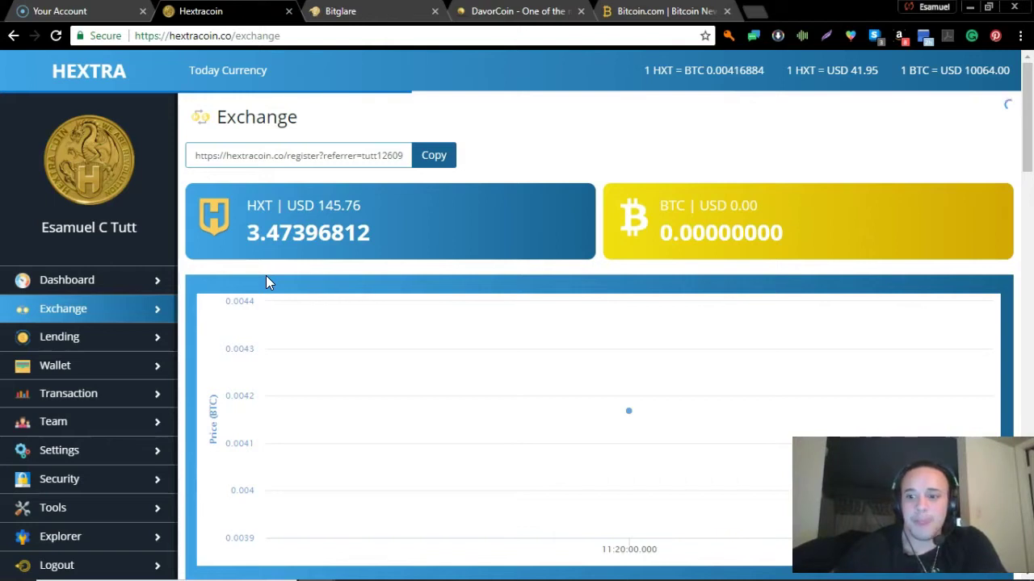
pyautogui.click(358, 249)
pyautogui.scroll(-1, 363, 256)
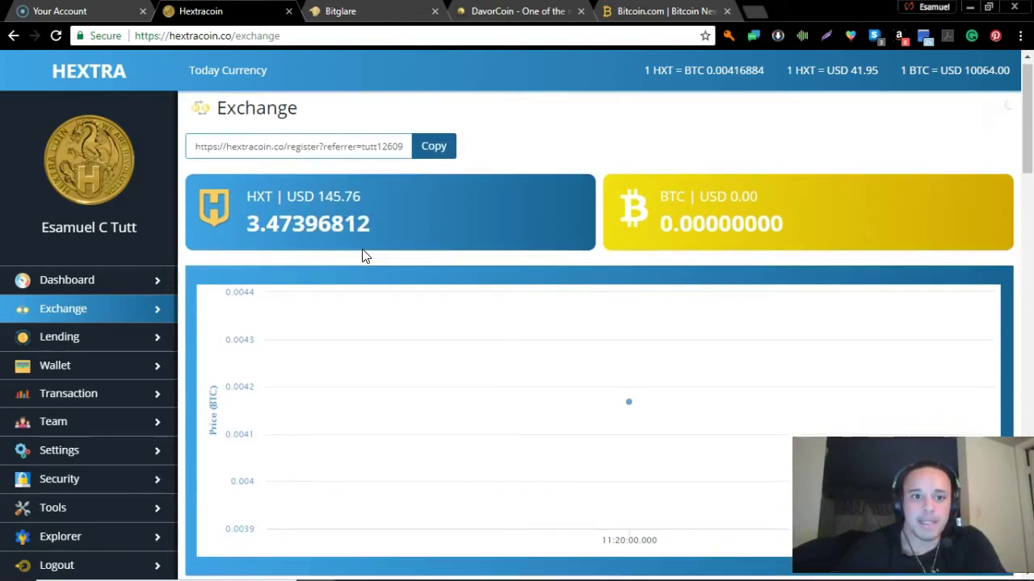
pyautogui.scroll(-3, 364, 256)
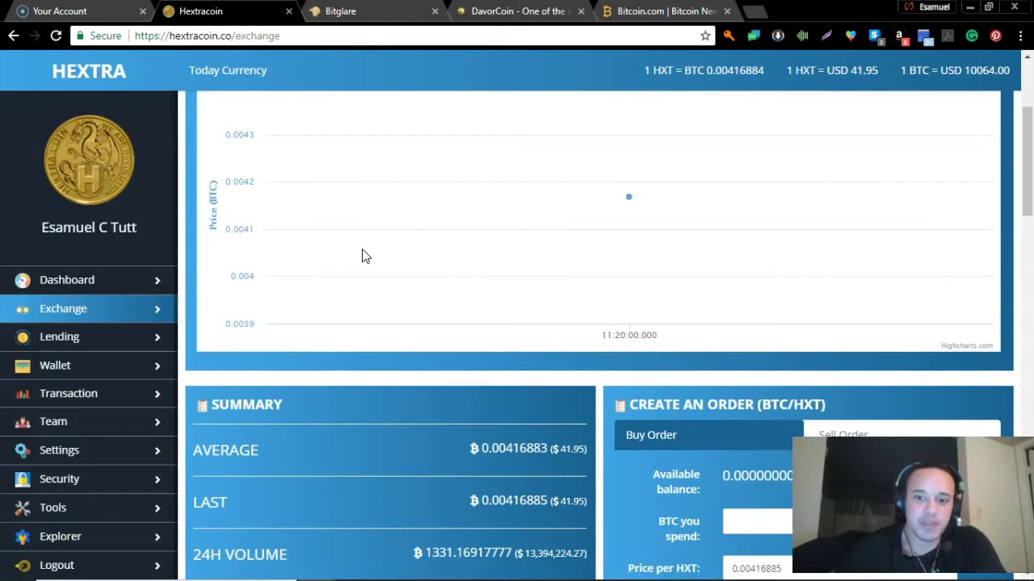
pyautogui.scroll(-2, 362, 256)
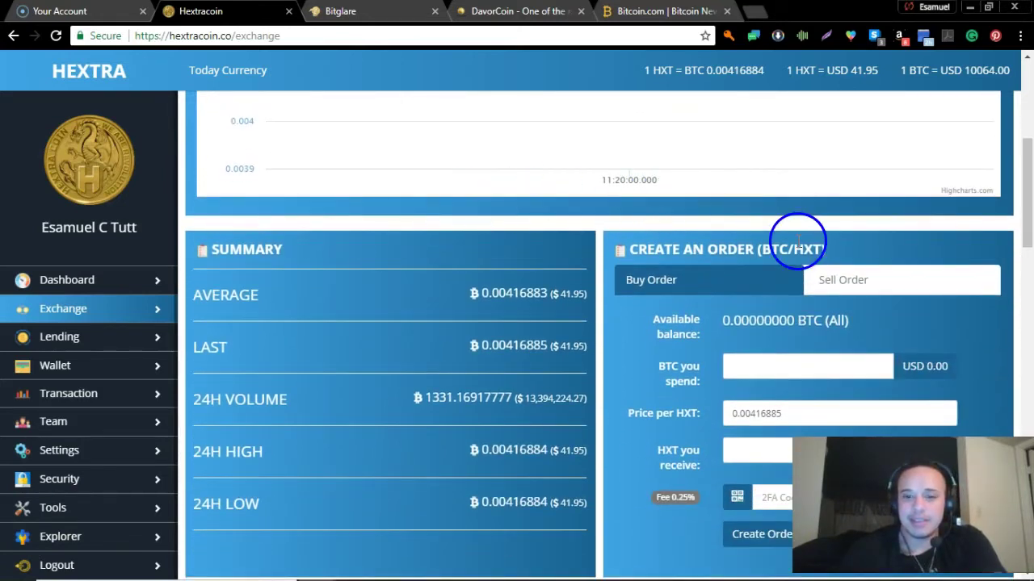
pyautogui.click(897, 280)
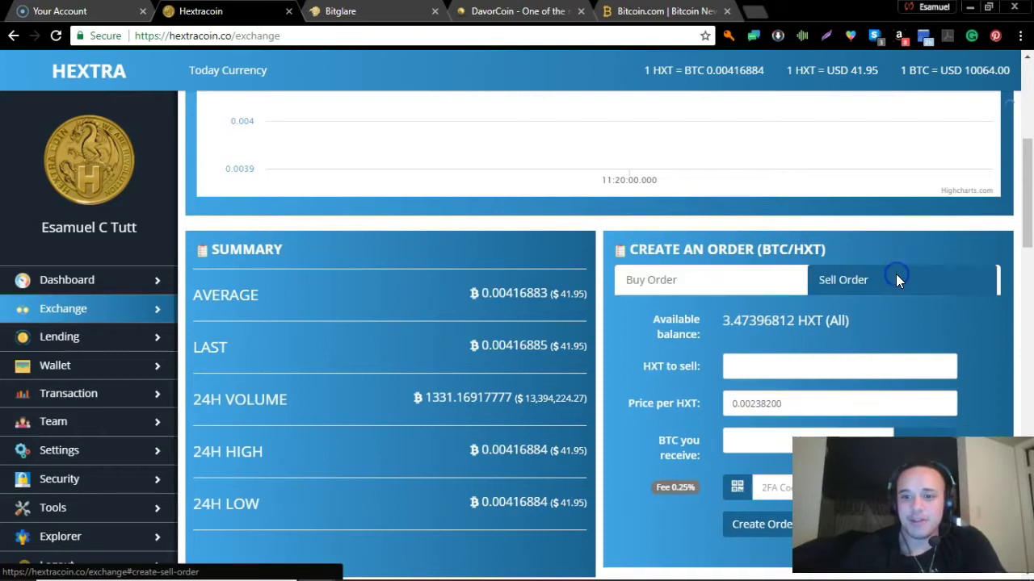
pyautogui.click(840, 322)
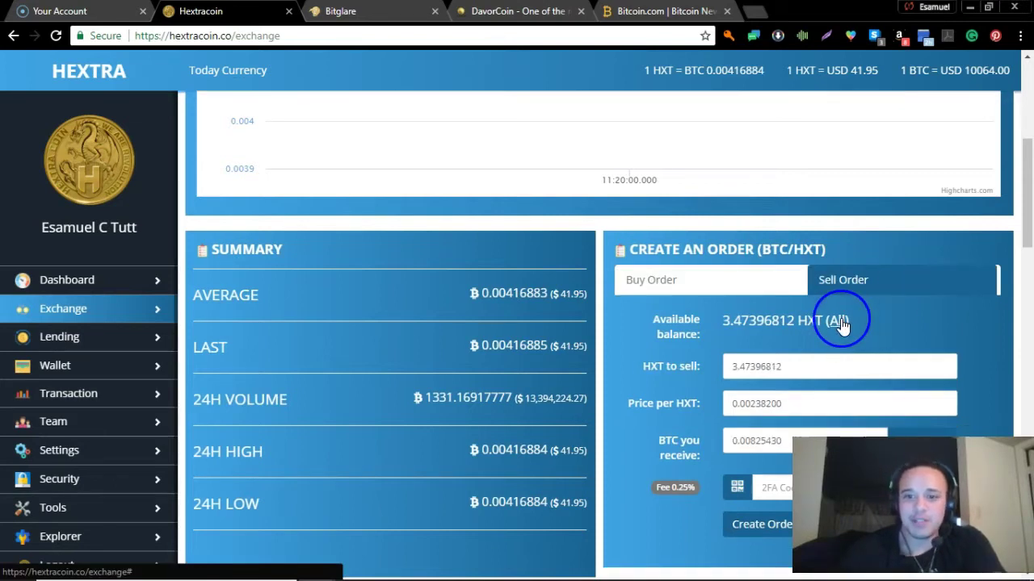
# Enter the two-factor code in the 2FA Code field, correcting a mistyped attempt
pyautogui.scroll(-1, 843, 322)
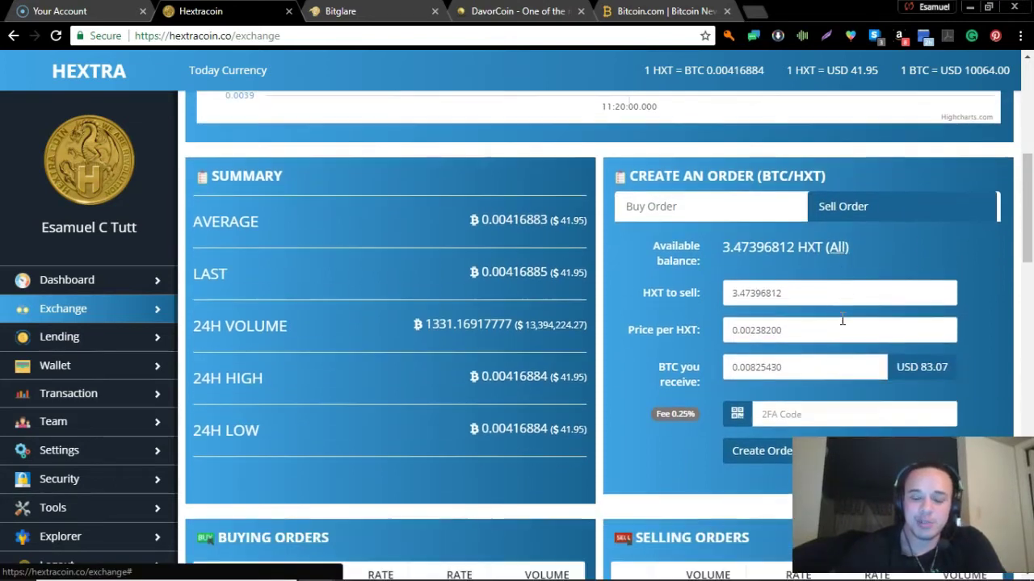
pyautogui.click(832, 402)
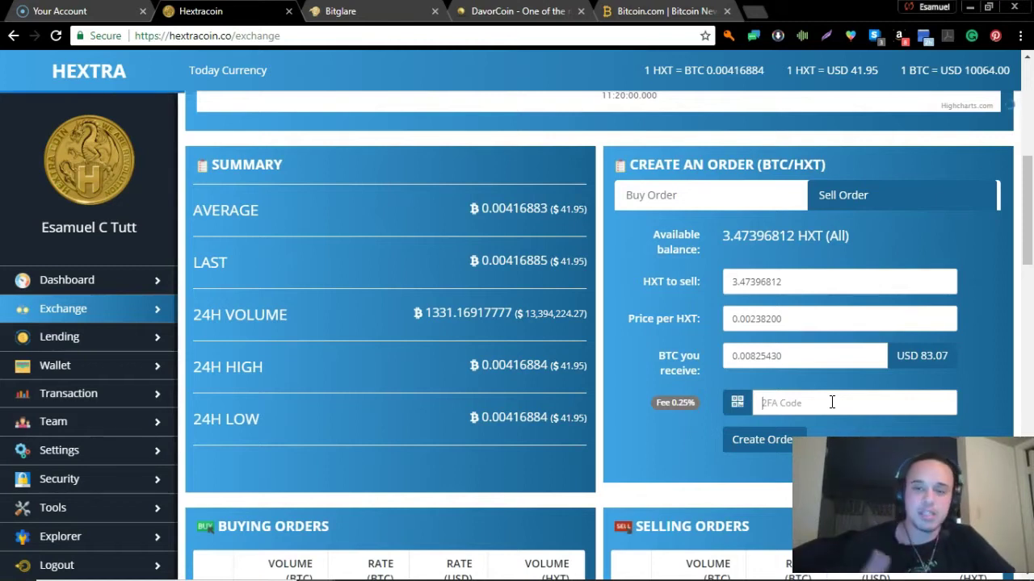
pyautogui.click(831, 402)
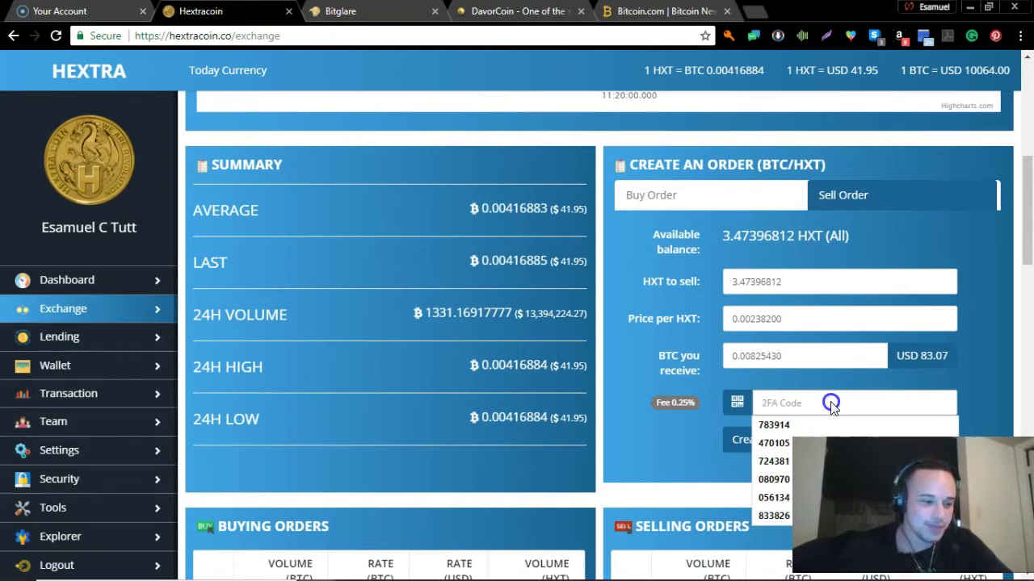
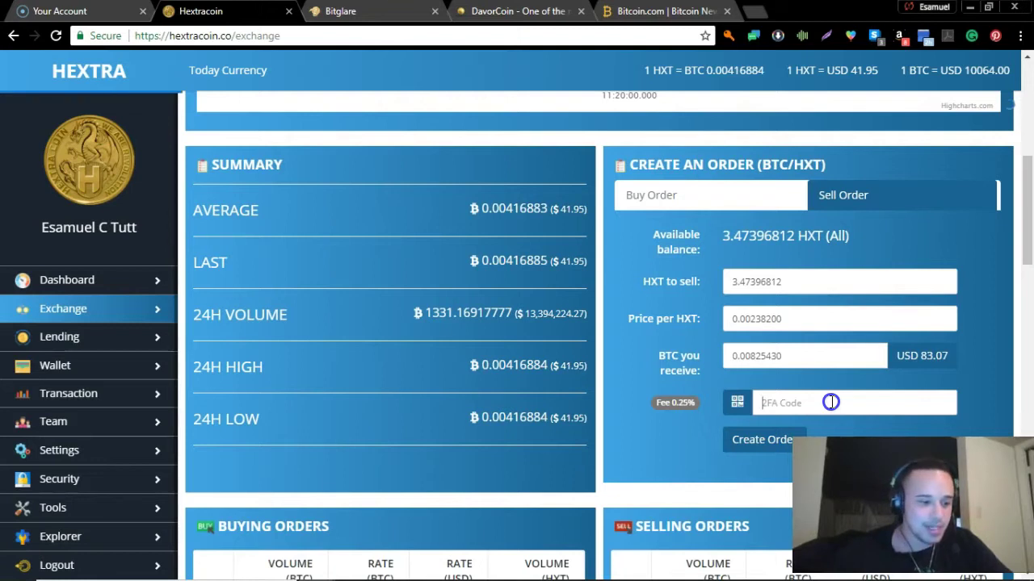
# Submit and confirm the HXT sell order, then select the 0.00416885 minimum price
pyautogui.click(767, 437)
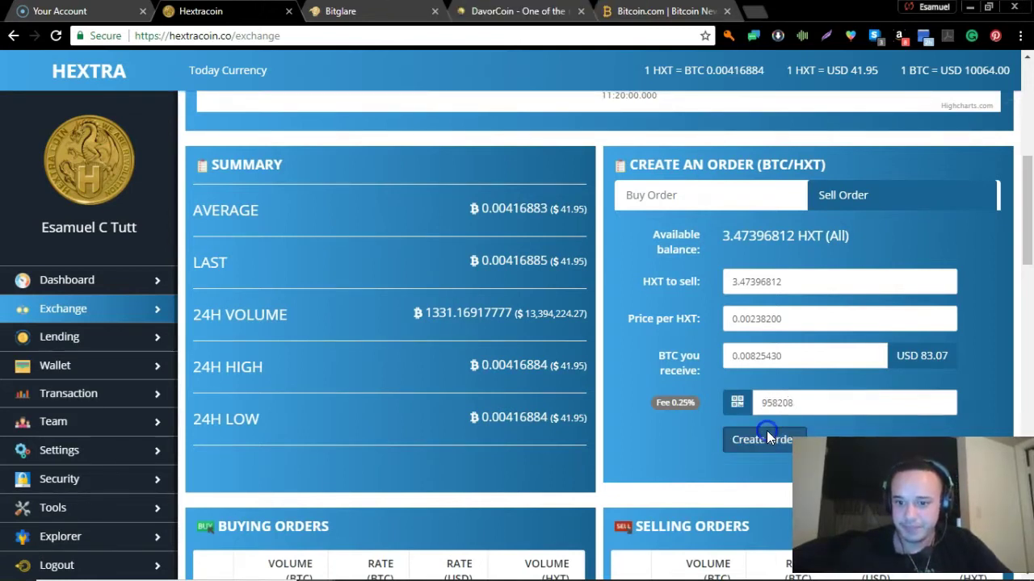
pyautogui.click(715, 184)
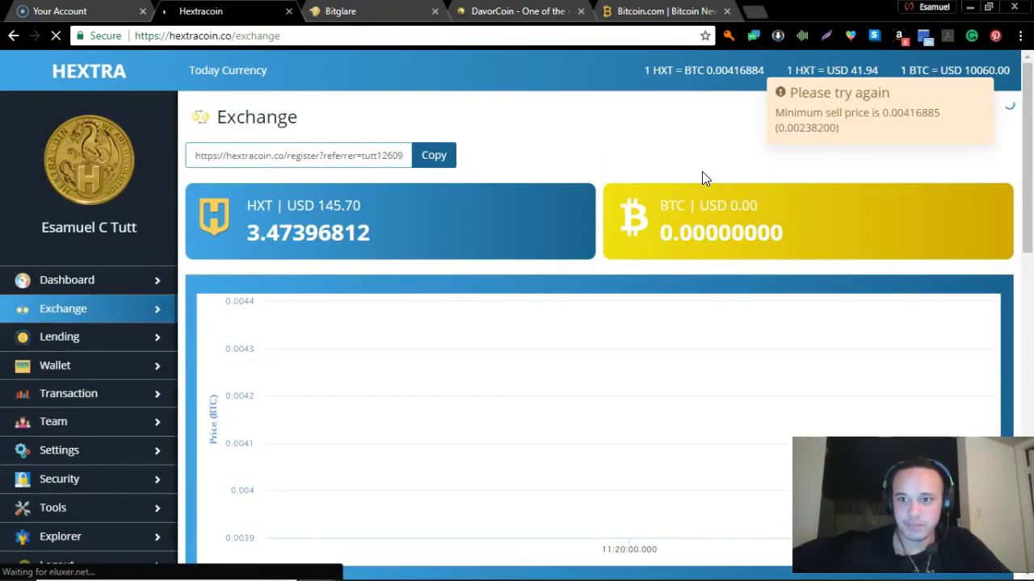
pyautogui.moveTo(930, 128)
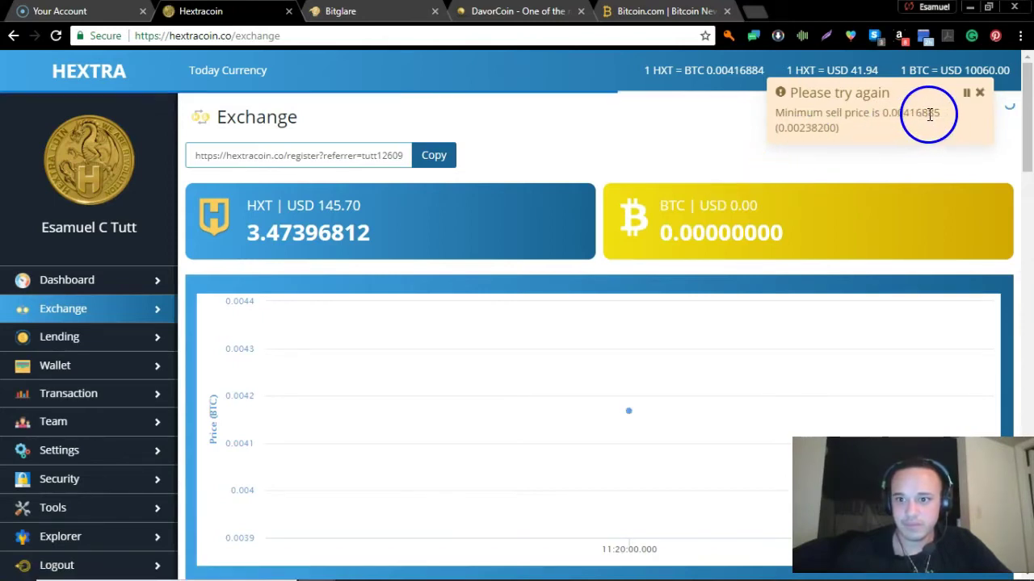
pyautogui.doubleClick(929, 114)
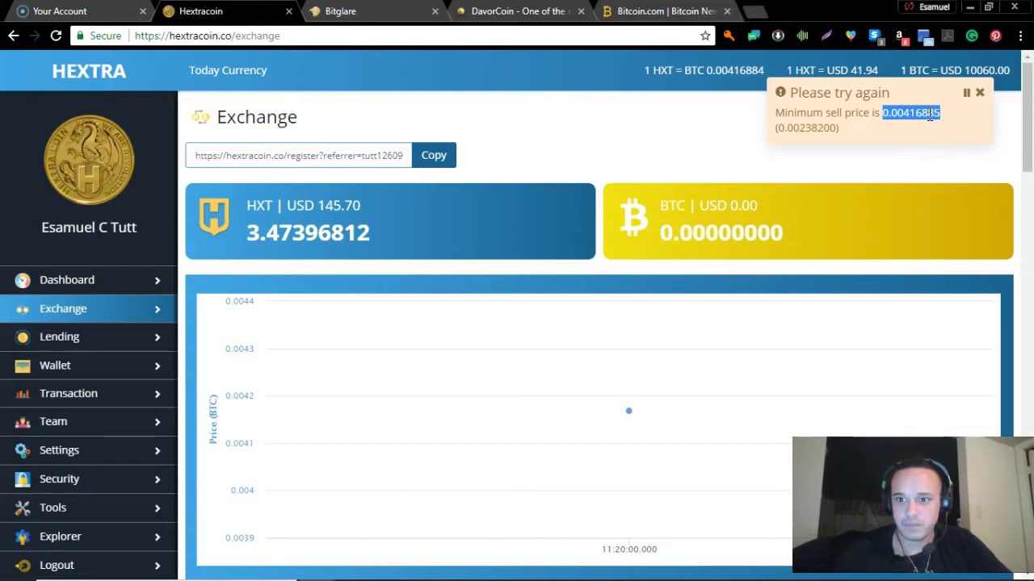
# Copy the rejected price 0.00238200 from the rejection message
pyautogui.tripleClick(817, 130)
pyautogui.click(816, 130)
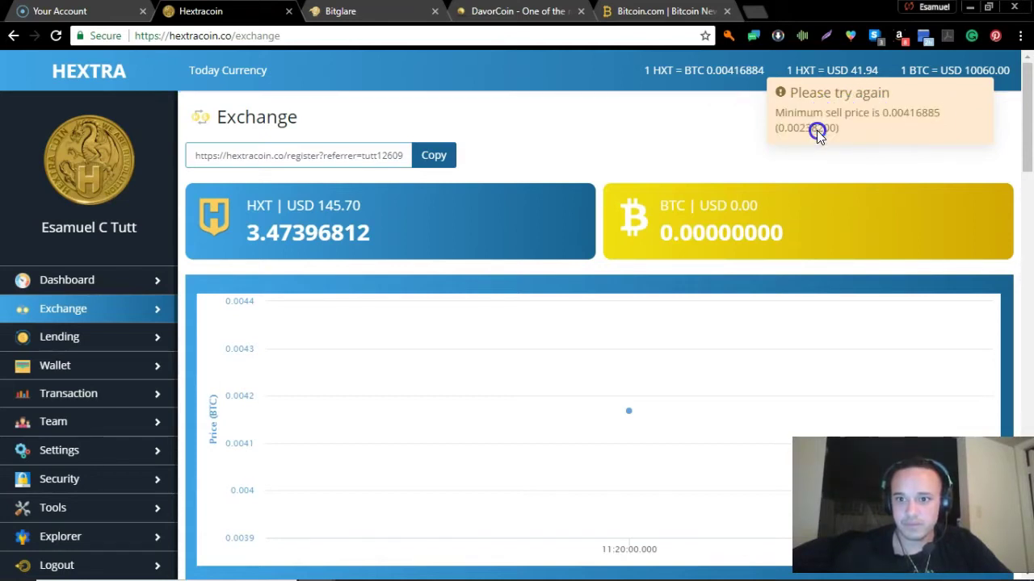
pyautogui.doubleClick(816, 130)
pyautogui.rightClick(816, 130)
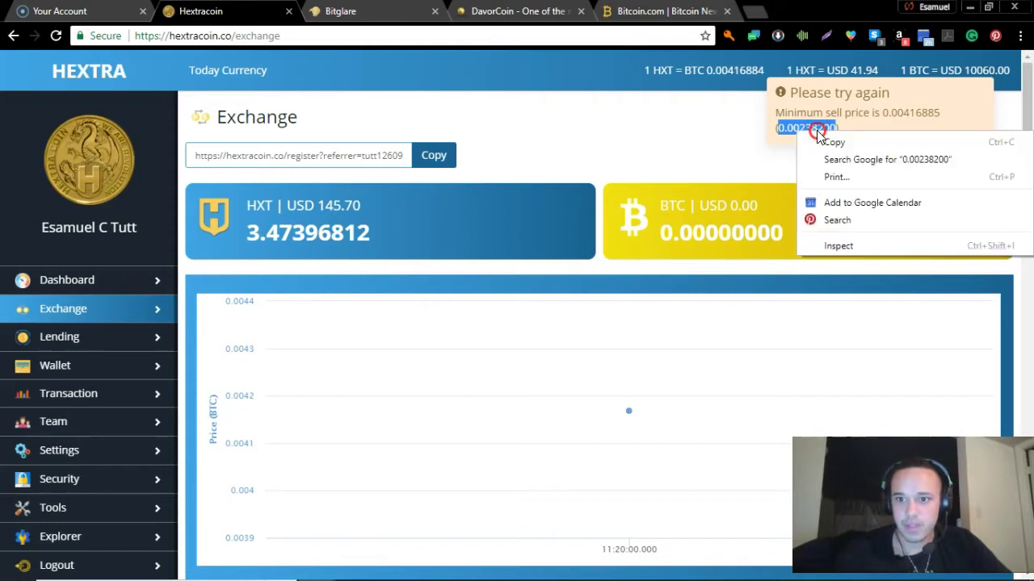
pyautogui.click(826, 136)
pyautogui.click(710, 153)
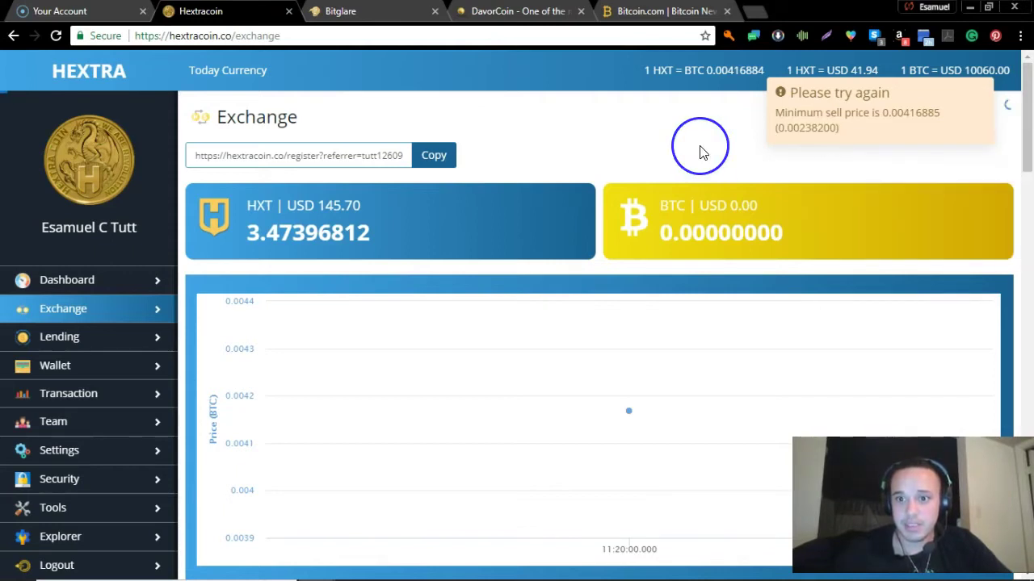
pyautogui.scroll(-5, 699, 150)
pyautogui.moveTo(964, 119)
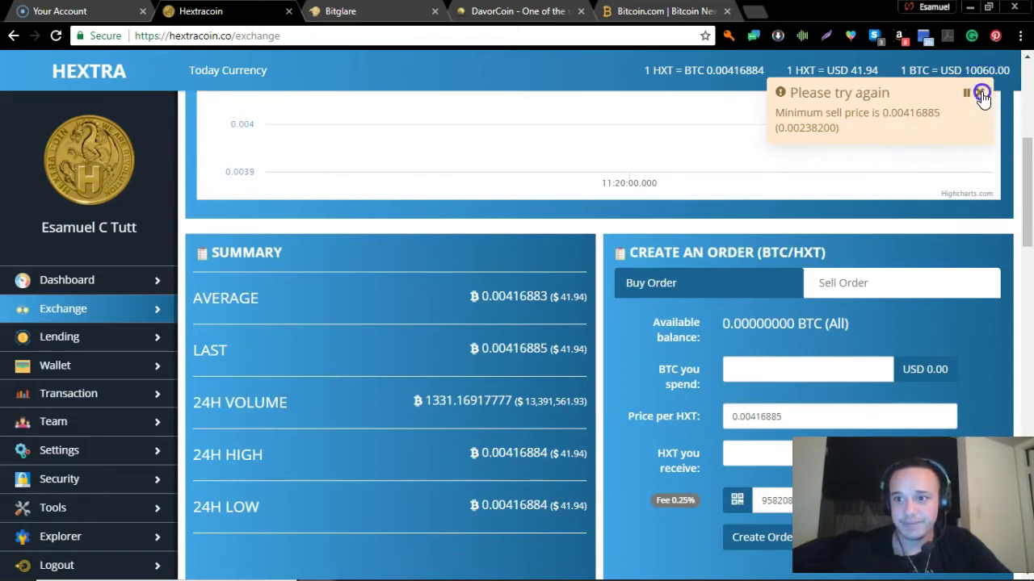
# Dismiss the rejection and refill the sell form with the full HXT balance
pyautogui.click(980, 94)
pyautogui.scroll(-3, 843, 216)
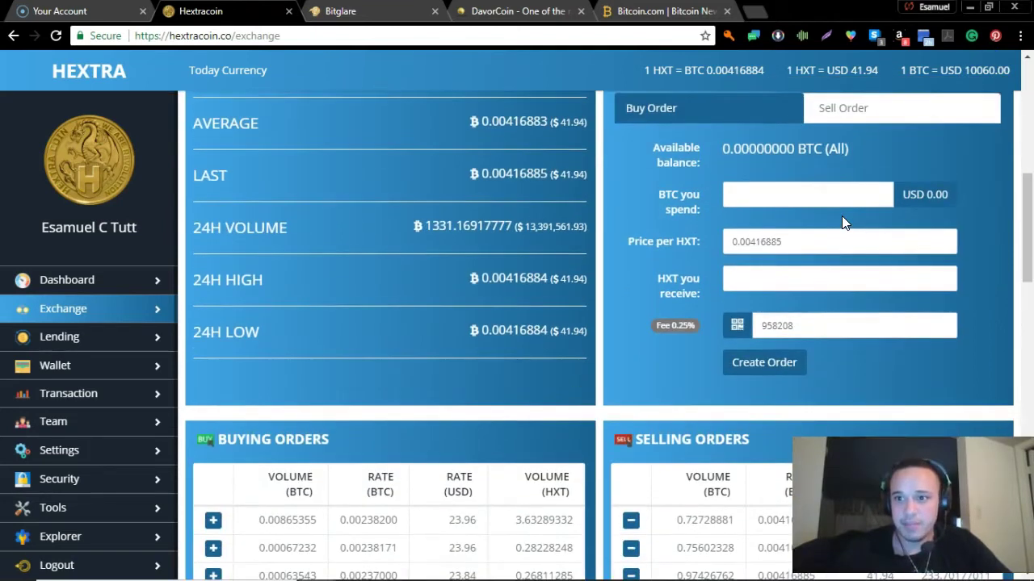
pyautogui.scroll(1, 841, 216)
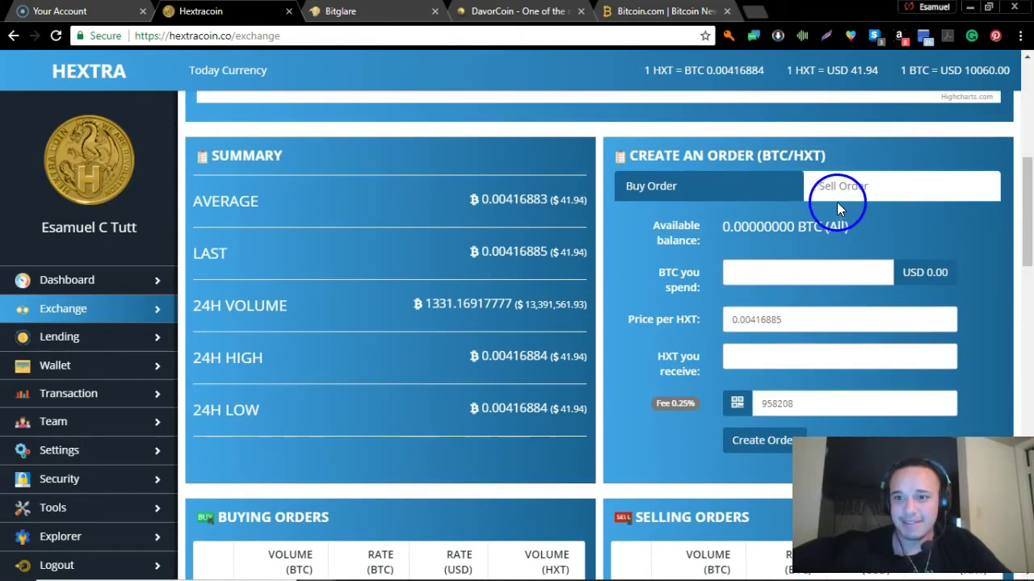
pyautogui.click(834, 202)
pyautogui.click(836, 235)
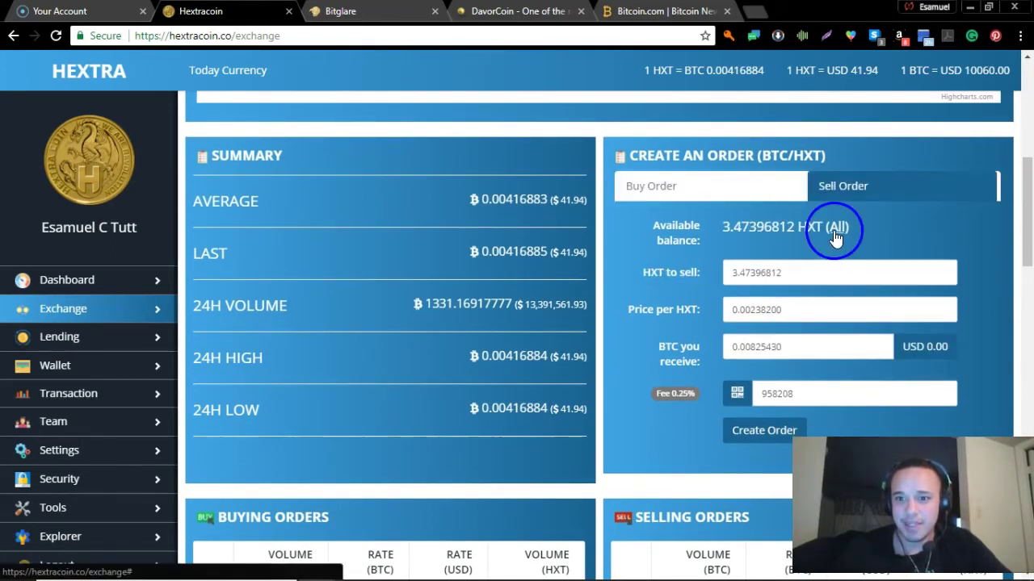
pyautogui.click(813, 356)
# Browse the buying and selling order book below the form
pyautogui.scroll(-2, 813, 359)
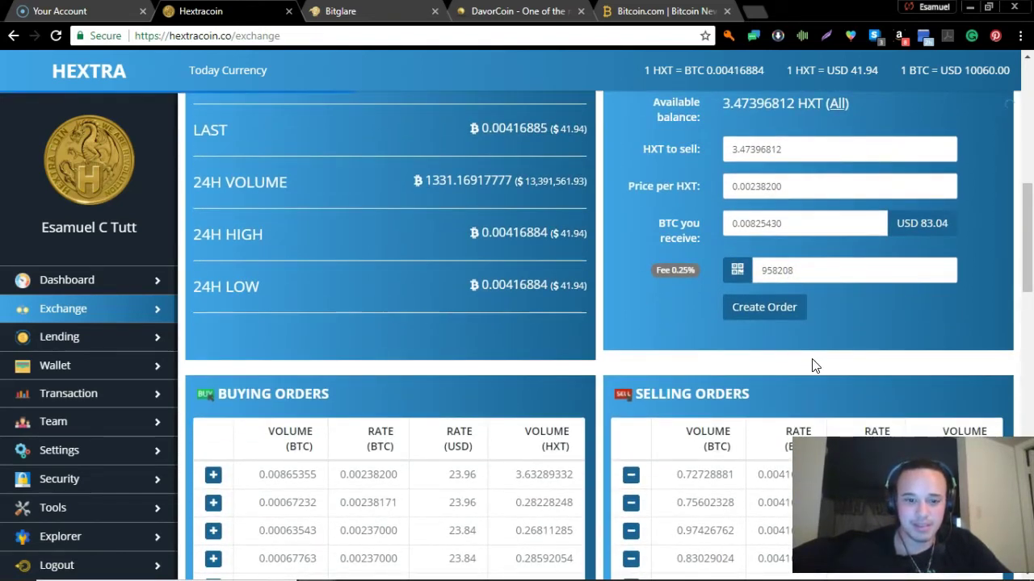
pyautogui.click(503, 503)
pyautogui.click(279, 513)
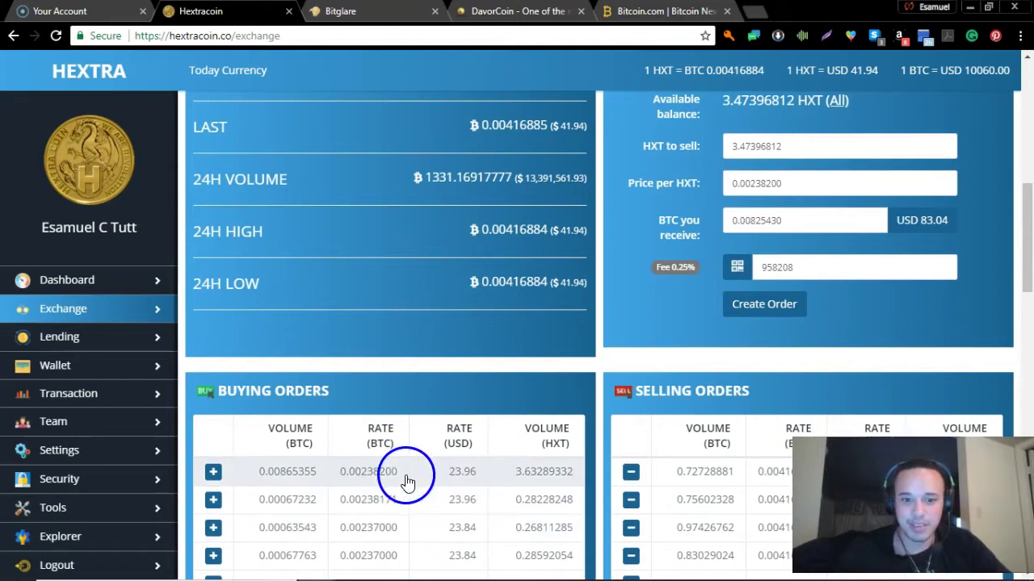
pyautogui.scroll(-1, 404, 479)
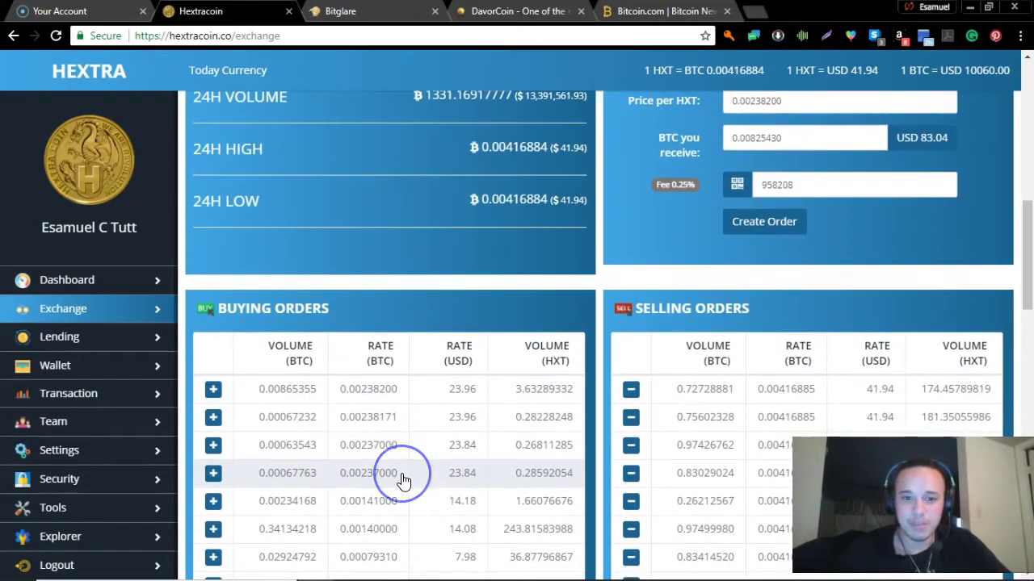
pyautogui.click(403, 452)
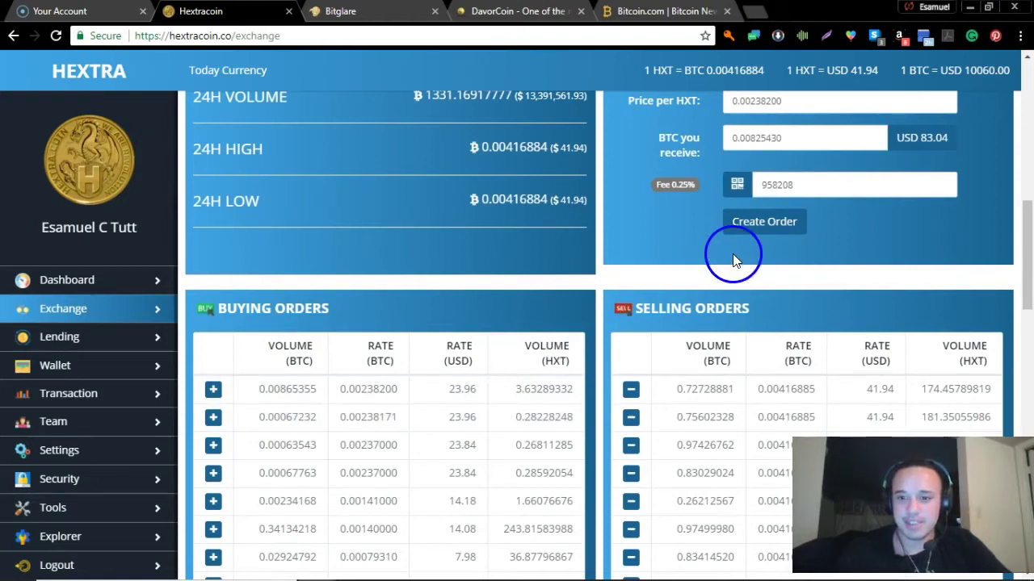
# Fill the buy form from the cheapest selling order and copy its 0.00416885 price
pyautogui.click(797, 402)
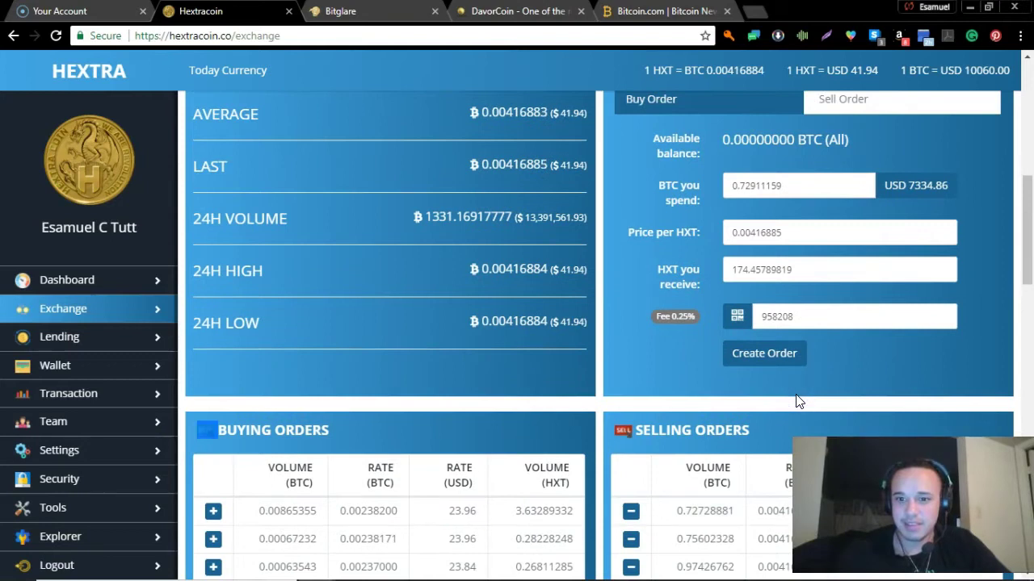
pyautogui.click(787, 356)
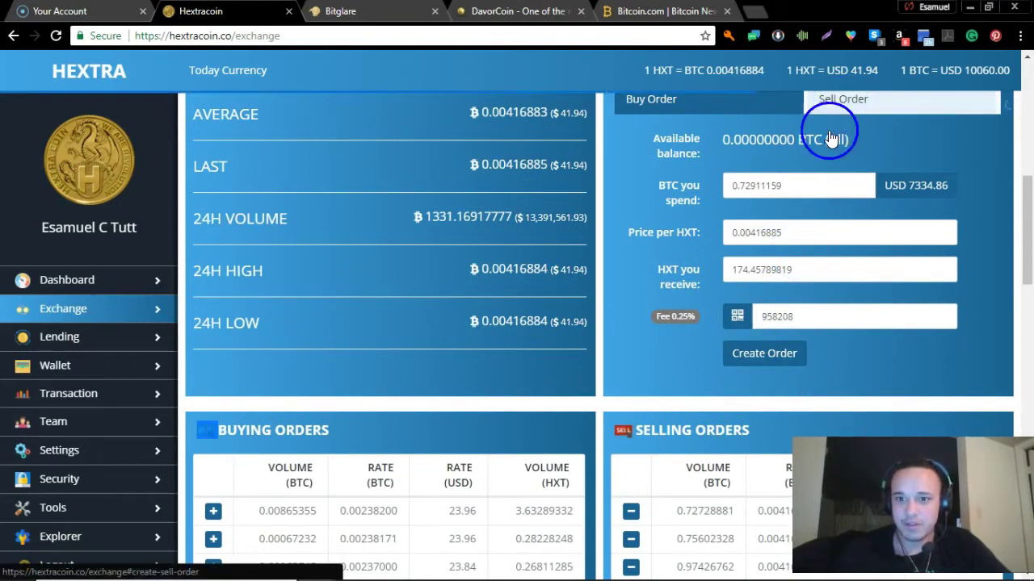
pyautogui.doubleClick(789, 236)
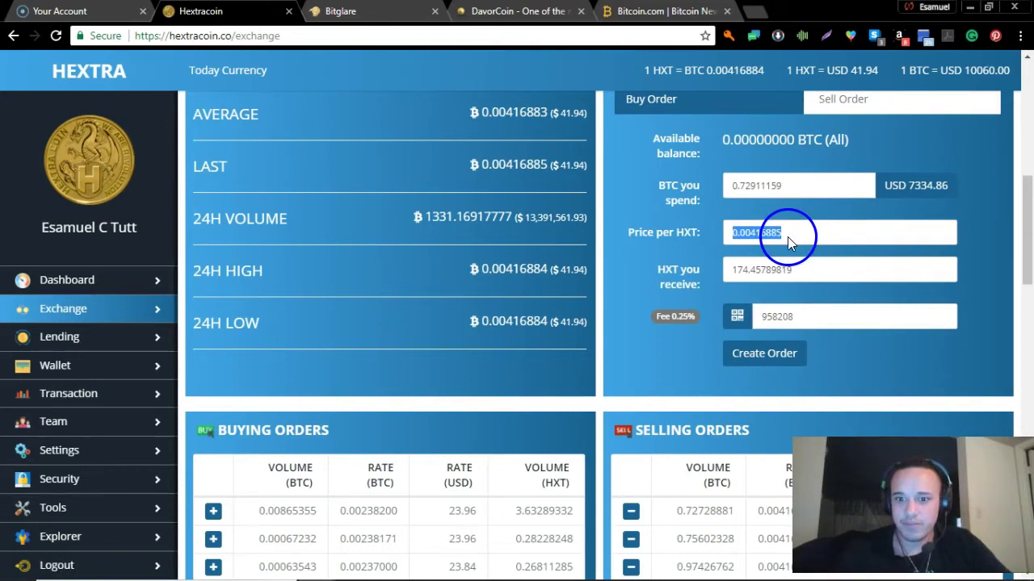
pyautogui.rightClick(788, 236)
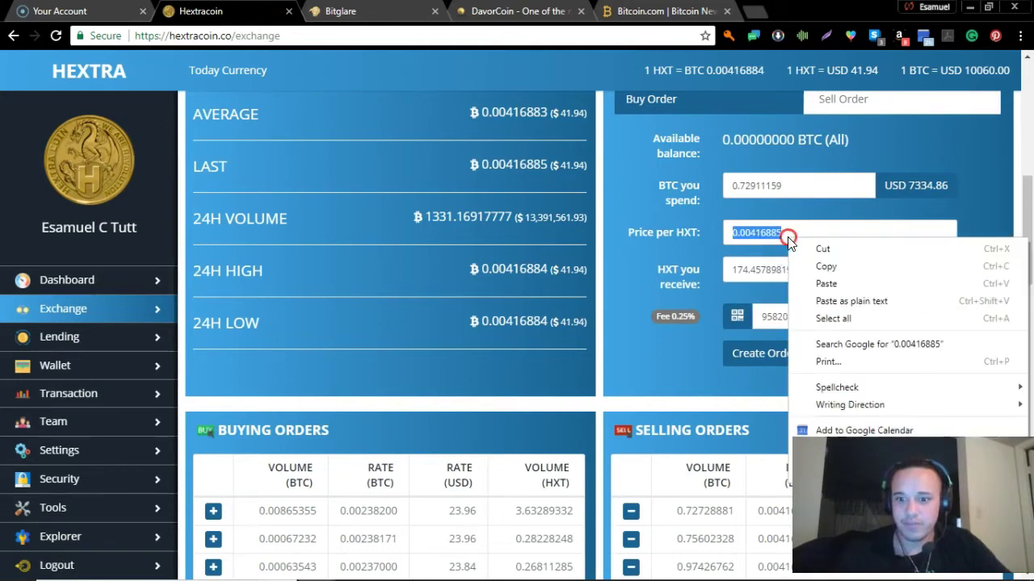
pyautogui.click(835, 273)
# Paste 0.00416885 into the sell form's BTC to receive field
pyautogui.click(870, 104)
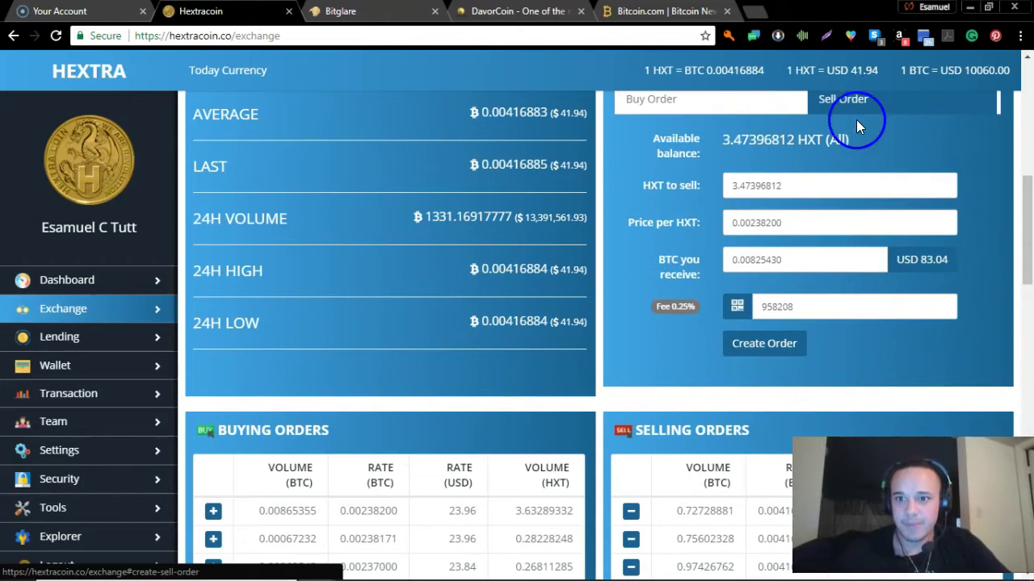
pyautogui.click(802, 259)
pyautogui.hotkey('ctrl', 'a')
pyautogui.hotkey('ctrl', 'v')
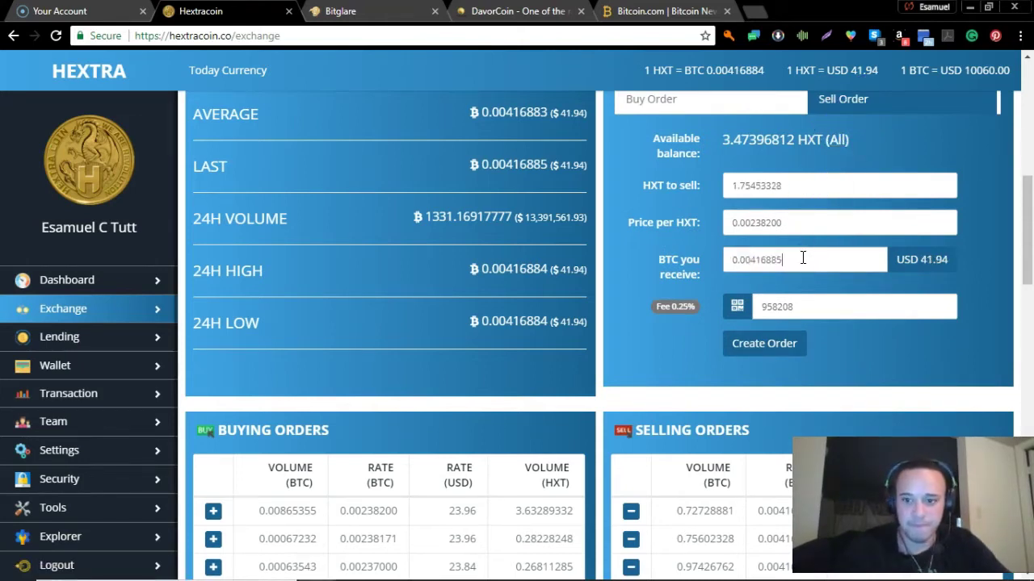
# Reset the sale to the full 3.47396812 HXT balance, yielding 0.00825430 BTC
pyautogui.scroll(-2, 802, 257)
pyautogui.scroll(2, 801, 257)
pyautogui.click(816, 196)
pyautogui.click(833, 127)
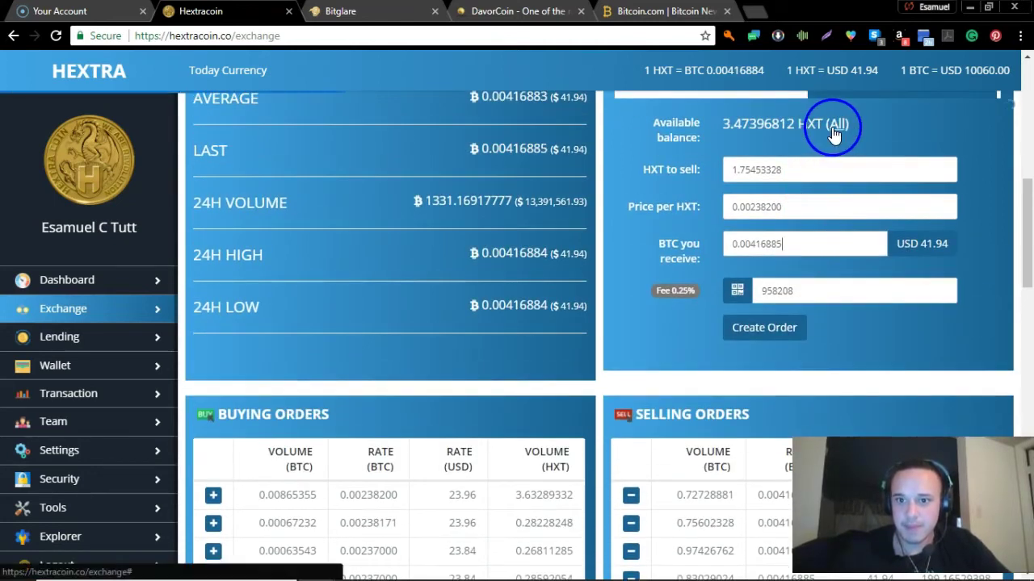
pyautogui.click(836, 134)
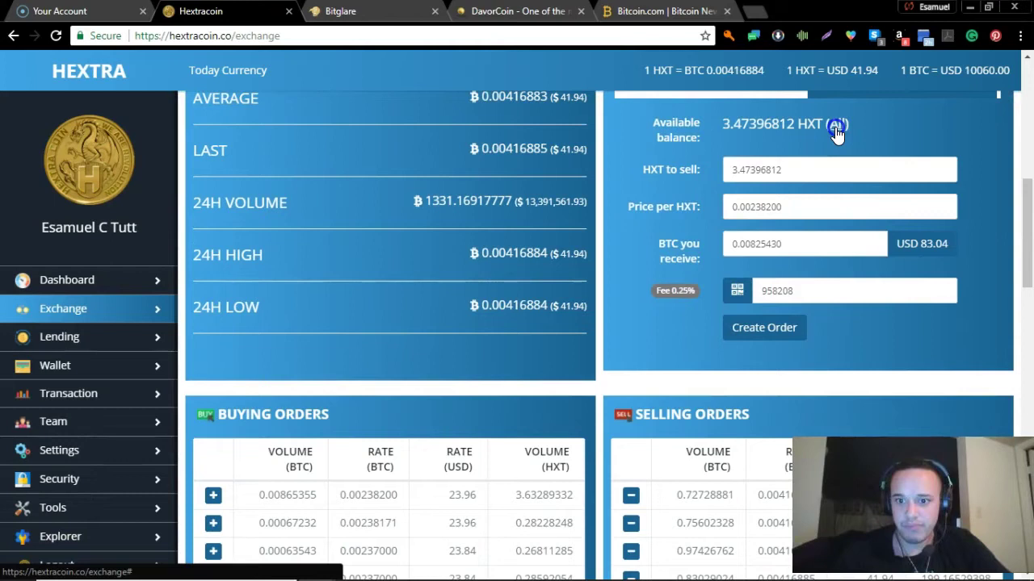
pyautogui.click(836, 184)
pyautogui.scroll(-1, 837, 197)
pyautogui.scroll(-1, 836, 197)
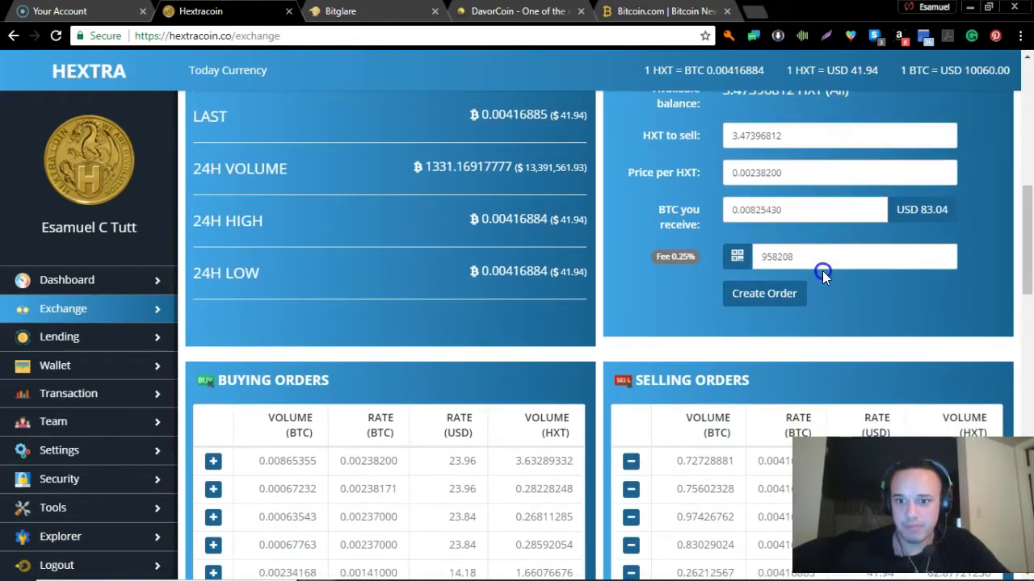
# Enter a fresh 2FA code, then create and confirm selling 3.47396812 HXT for 0.00825430 BTC
pyautogui.doubleClick(812, 256)
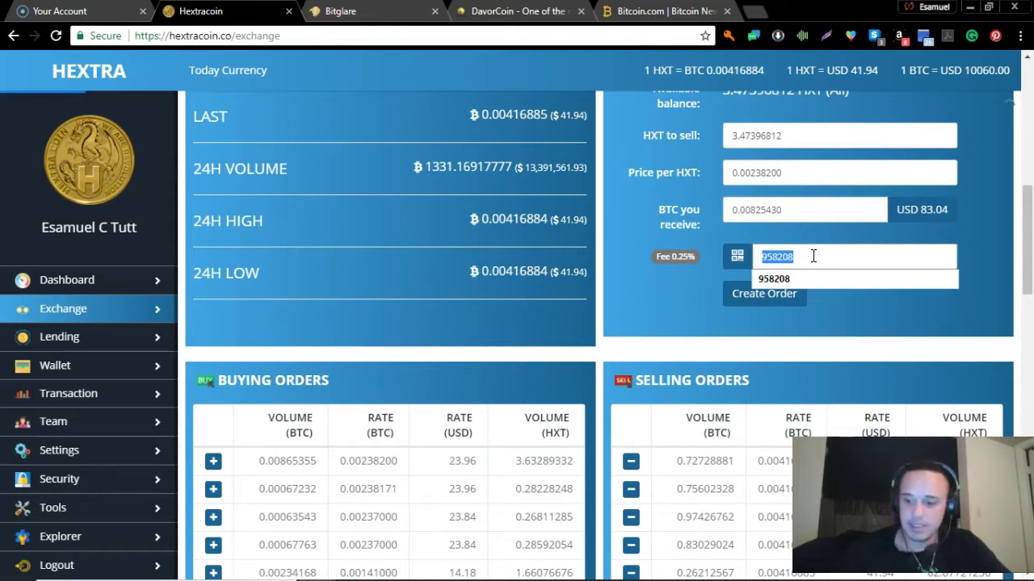
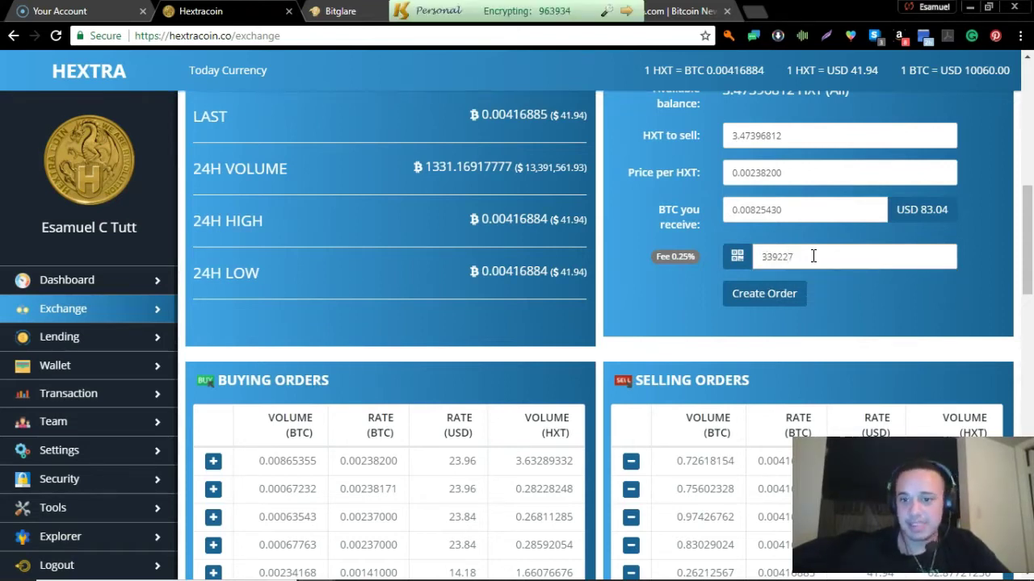
pyautogui.click(768, 297)
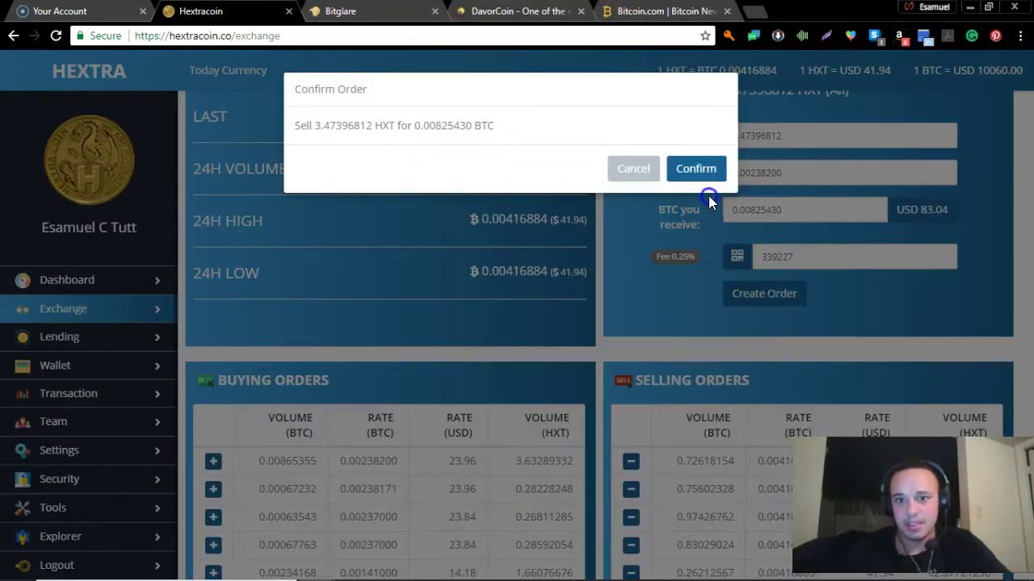
pyautogui.click(695, 170)
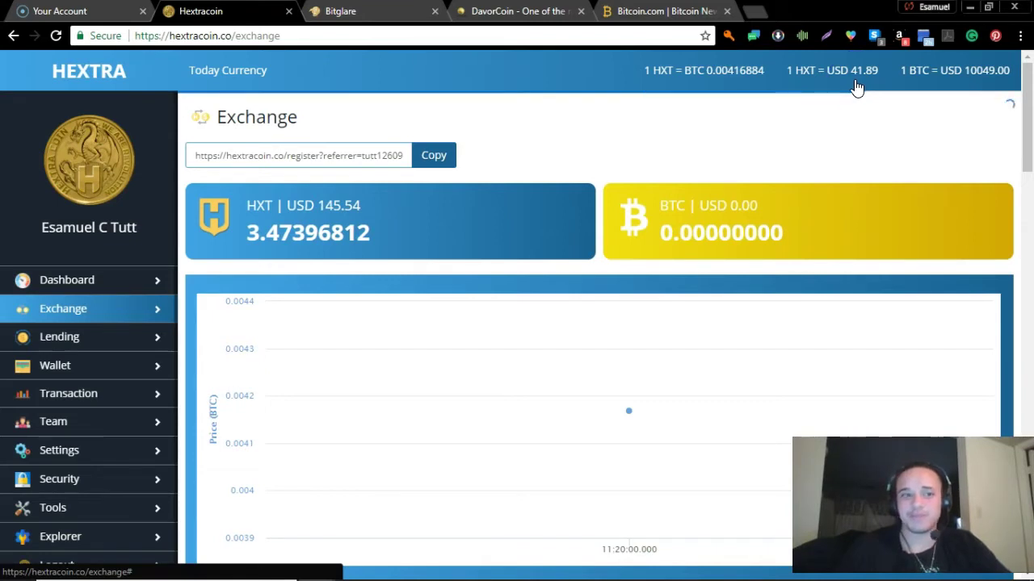
# Refill the sell form with all 3.47396812 HXT, then create and confirm the order again
pyautogui.scroll(-4, 566, 190)
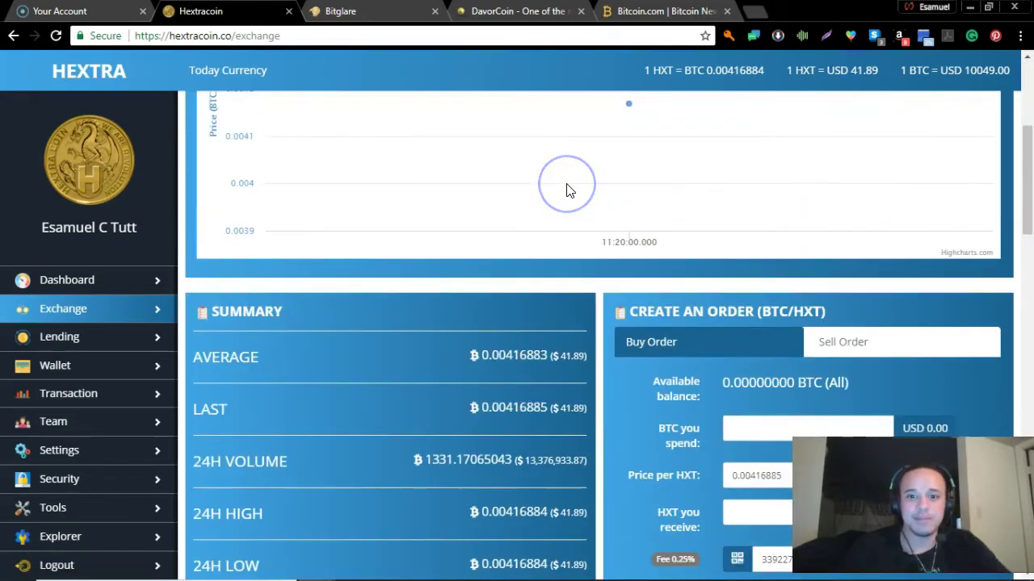
pyautogui.scroll(-3, 566, 190)
pyautogui.scroll(-1, 566, 190)
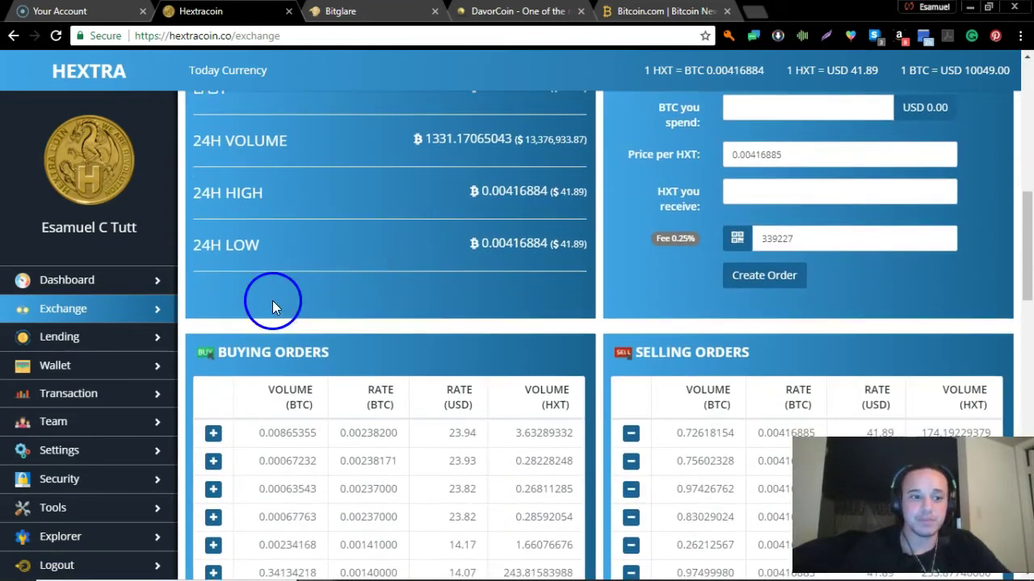
pyautogui.scroll(2, 318, 209)
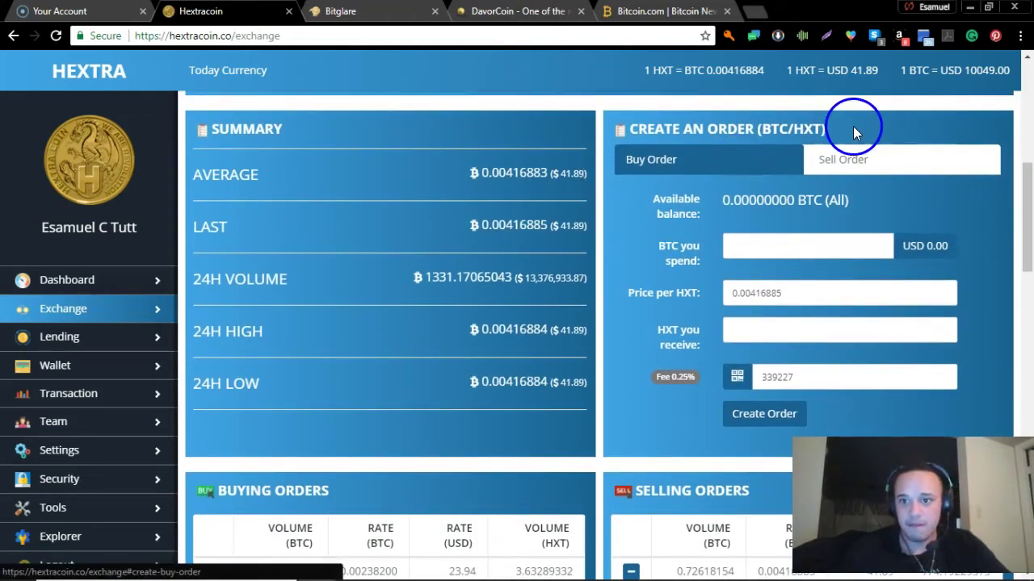
pyautogui.click(865, 163)
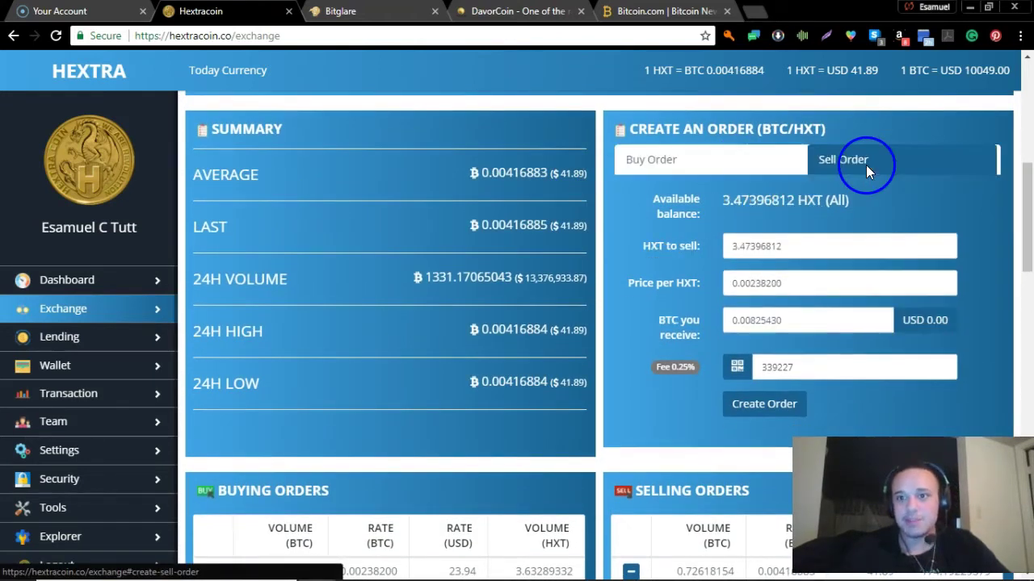
pyautogui.click(835, 202)
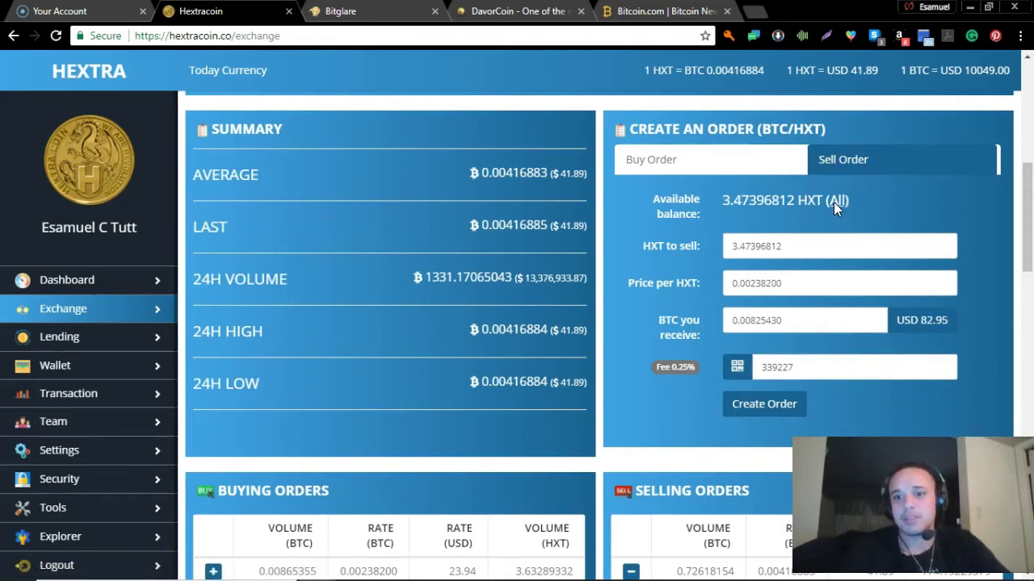
pyautogui.click(835, 204)
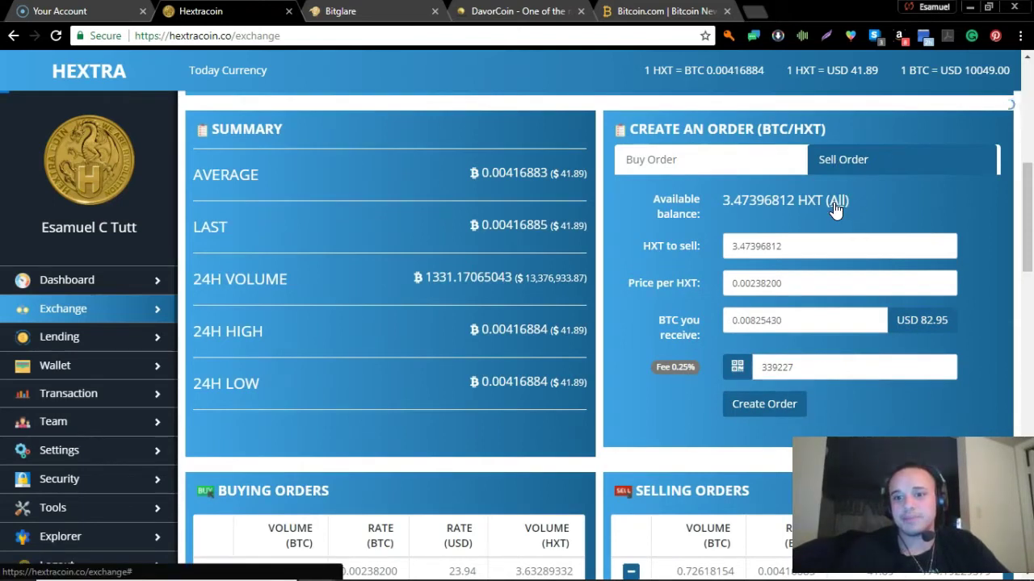
pyautogui.click(784, 407)
pyautogui.click(702, 160)
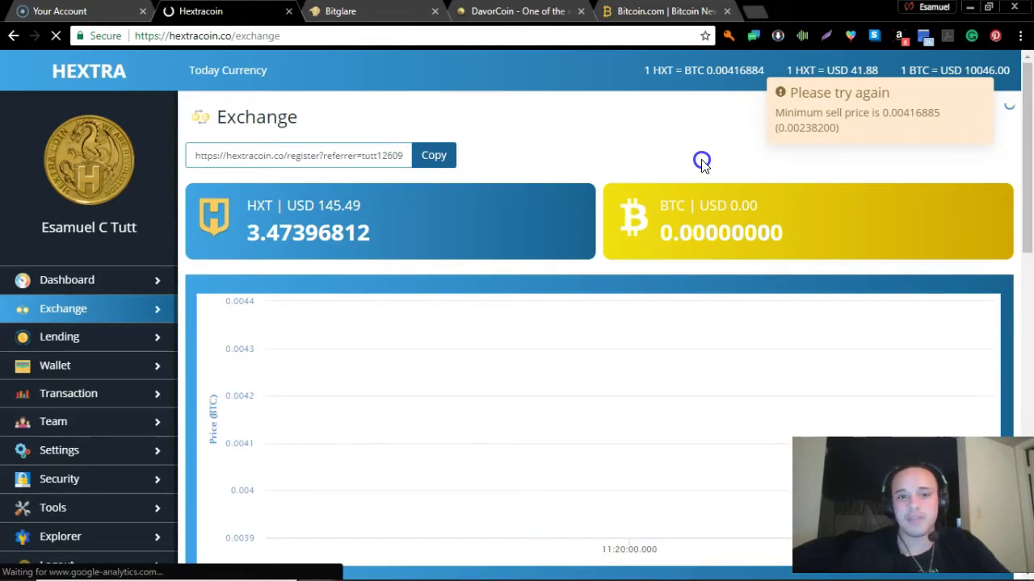
pyautogui.scroll(-1, 701, 161)
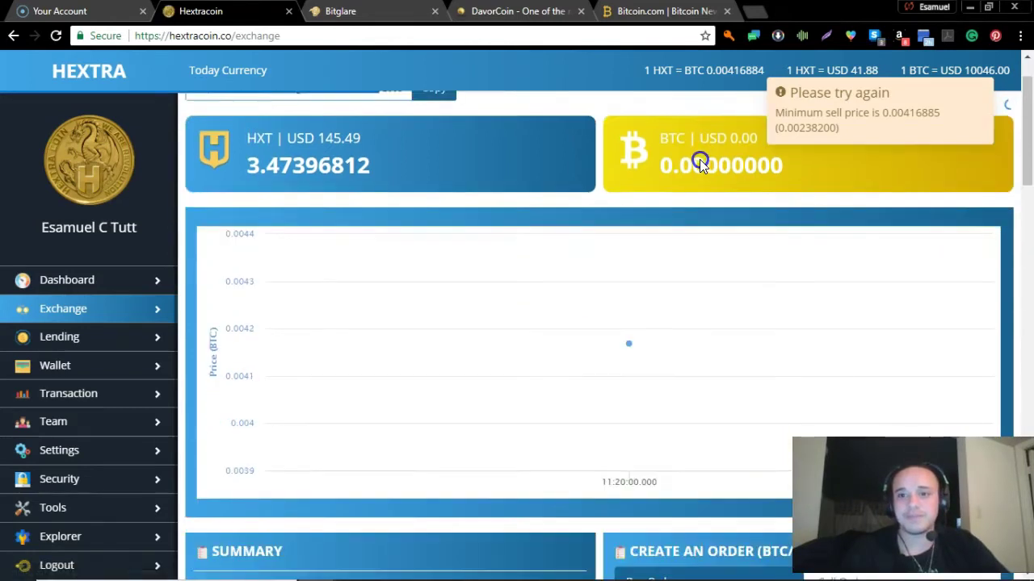
pyautogui.scroll(-1, 438, 239)
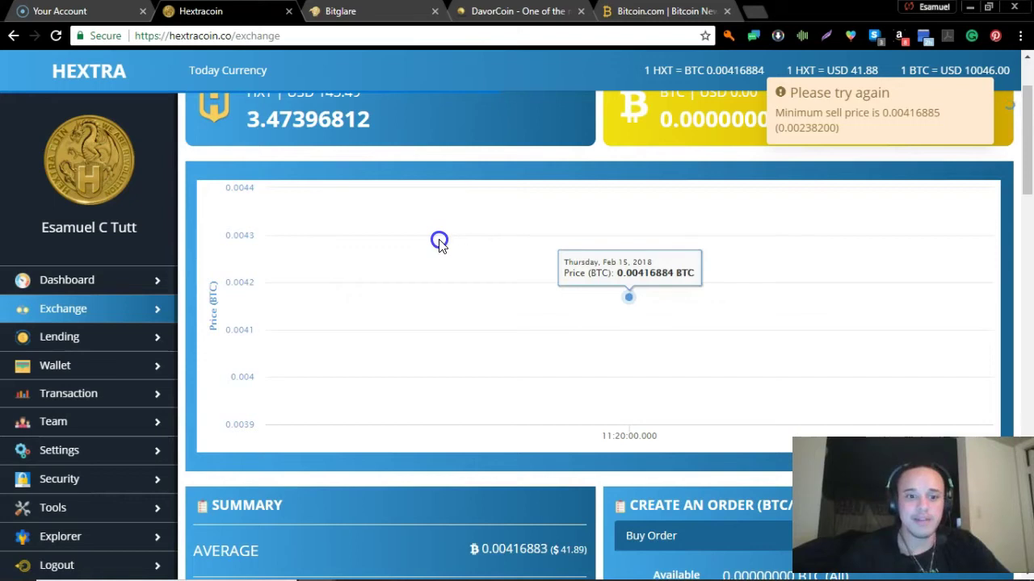
# Fill the HXT sell form from the top buy order and re-enter the two-factor code
pyautogui.scroll(-7, 438, 242)
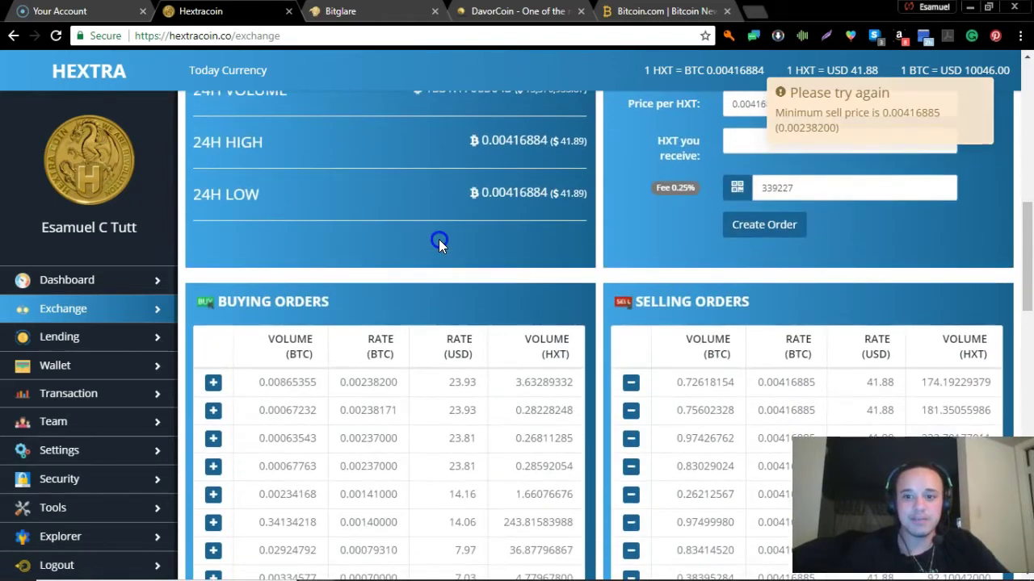
pyautogui.scroll(-2, 438, 239)
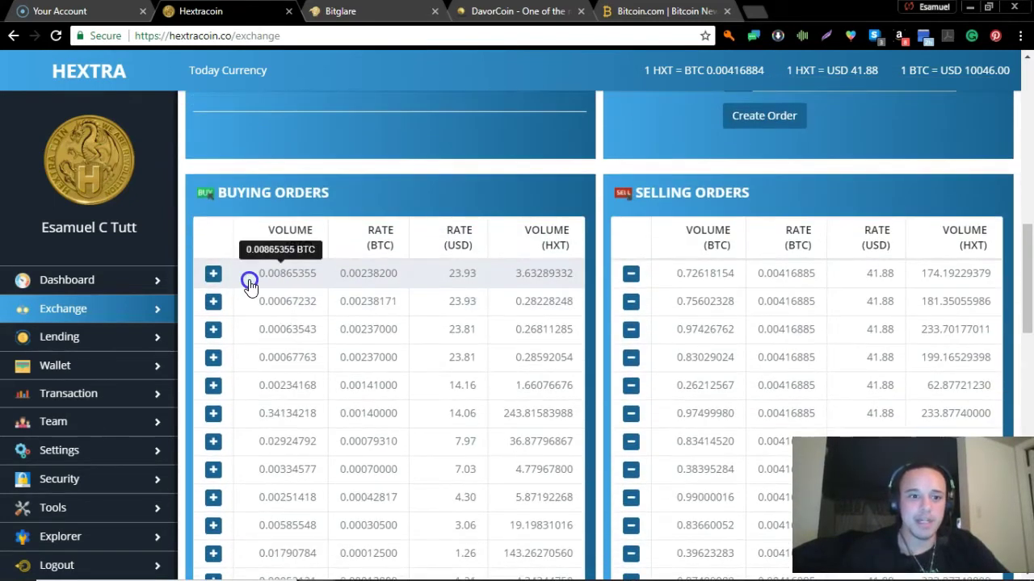
pyautogui.click(212, 273)
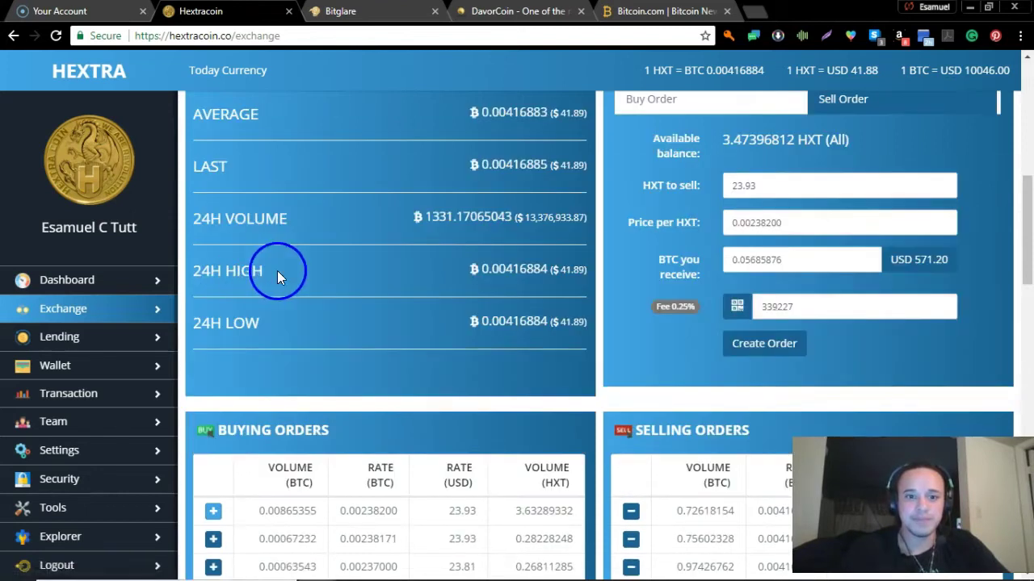
pyautogui.doubleClick(799, 311)
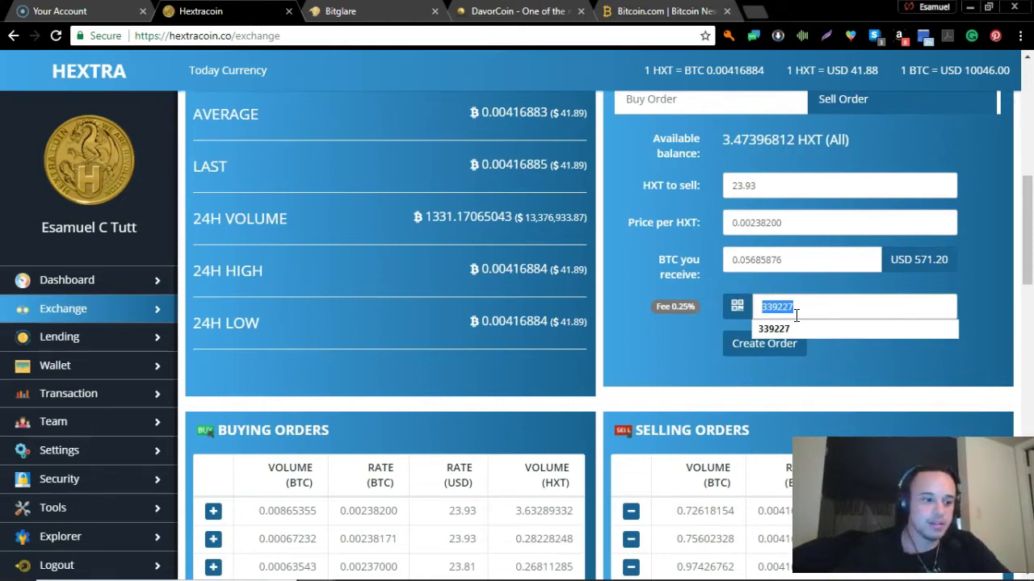
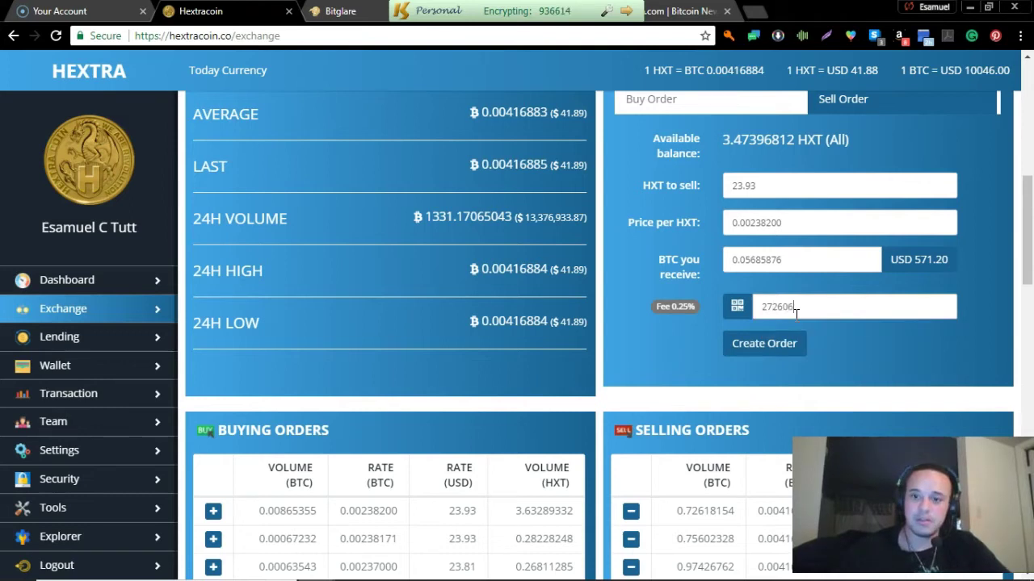
# Submit the 23.93 HXT sell order for 0.05685876 BTC, then close the Hextracoin tab
pyautogui.click(796, 342)
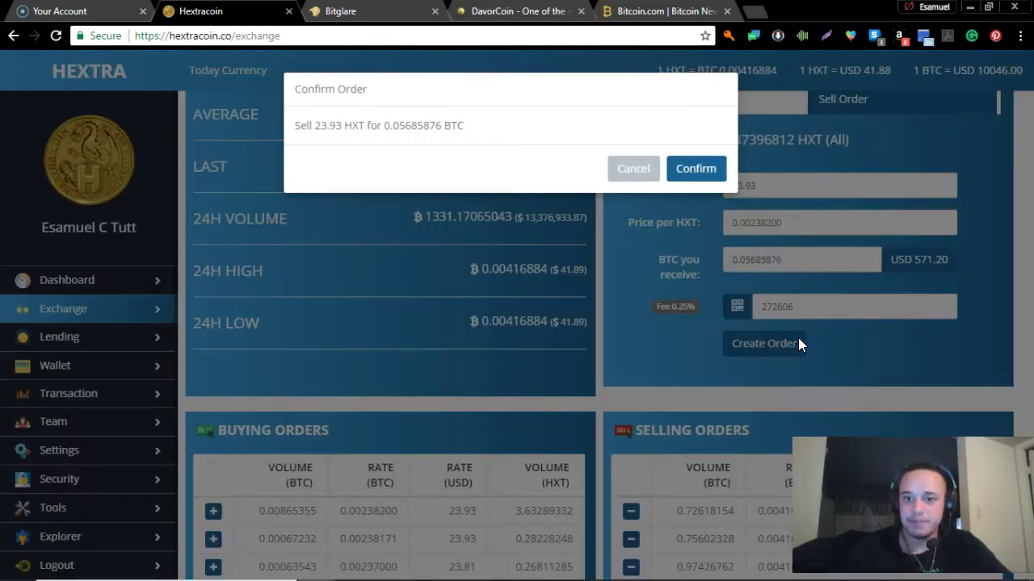
pyautogui.click(715, 167)
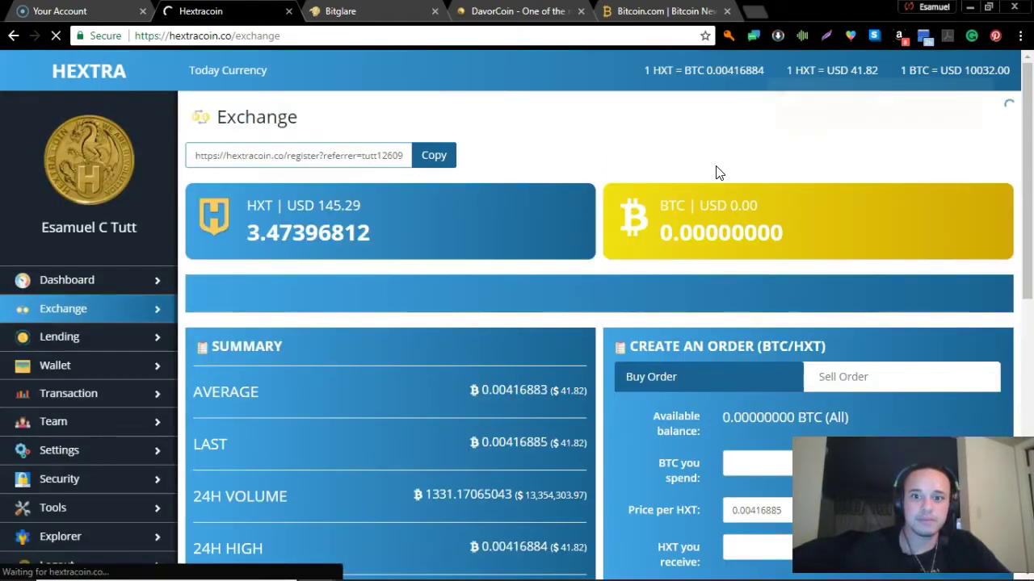
pyautogui.click(632, 120)
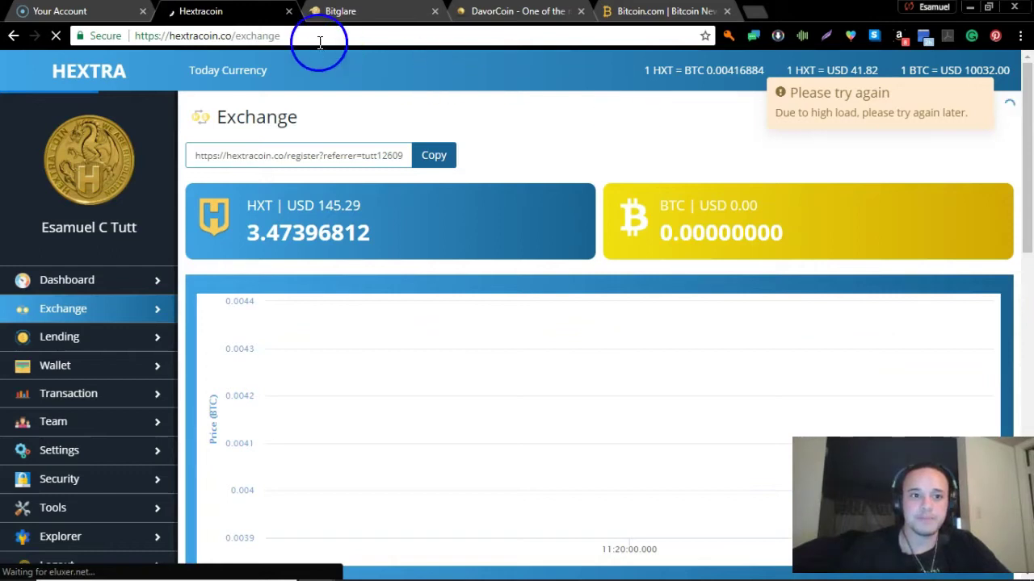
pyautogui.click(288, 11)
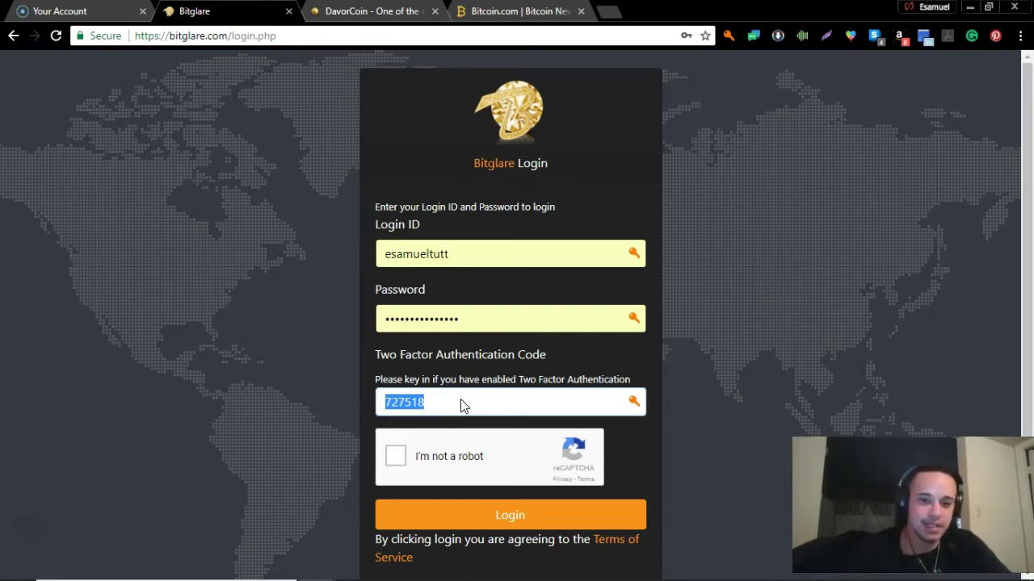
# Log in to Bitglare with the two-factor code and reCAPTCHA, continuing to the dashboard
pyautogui.click(461, 404)
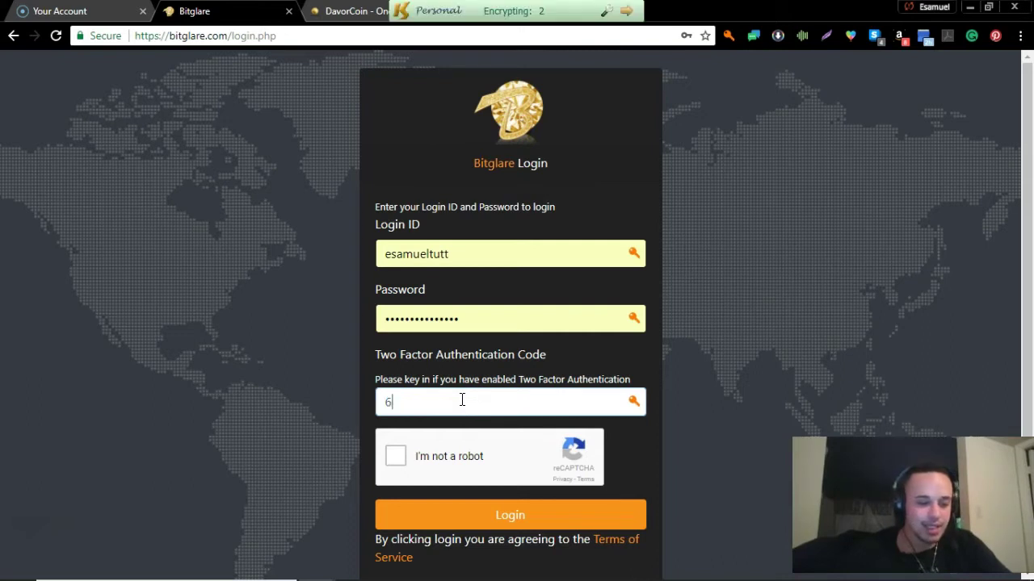
pyautogui.click(394, 456)
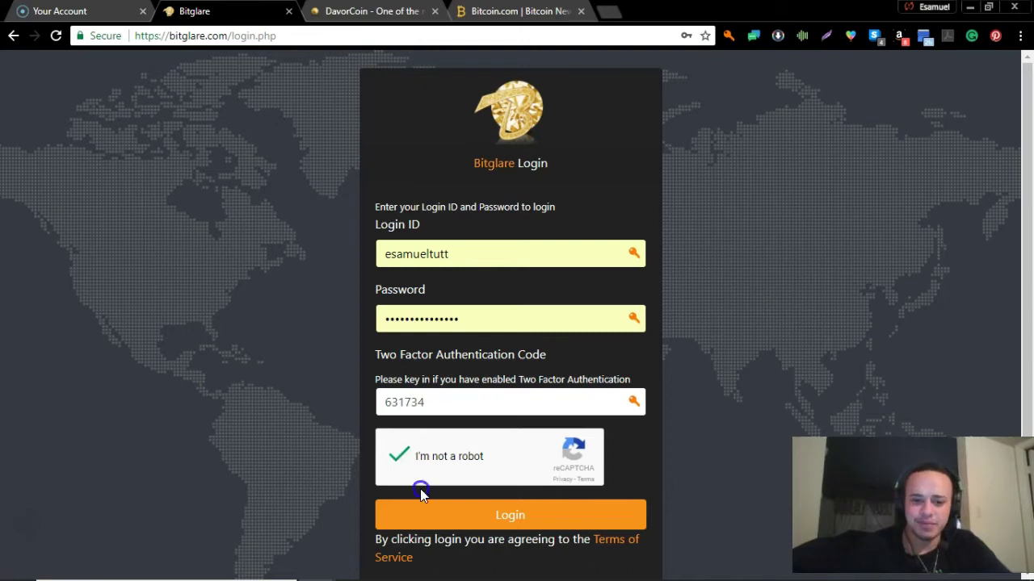
pyautogui.click(448, 515)
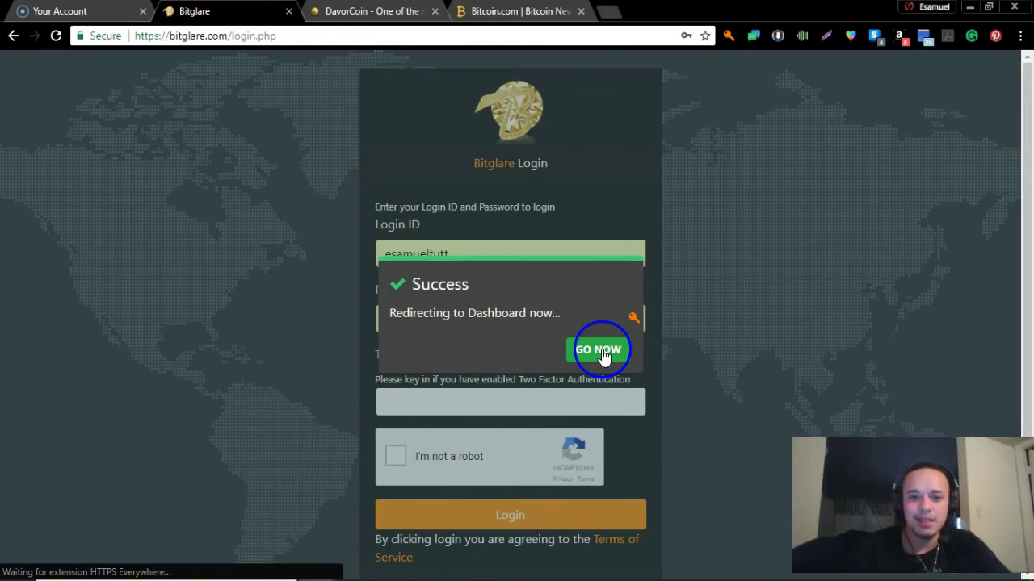
pyautogui.click(599, 350)
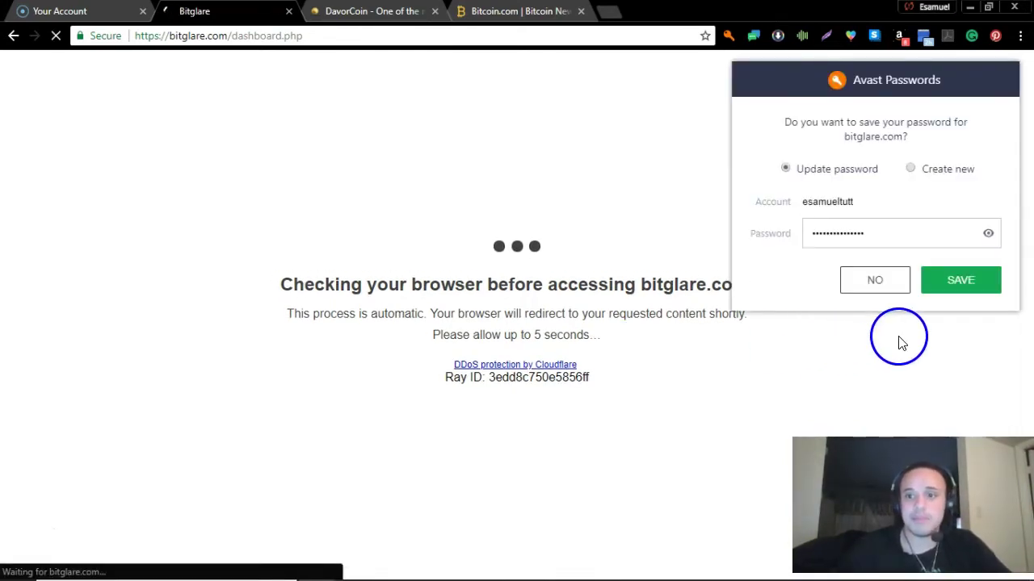
# Decline the password-saving prompts, close the announcement, and go to the ICO stages page
pyautogui.click(882, 284)
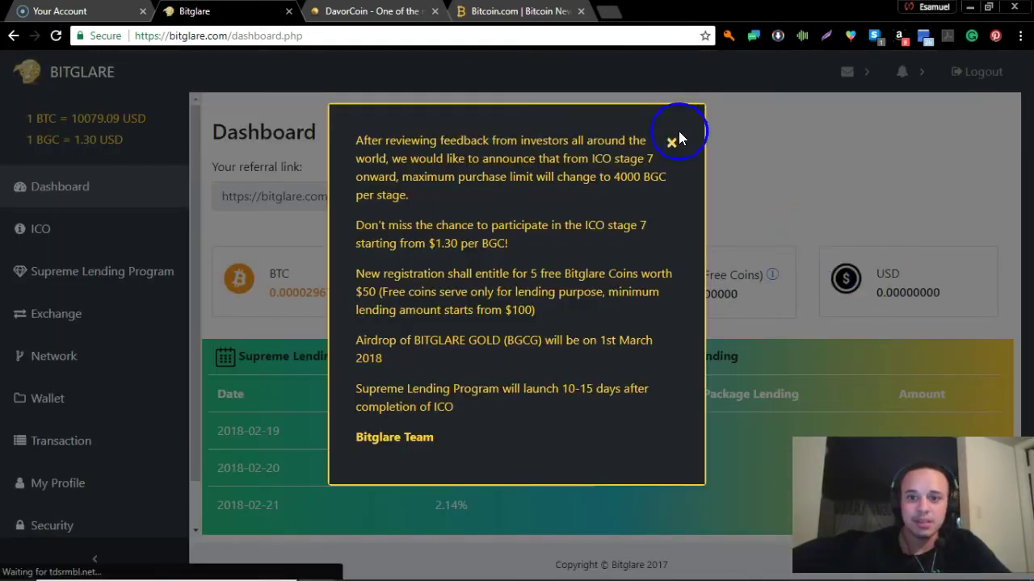
pyautogui.click(673, 141)
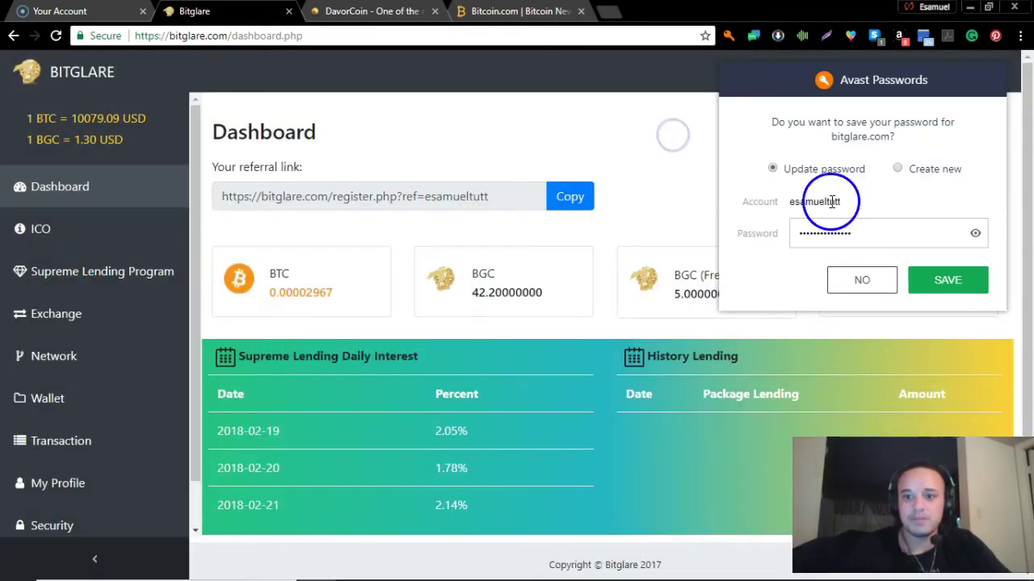
pyautogui.click(874, 279)
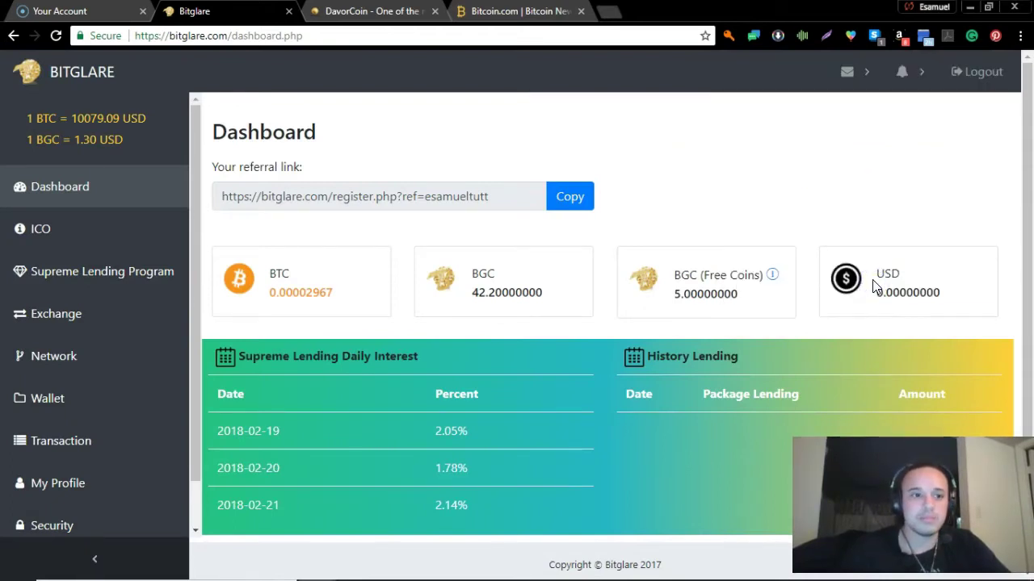
pyautogui.click(763, 252)
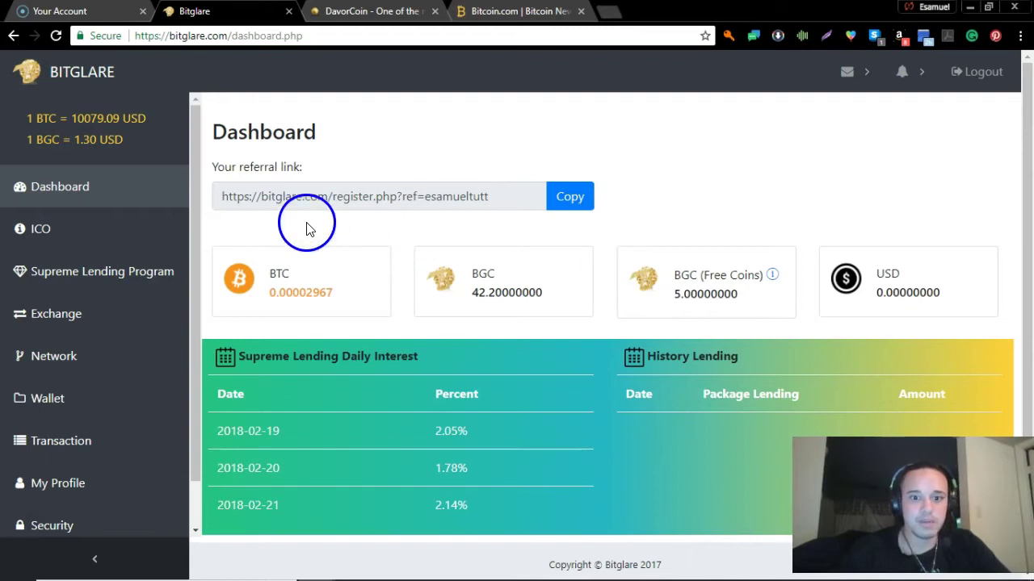
pyautogui.click(98, 228)
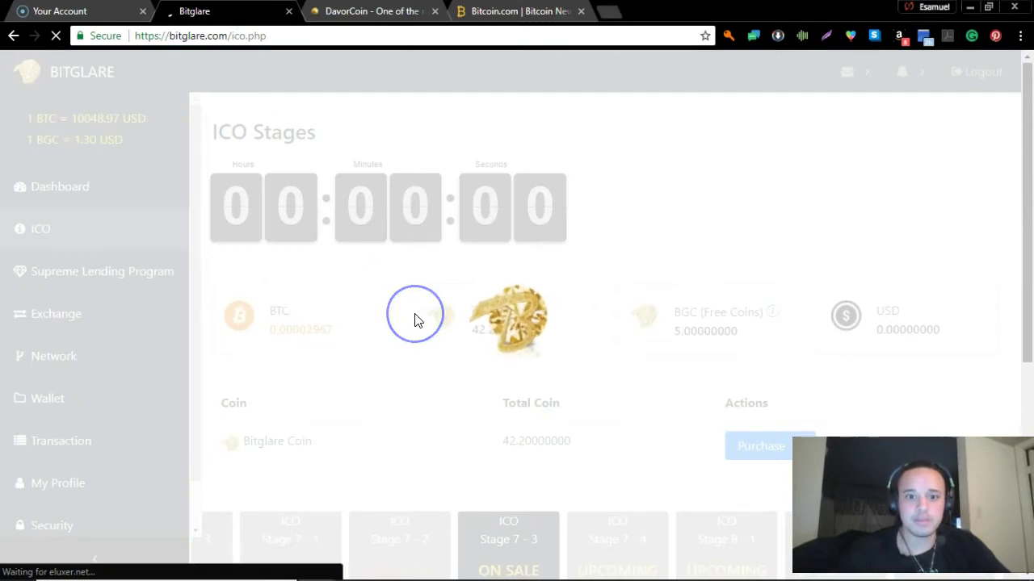
# Scroll through the ICO stage cards, then return to the Bitglare dashboard
pyautogui.scroll(-2, 414, 320)
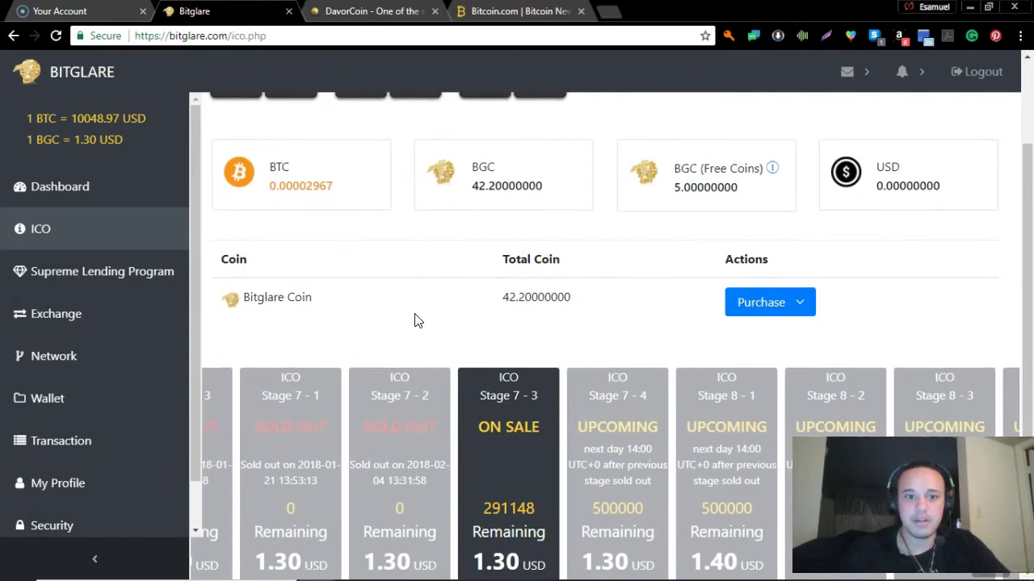
pyautogui.scroll(-3, 414, 321)
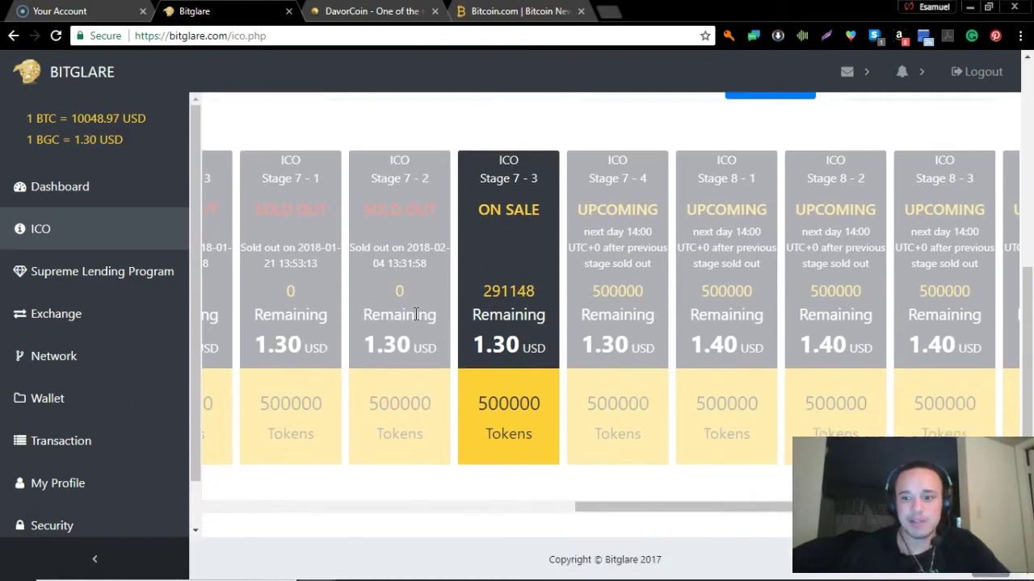
pyautogui.click(82, 195)
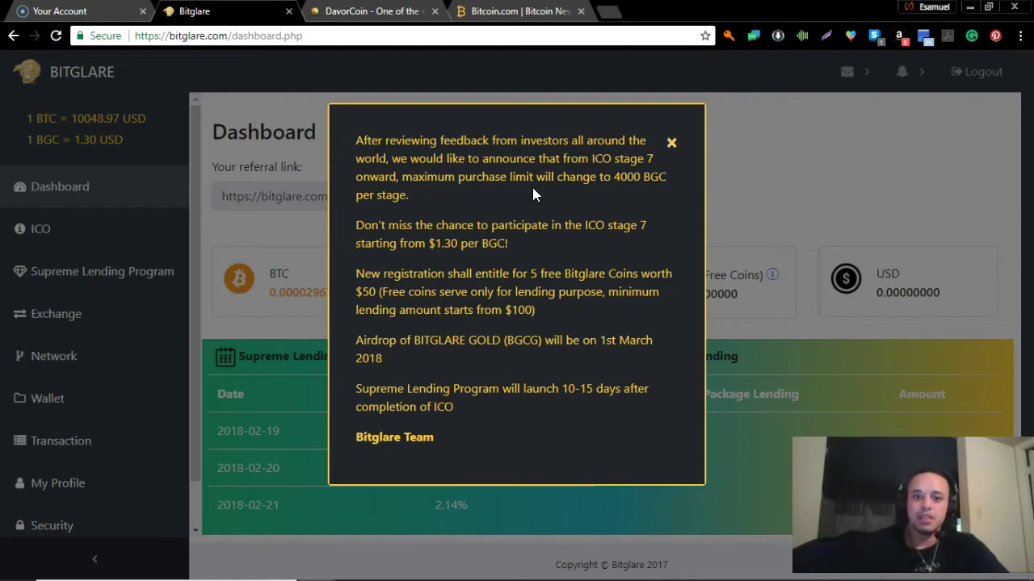
# Close the announcement and confirm there are no new messages or alerts
pyautogui.click(671, 143)
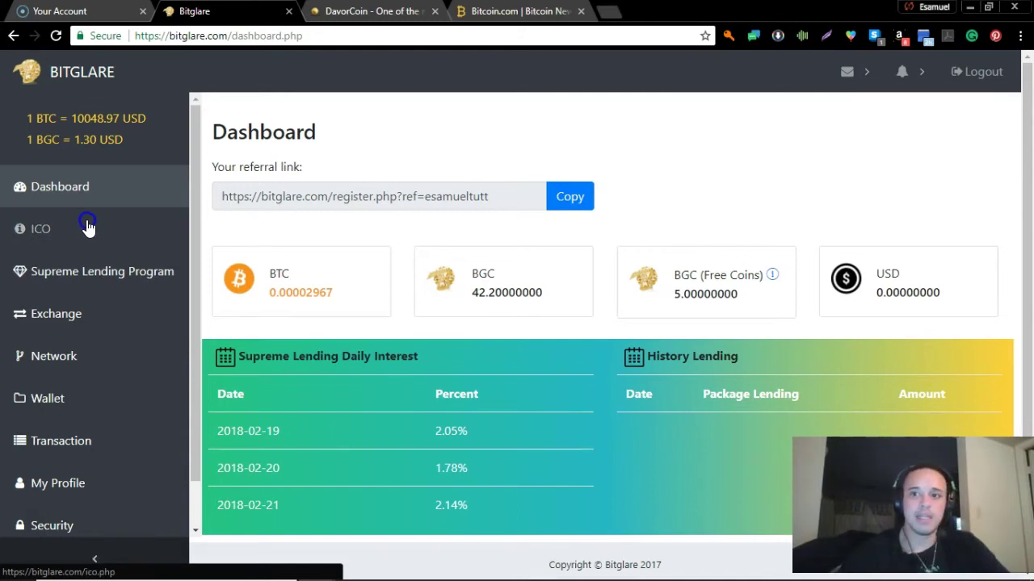
pyautogui.click(852, 73)
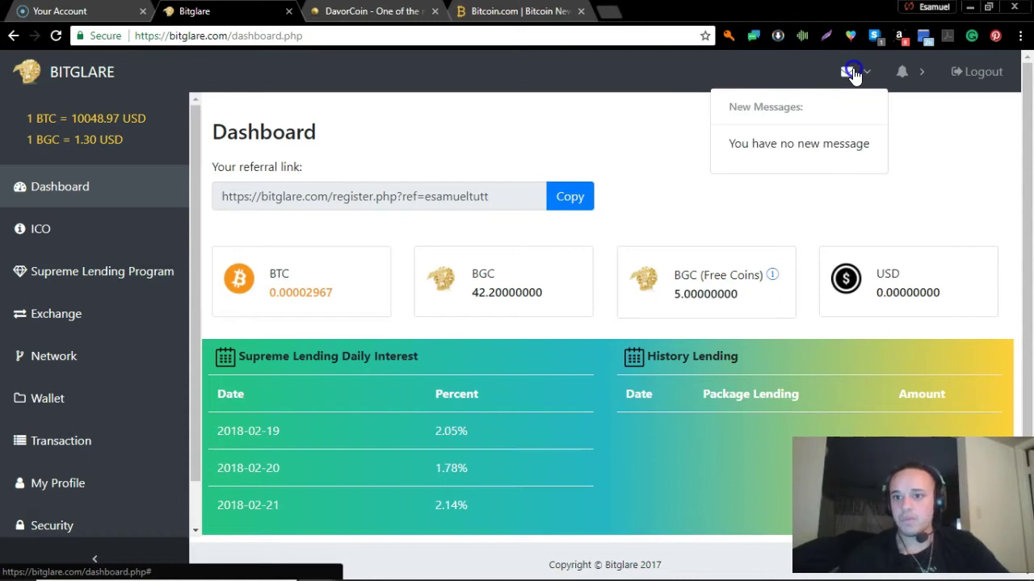
pyautogui.click(851, 71)
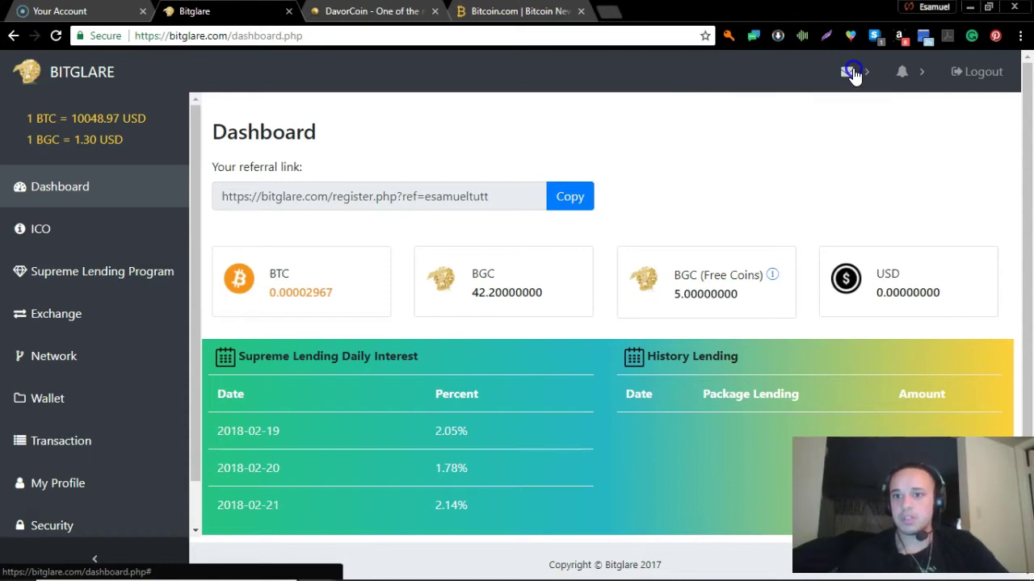
pyautogui.click(903, 71)
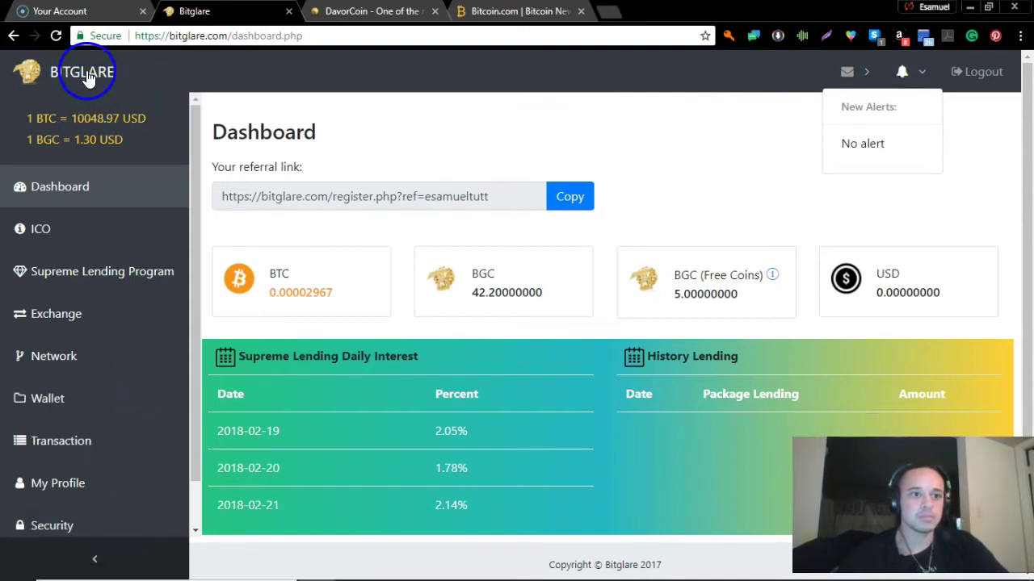
# In a new Chrome tab, go to the Telegram website by entering 'tele'
pyautogui.click(612, 17)
pyautogui.click(531, 61)
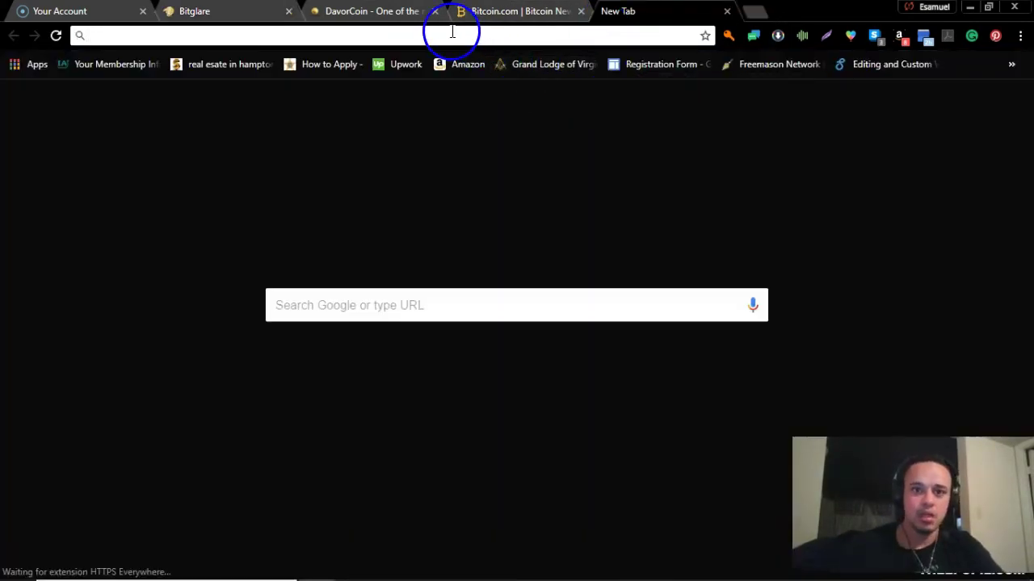
pyautogui.write('te')
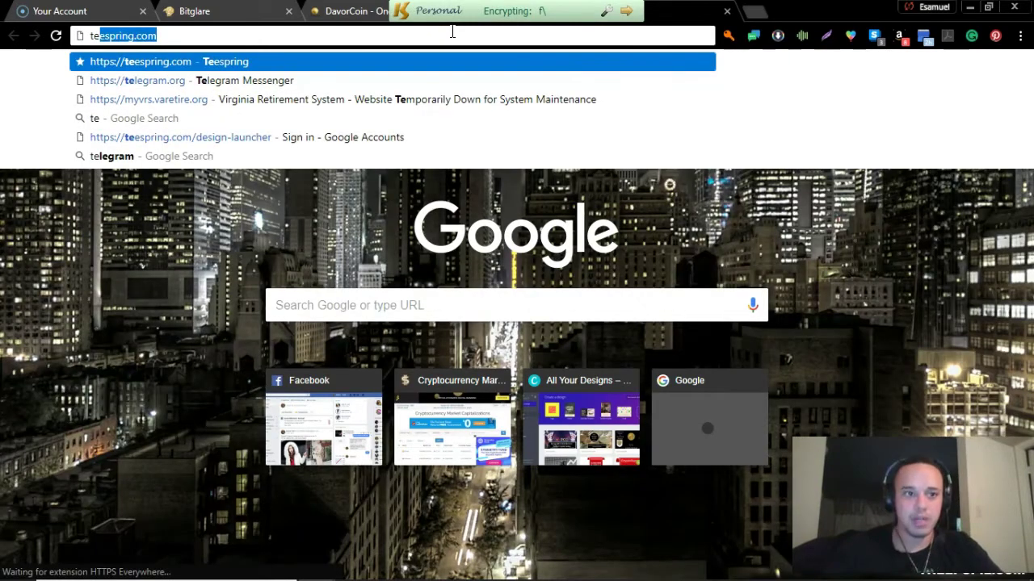
pyautogui.write('le')
pyautogui.press('Return')
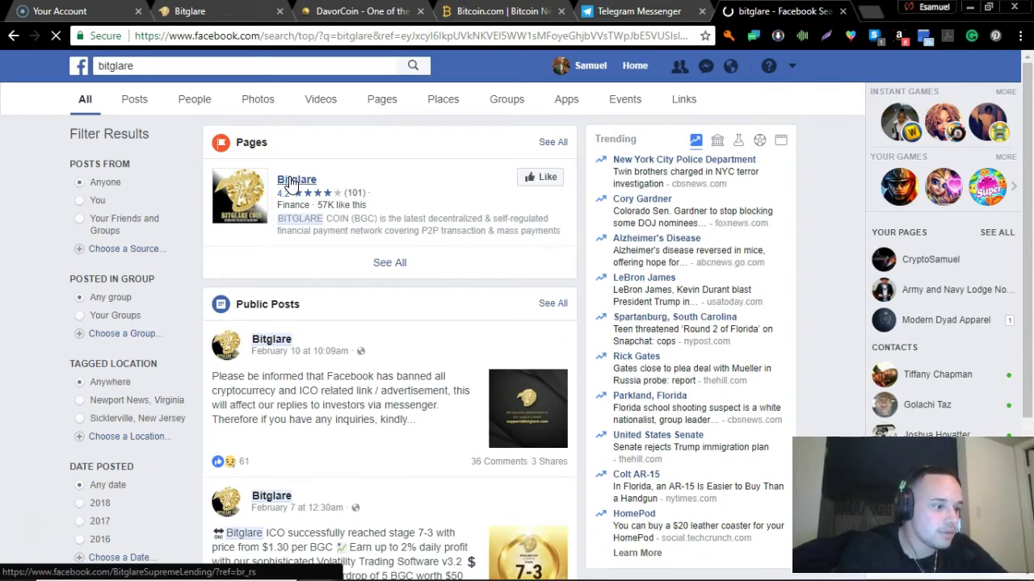
# Open the official Bitglare page from the Facebook search results
pyautogui.click(292, 182)
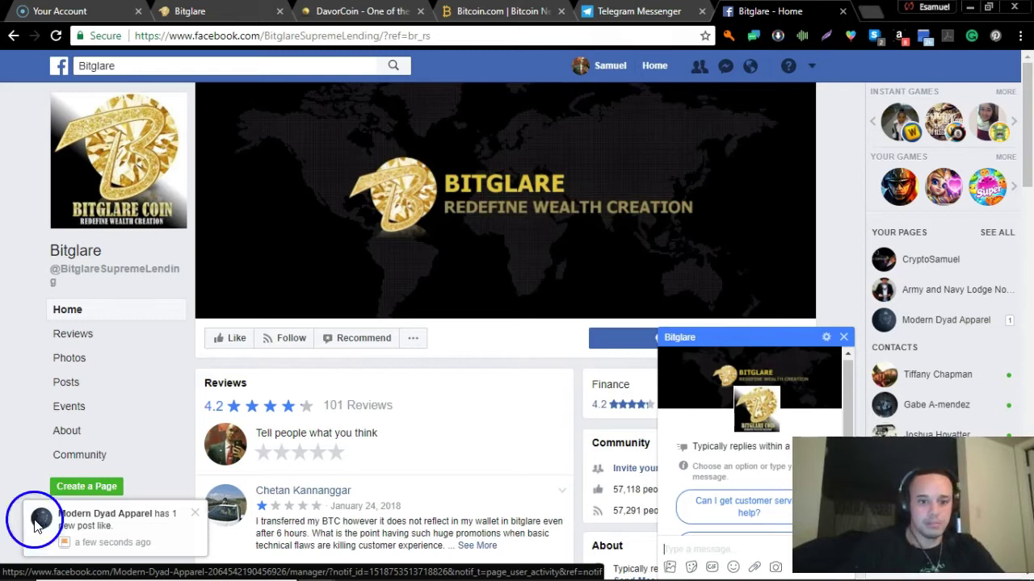
# Dismiss the notification, expand the Supreme Staking post, and close the Telegram tab
pyautogui.click(196, 515)
pyautogui.scroll(-7, 356, 451)
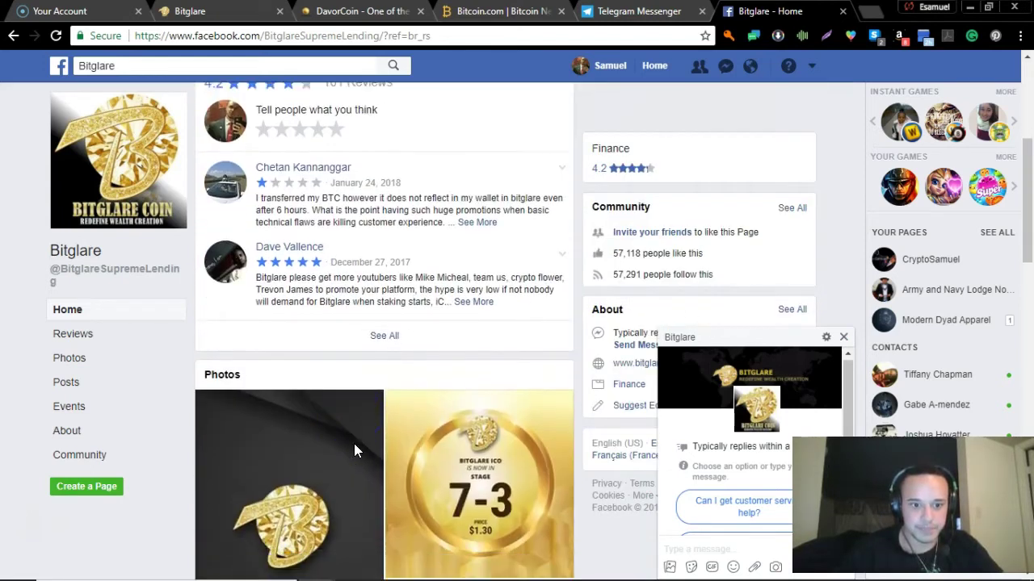
pyautogui.scroll(-5, 355, 449)
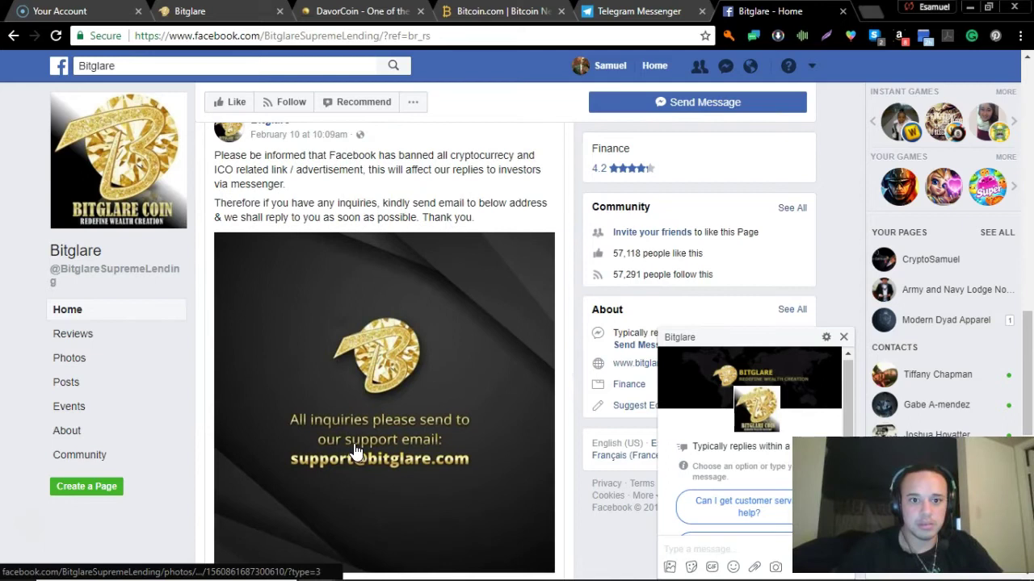
pyautogui.scroll(-2, 355, 452)
pyautogui.scroll(-3, 356, 450)
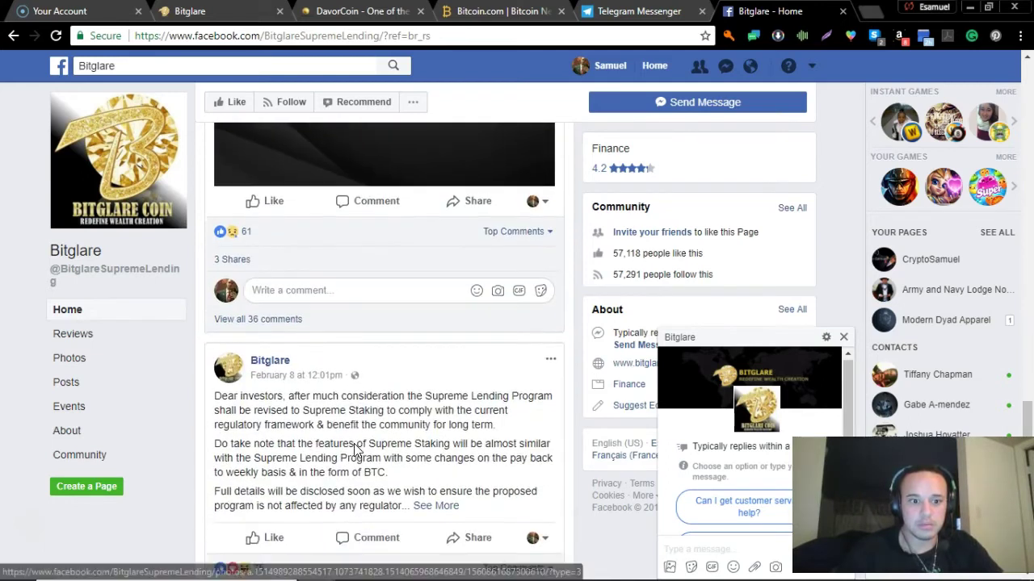
pyautogui.click(365, 442)
pyautogui.scroll(-2, 364, 442)
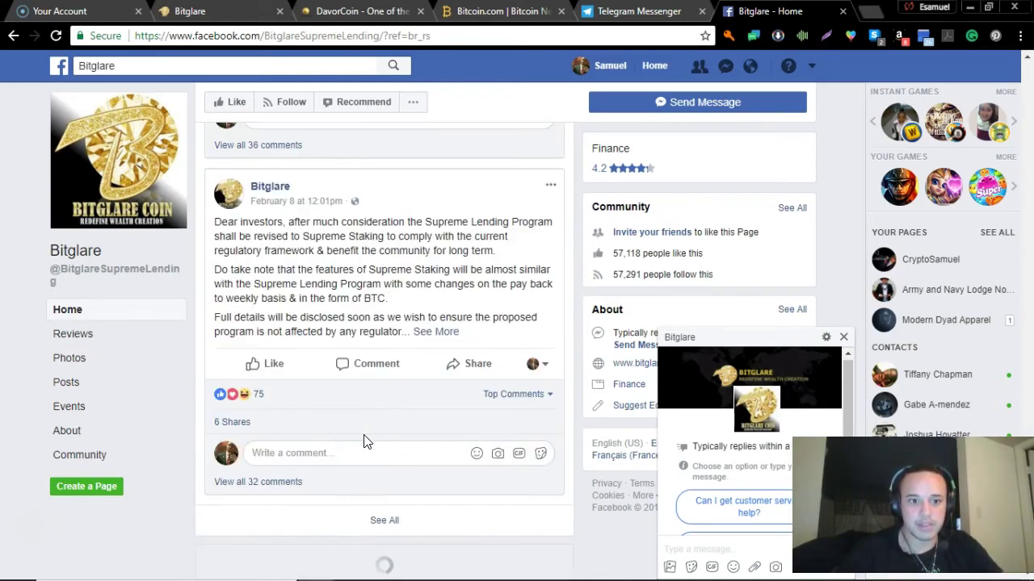
pyautogui.scroll(1, 340, 388)
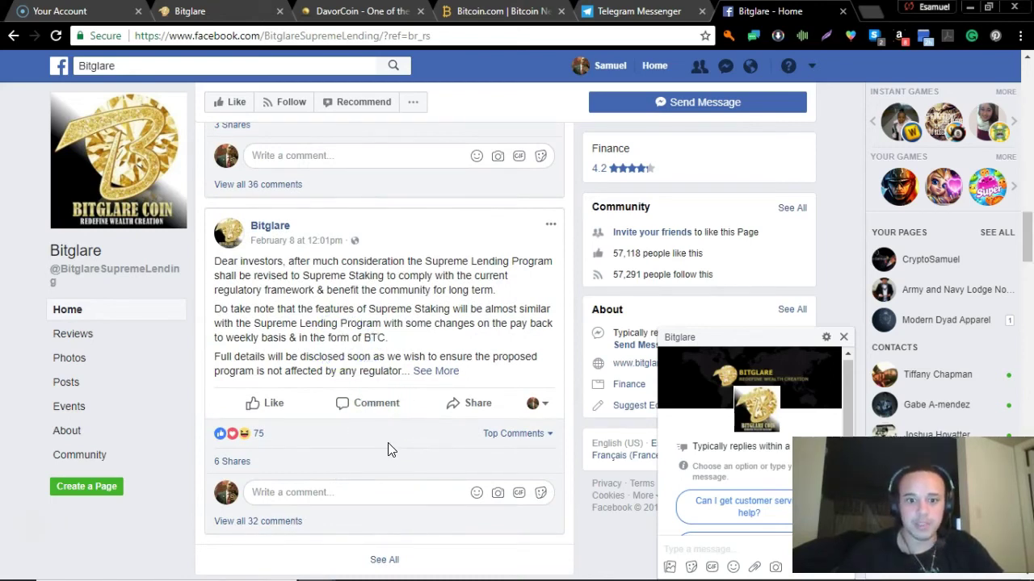
pyautogui.click(434, 373)
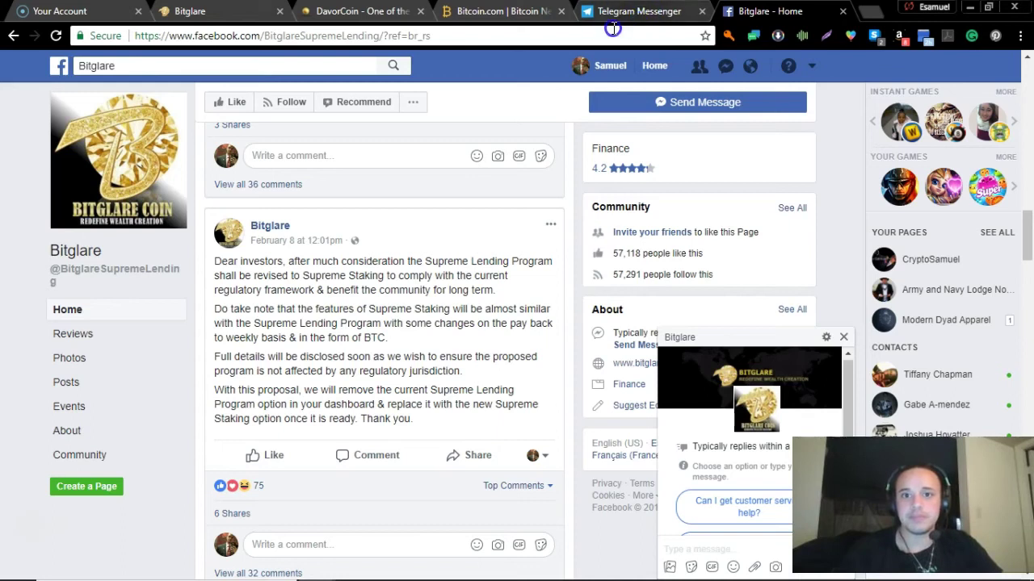
pyautogui.click(703, 13)
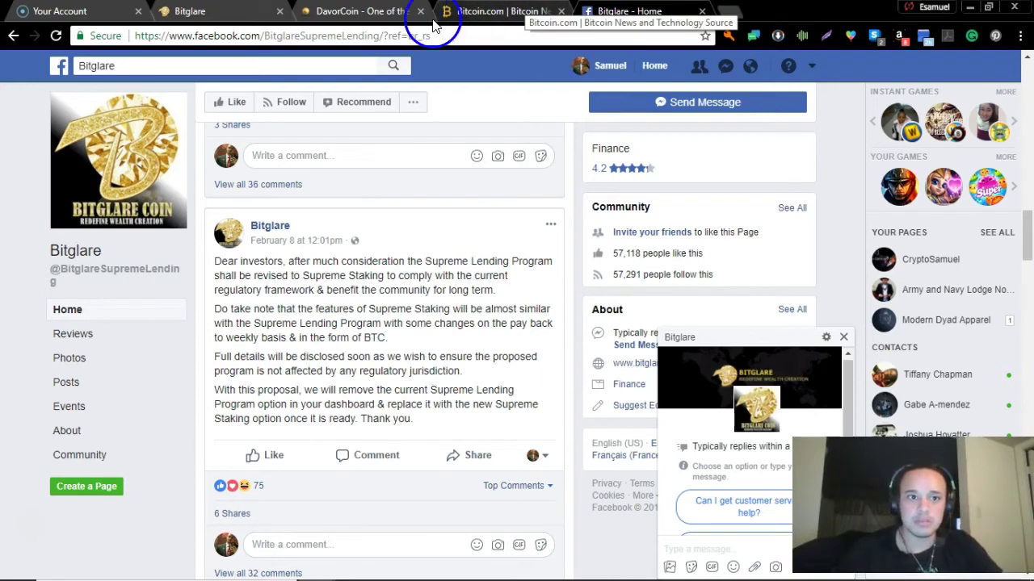
# Back in Bitglare, browse the Supreme Lending Program tiers table and lending form
pyautogui.click(259, 22)
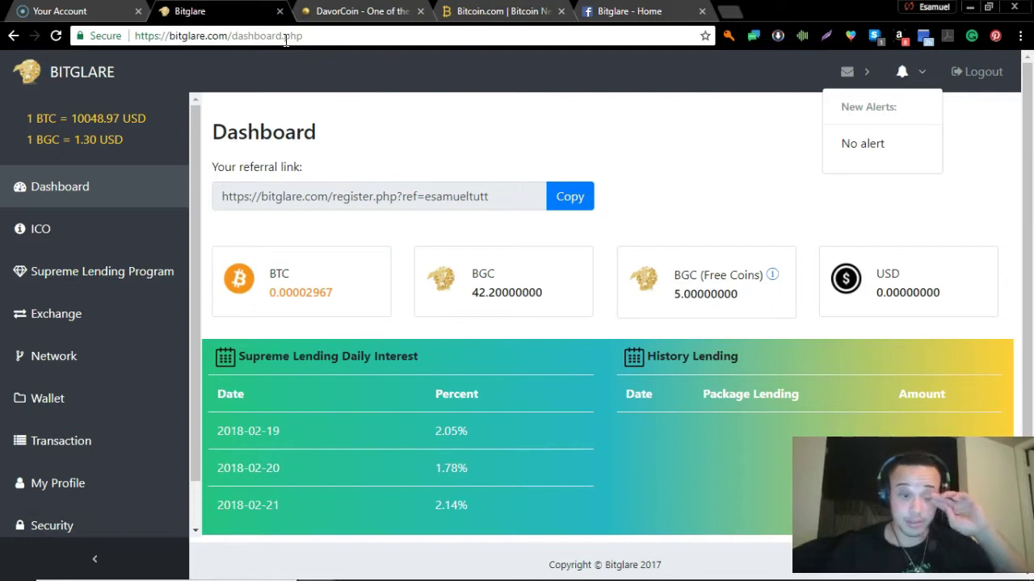
pyautogui.click(129, 269)
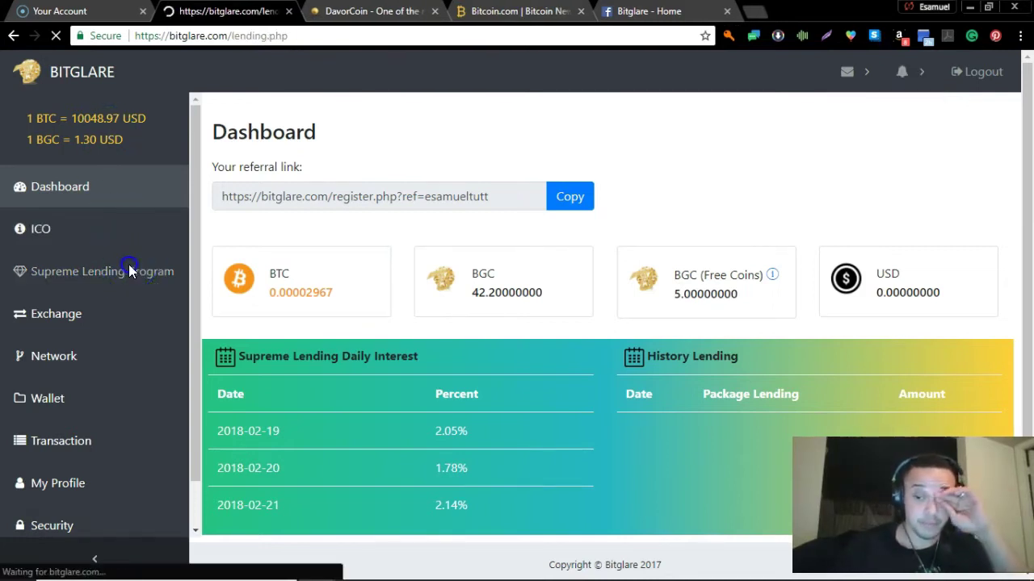
pyautogui.click(183, 200)
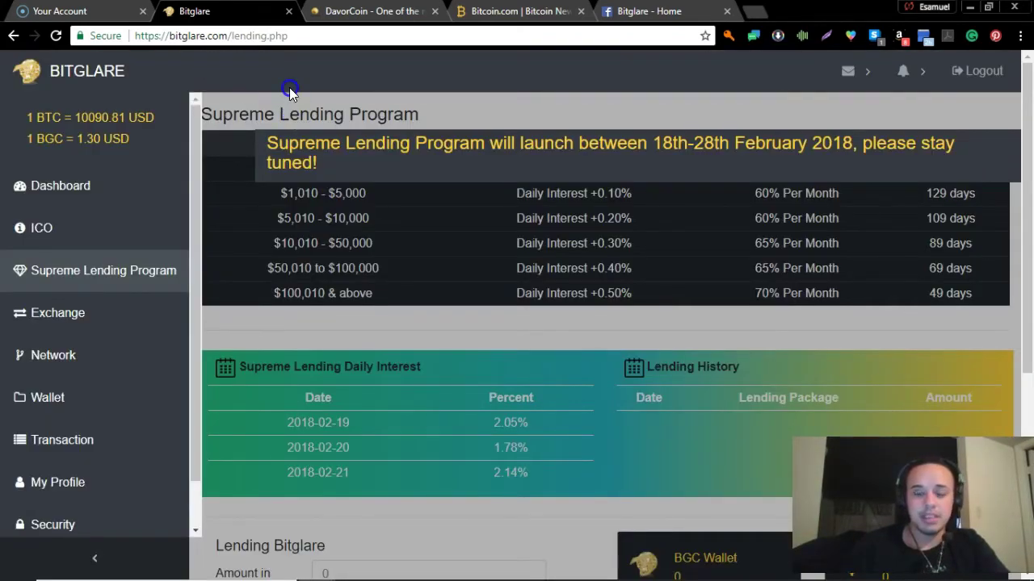
pyautogui.scroll(-2, 289, 87)
pyautogui.scroll(-2, 302, 139)
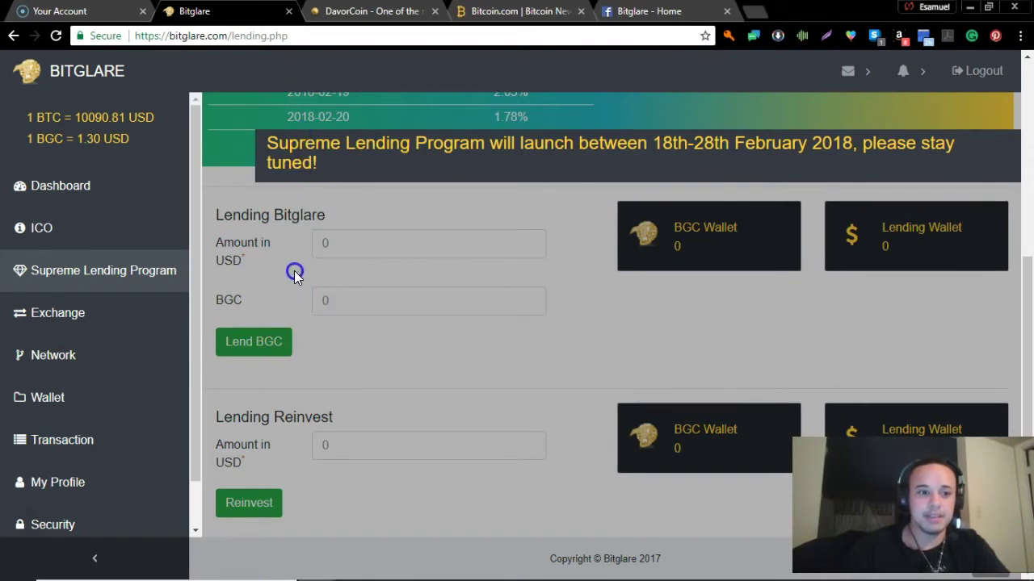
pyautogui.scroll(4, 294, 274)
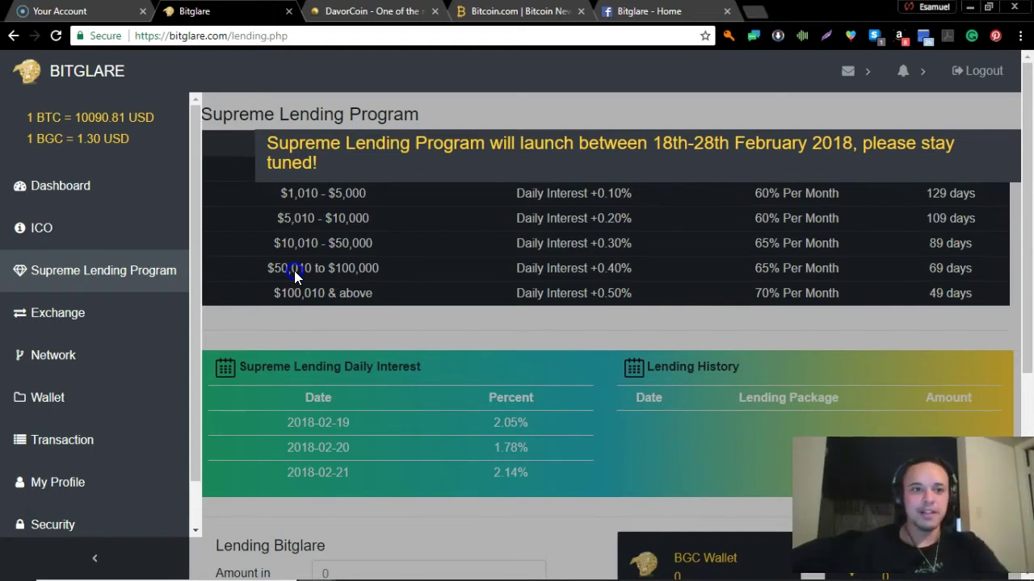
# Load zoukcoin.com by entering 'zouk' in the address bar
pyautogui.click(267, 37)
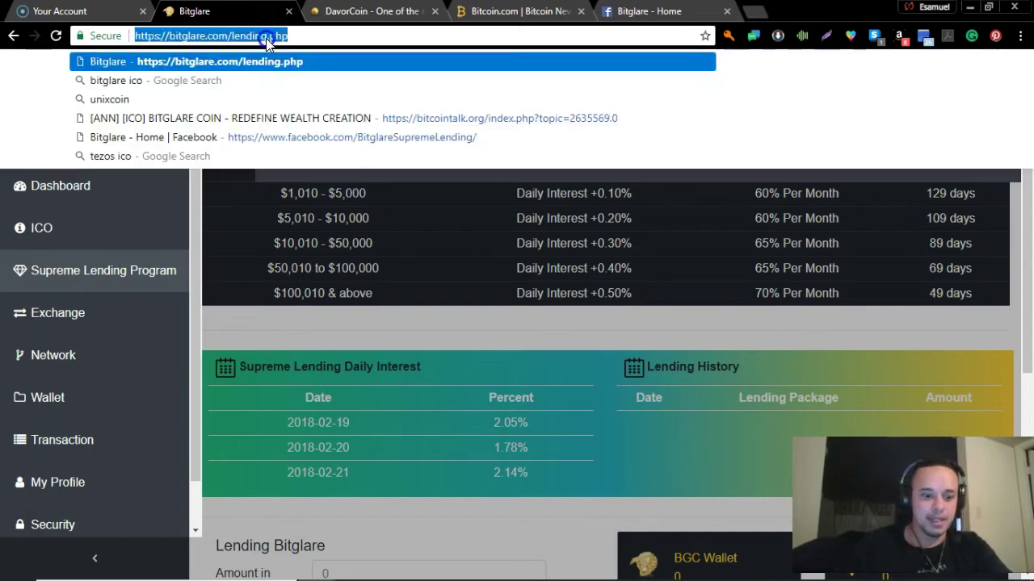
pyautogui.write('zouk')
pyautogui.press('Return')
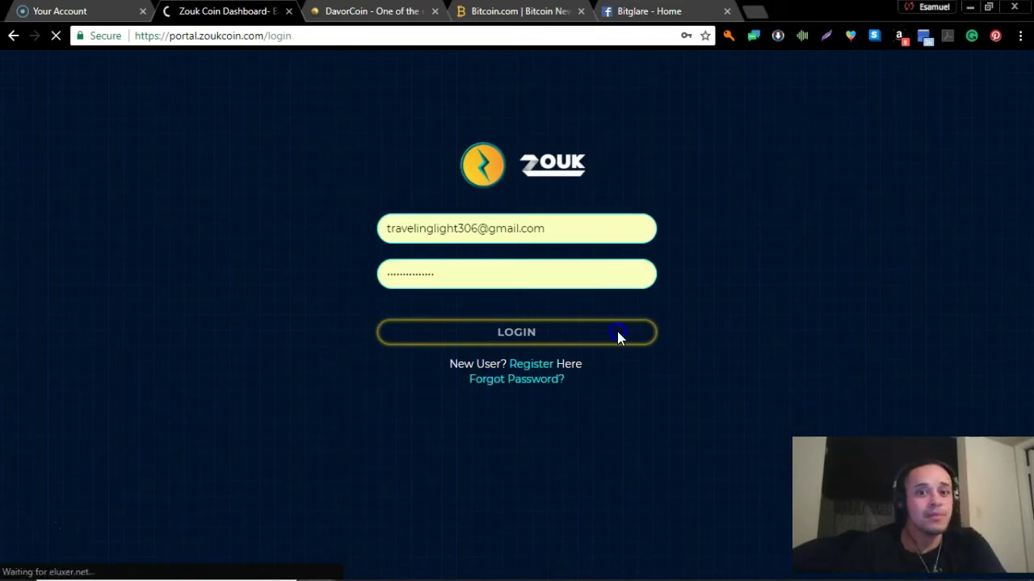
# Retry the login, dismiss the password-manager banner and tick the reCAPTCHA 'I'm not a robot' box
pyautogui.click(617, 334)
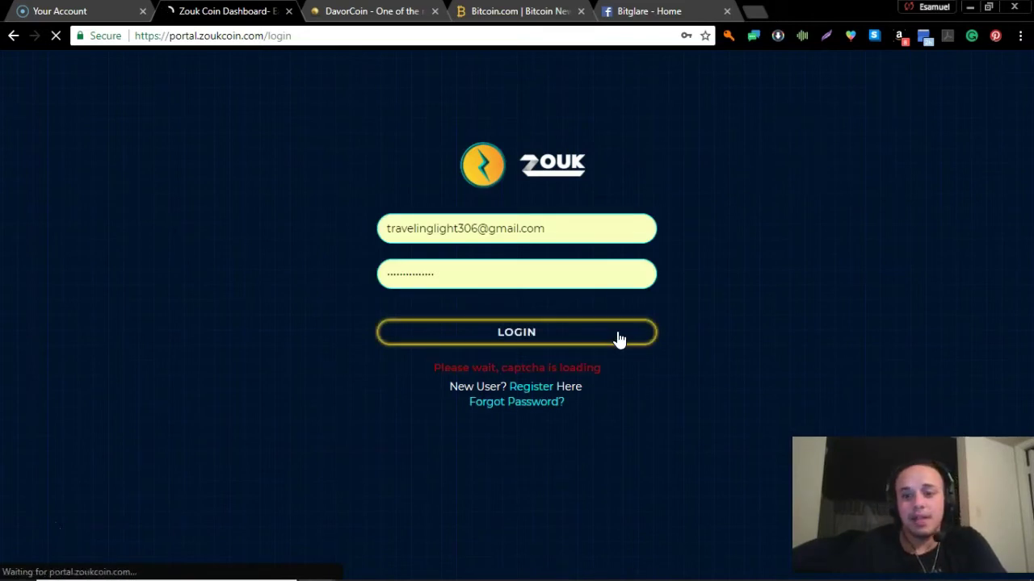
pyautogui.click(521, 334)
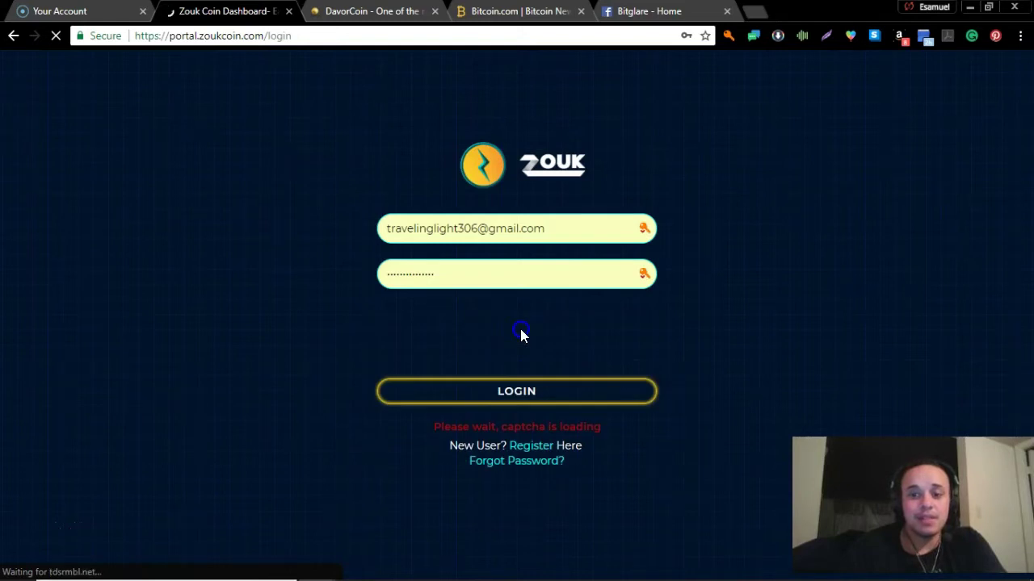
pyautogui.click(518, 371)
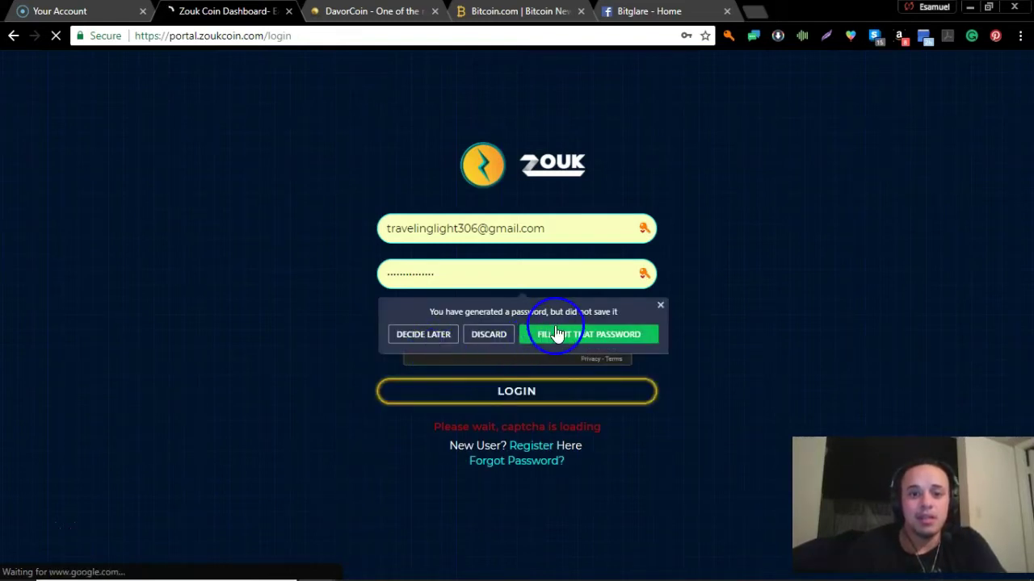
pyautogui.click(660, 306)
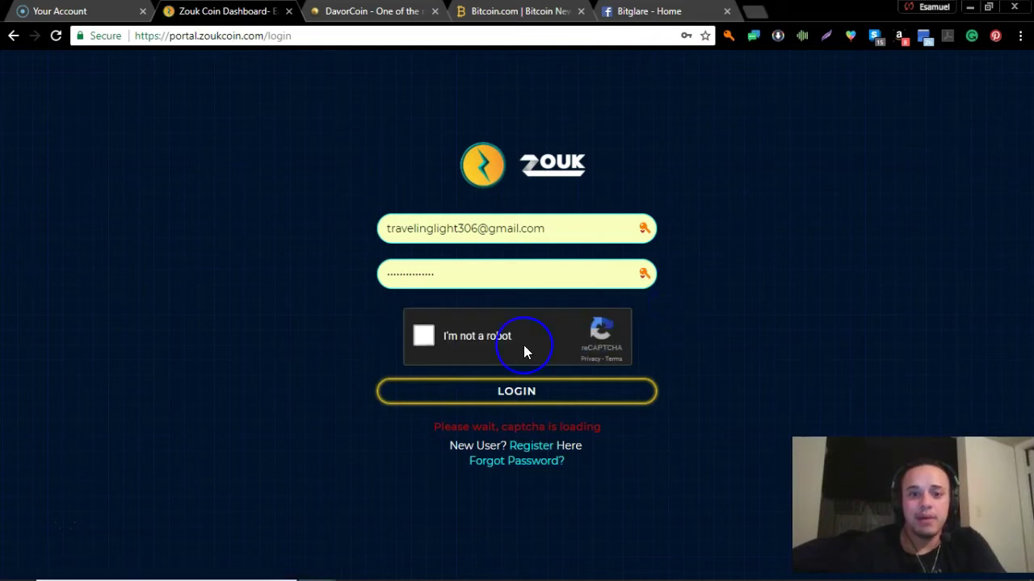
pyautogui.click(433, 338)
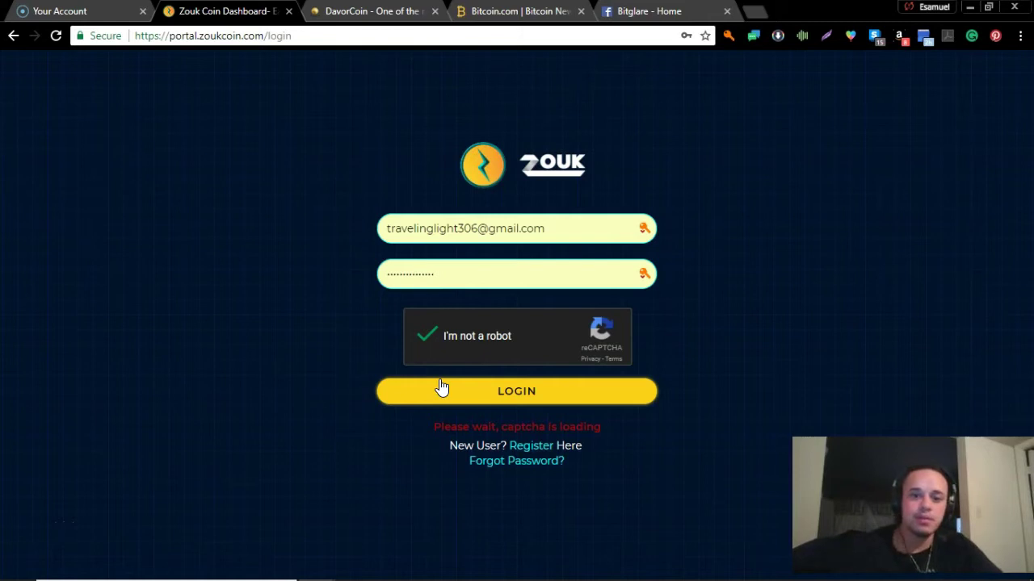
# Log in to Zouk Coin, close the Bitglare Facebook tab and return to the Zouk dashboard
pyautogui.click(444, 391)
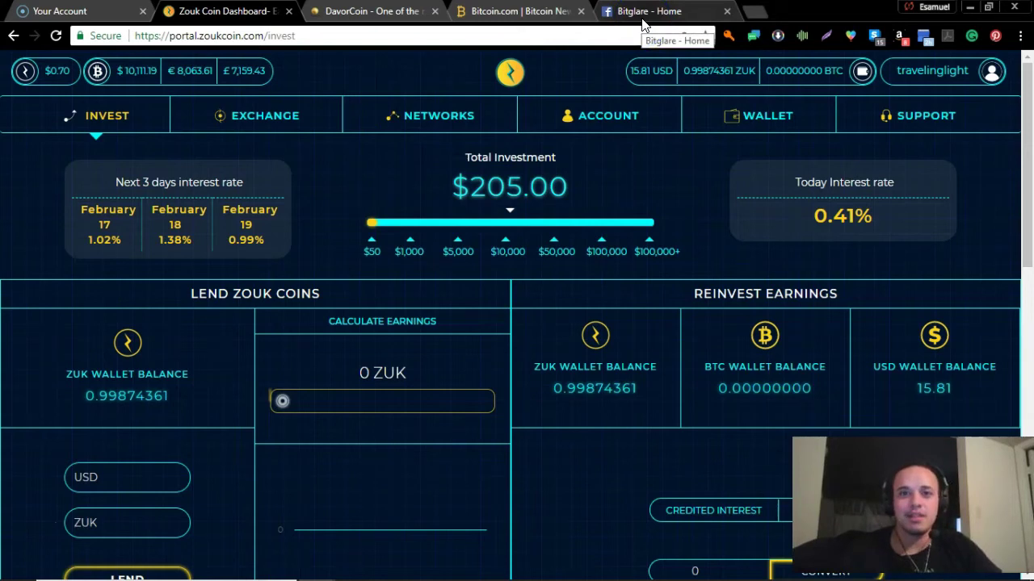
pyautogui.click(644, 16)
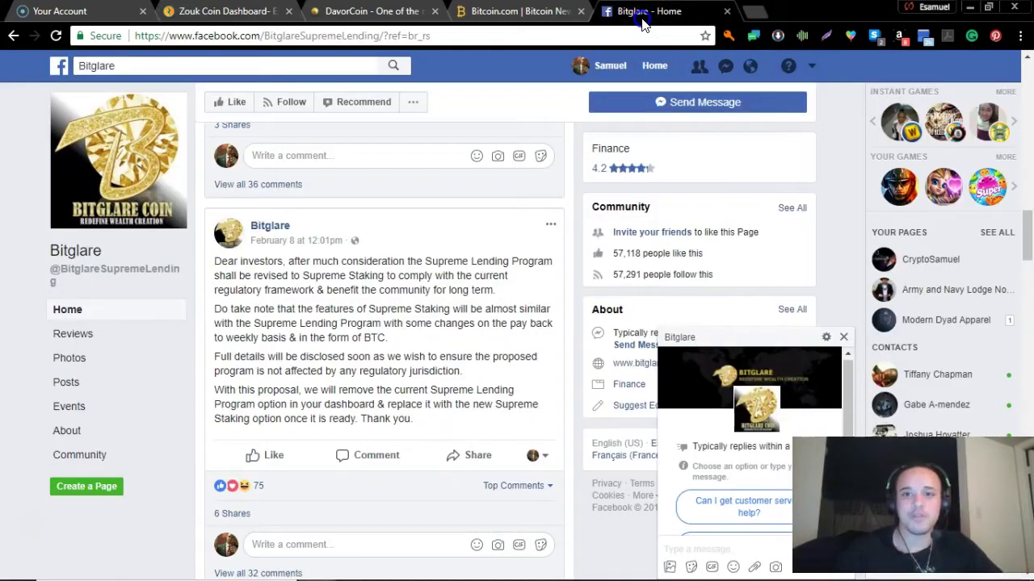
pyautogui.click(726, 12)
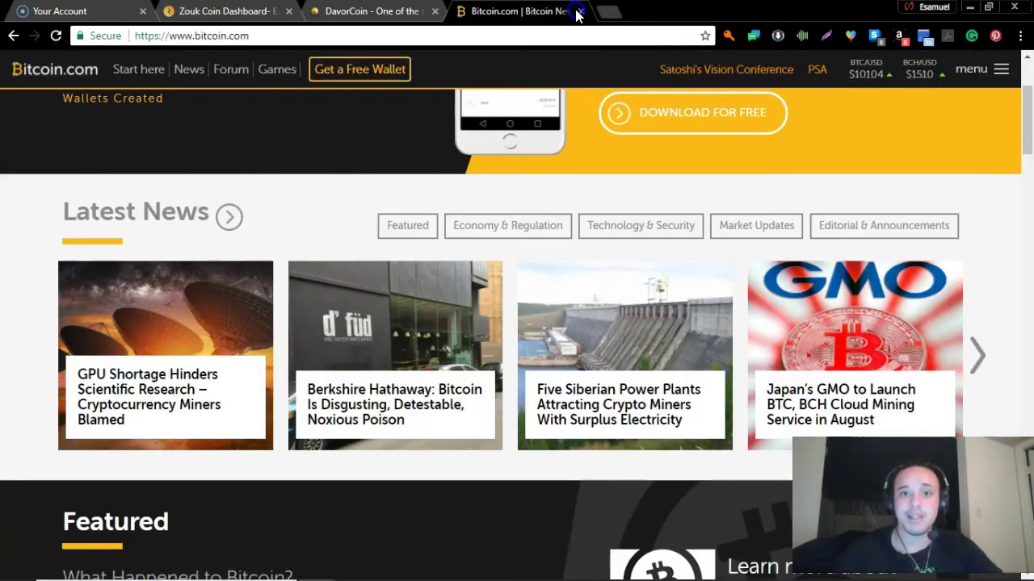
pyautogui.click(273, 14)
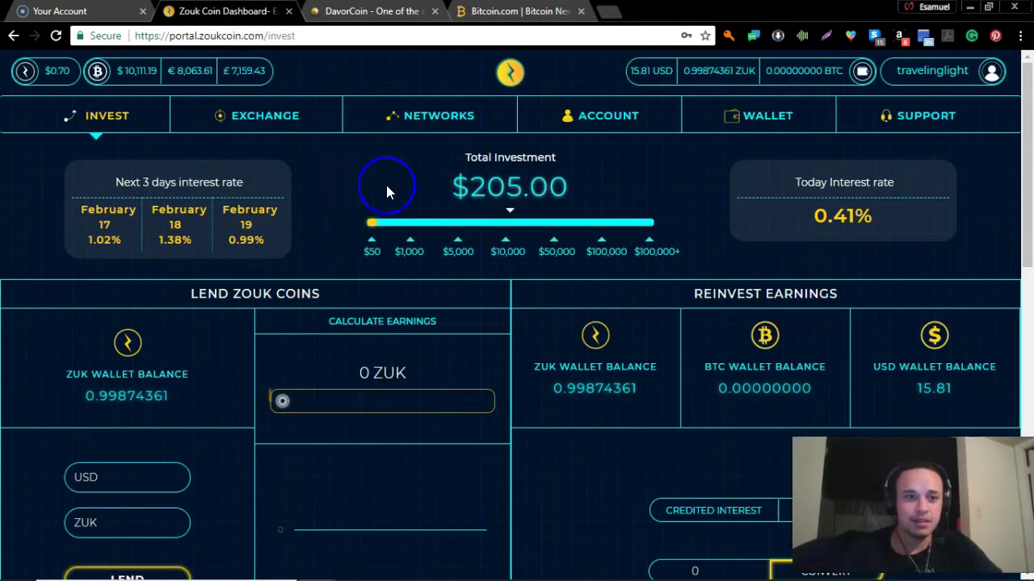
# Review the Invest page: $205.00 total investment, 0.99874361 ZUK and 15.81 USD
pyautogui.scroll(-3, 391, 199)
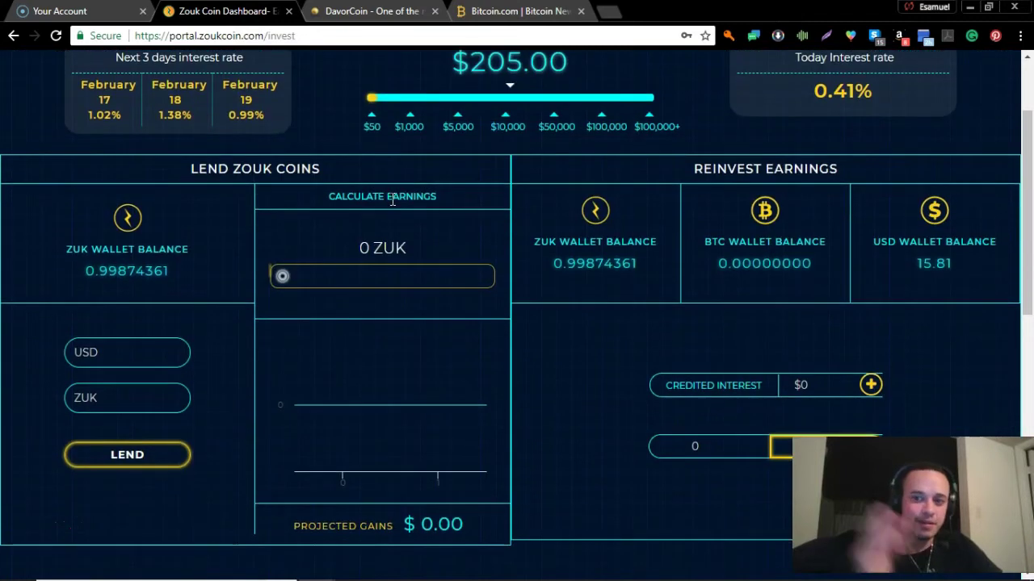
pyautogui.click(379, 259)
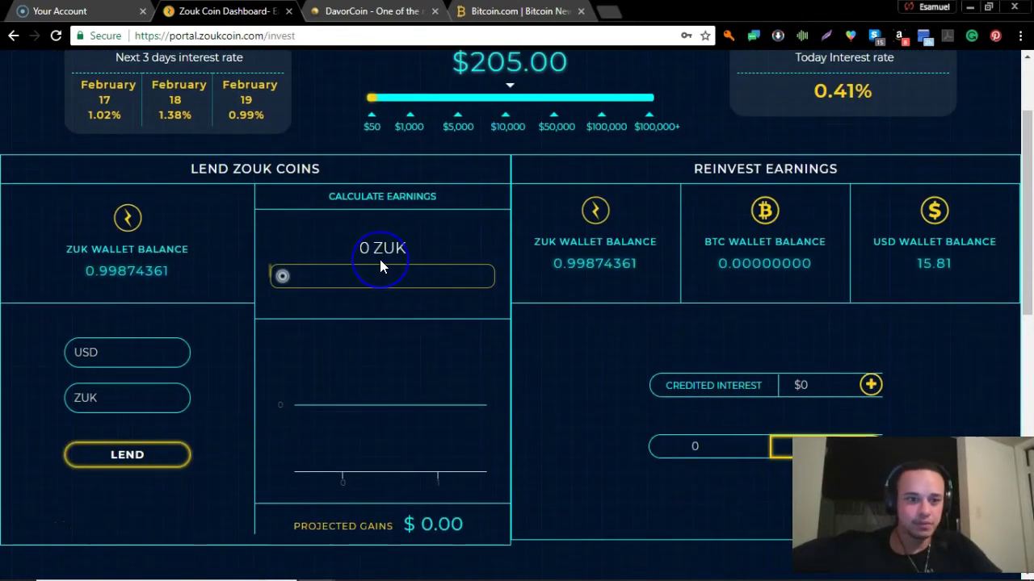
pyautogui.scroll(-1, 380, 259)
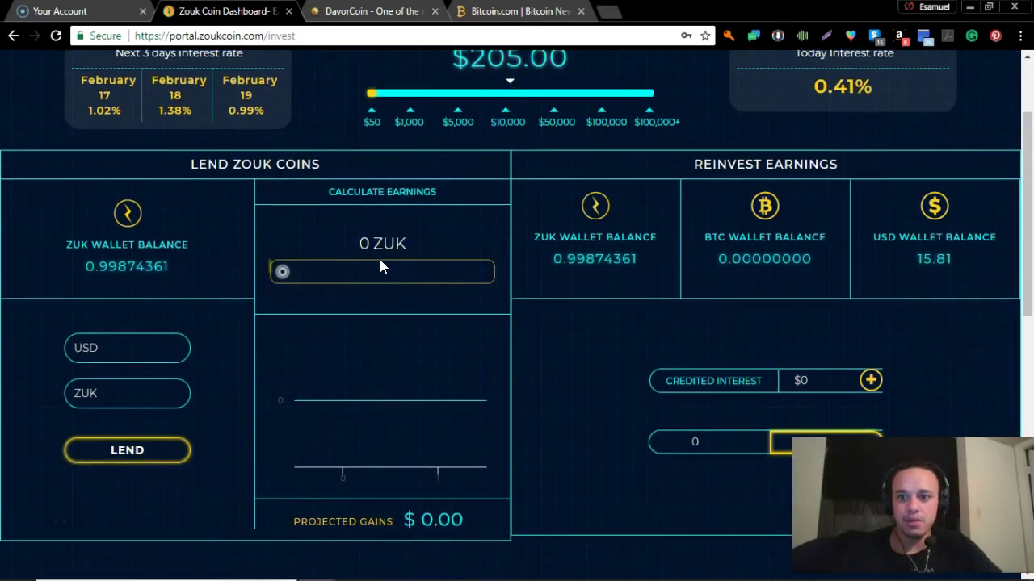
pyautogui.click(535, 266)
pyautogui.scroll(2, 541, 271)
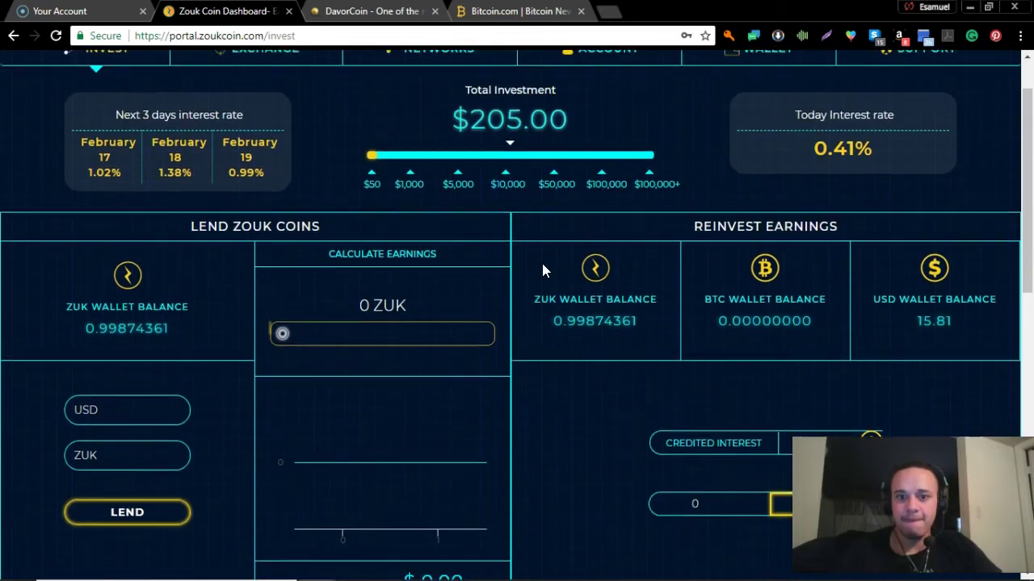
pyautogui.scroll(1, 543, 264)
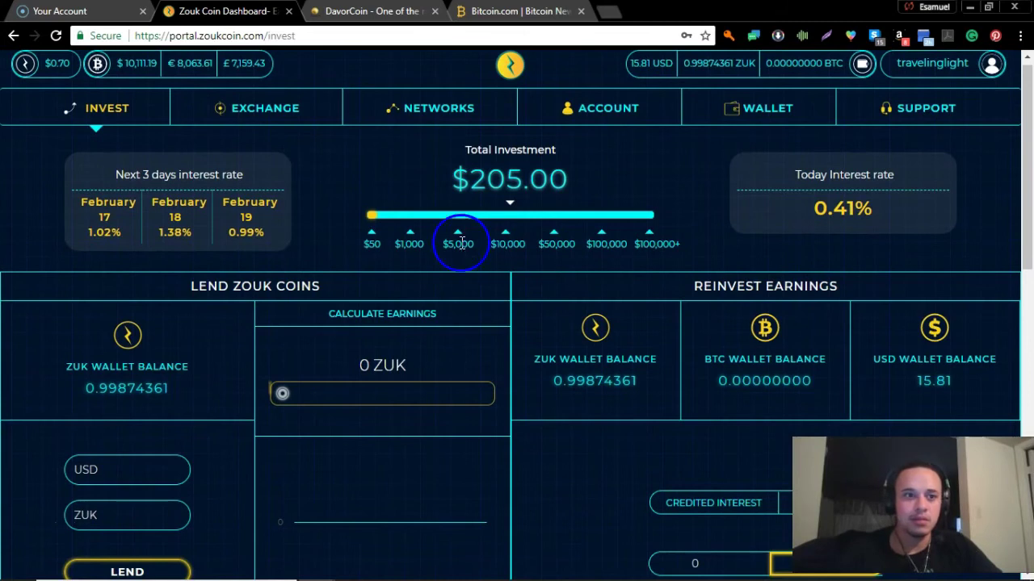
pyautogui.click(249, 116)
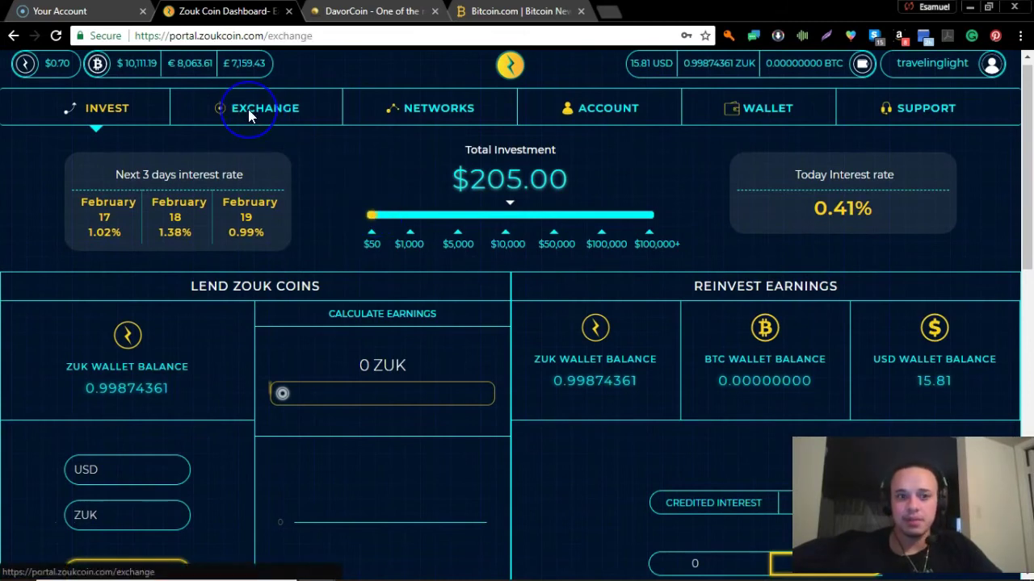
# Scroll the Exchange page's summary, Buy/Sell panels and order tables, then return to the ZUK chart
pyautogui.click(252, 119)
pyautogui.click(335, 208)
pyautogui.scroll(-4, 334, 207)
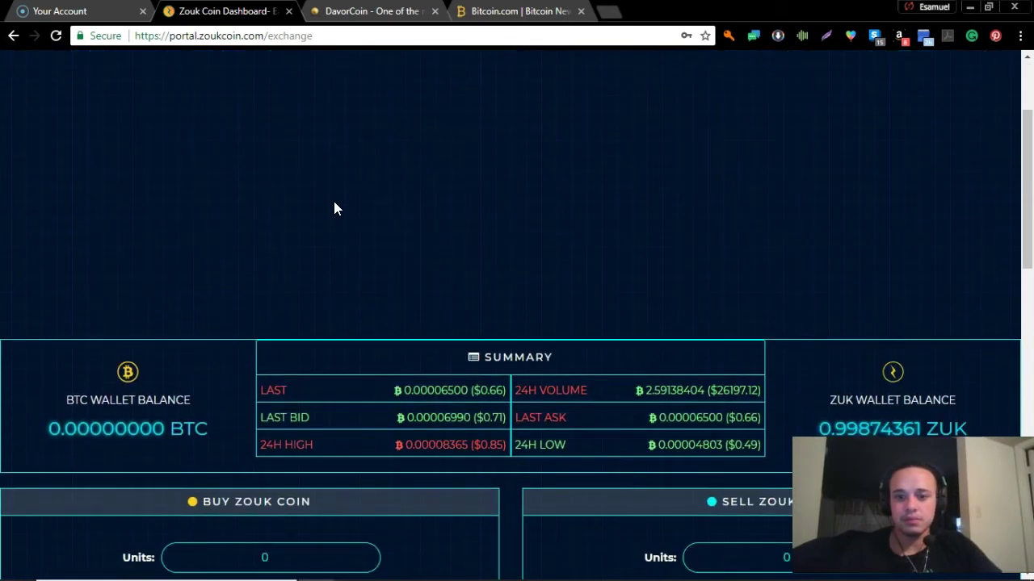
pyautogui.scroll(-1, 334, 202)
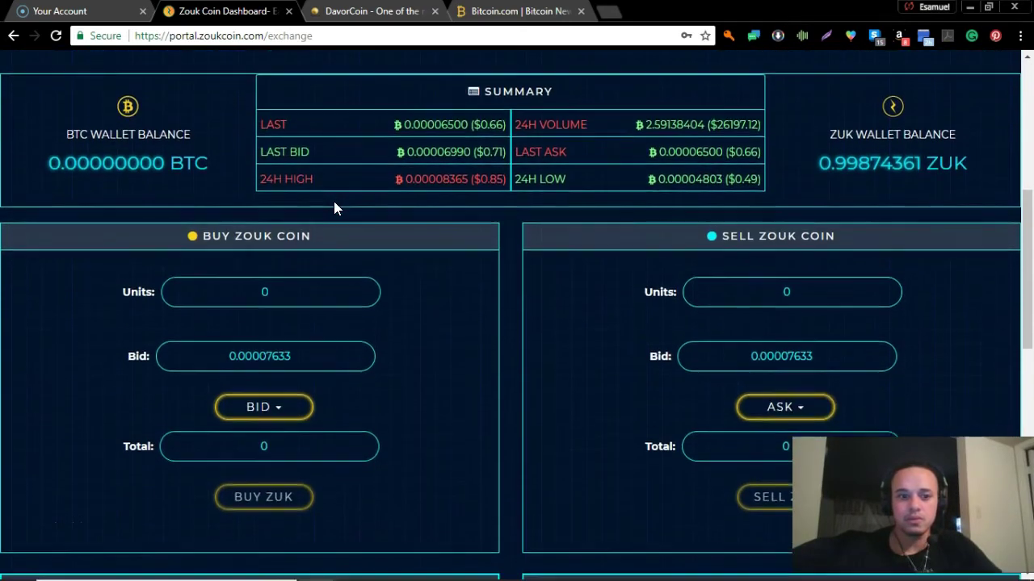
pyautogui.scroll(-4, 334, 201)
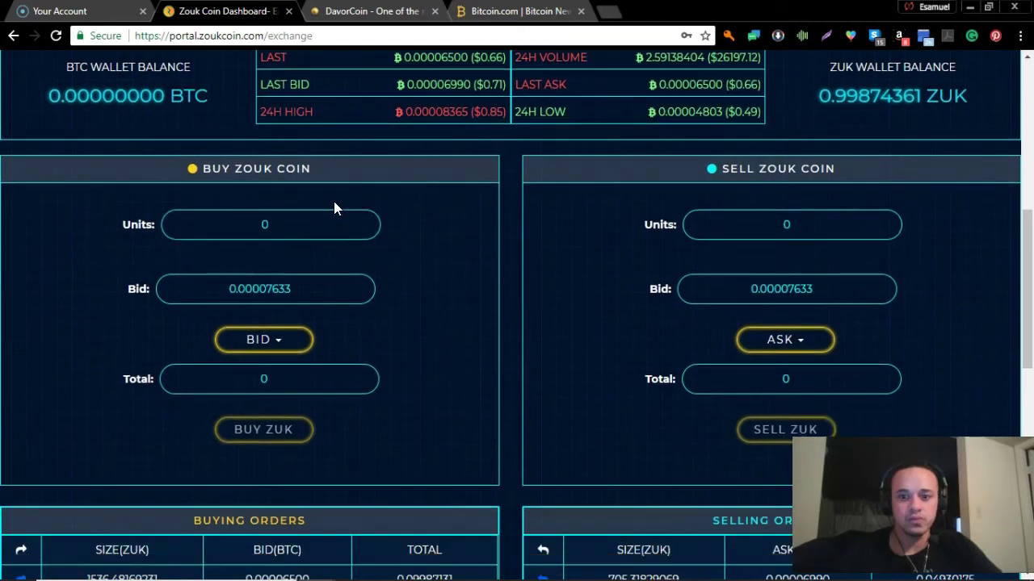
pyautogui.scroll(-1, 333, 202)
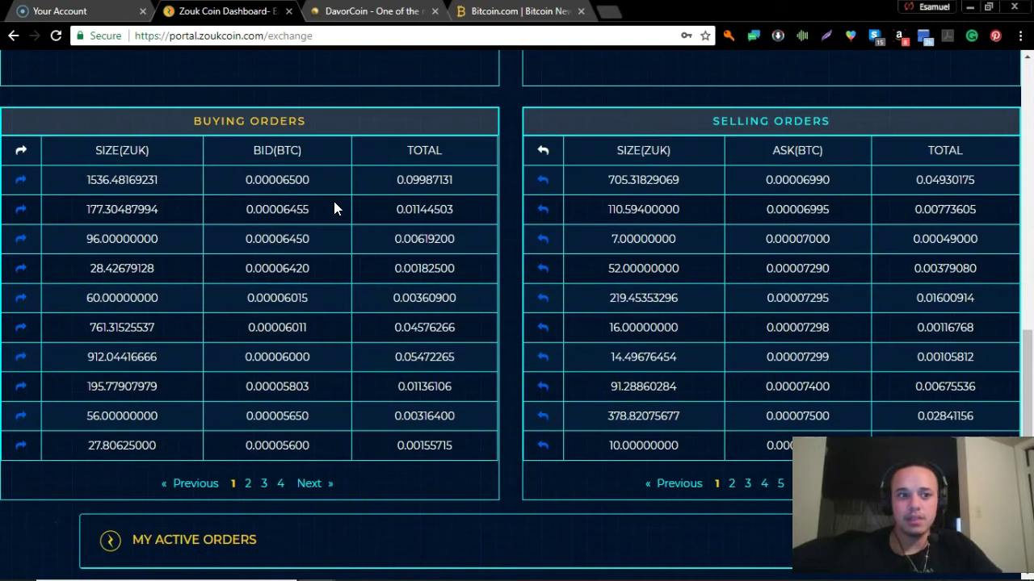
pyautogui.scroll(10, 334, 202)
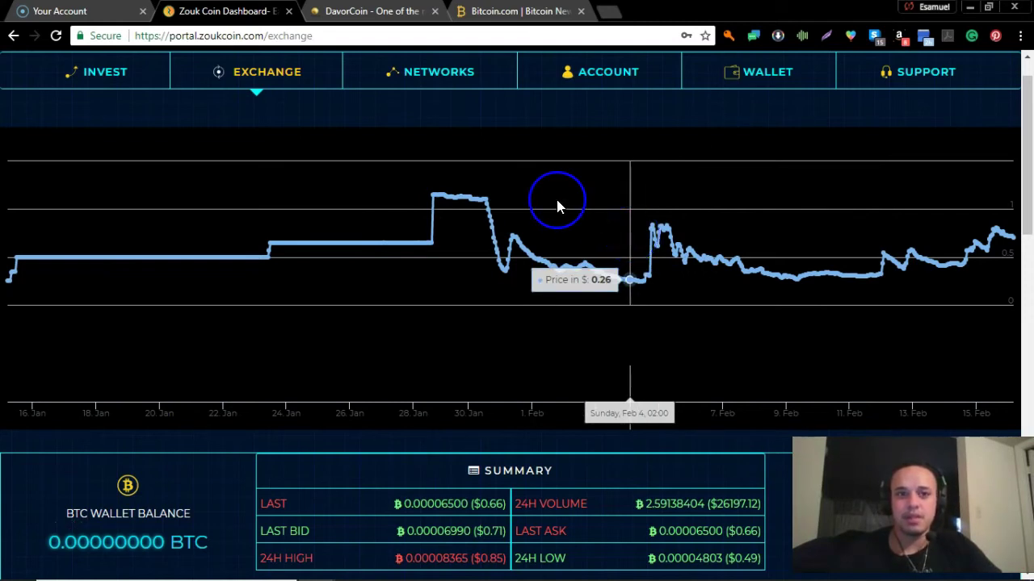
# Check the wallet balances page
pyautogui.click(734, 88)
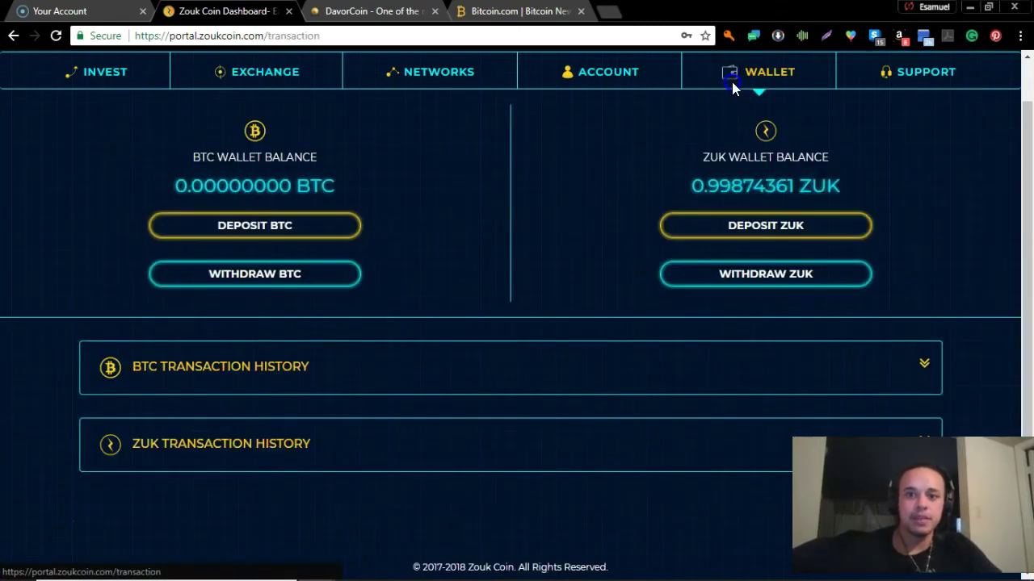
pyautogui.scroll(1, 650, 168)
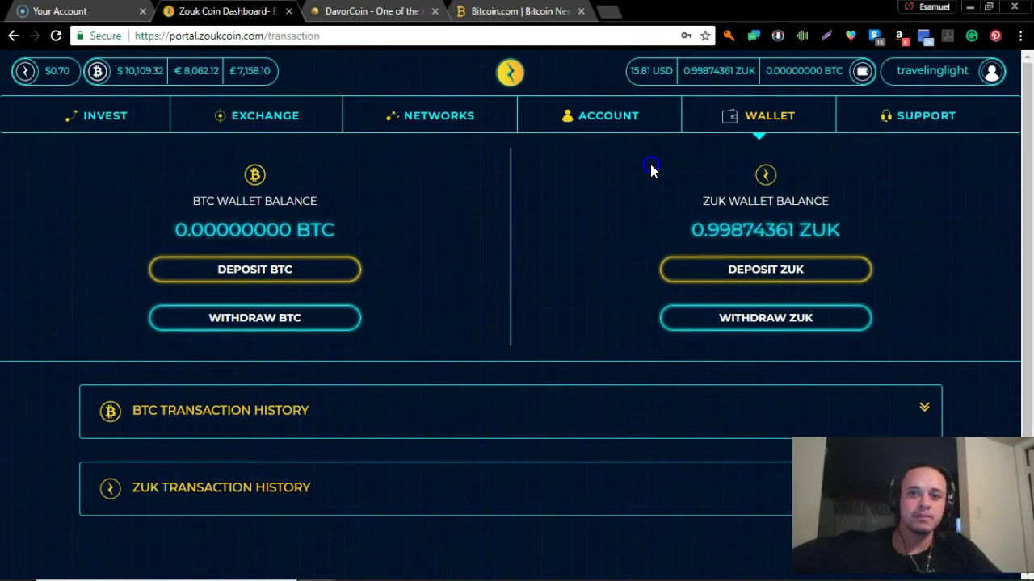
pyautogui.scroll(-1, 651, 168)
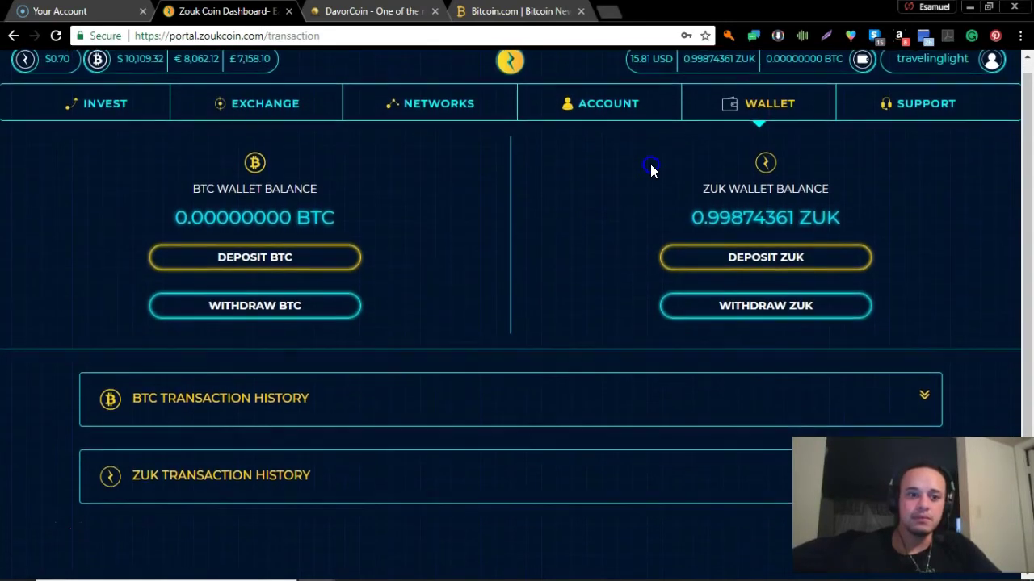
pyautogui.scroll(-1, 651, 168)
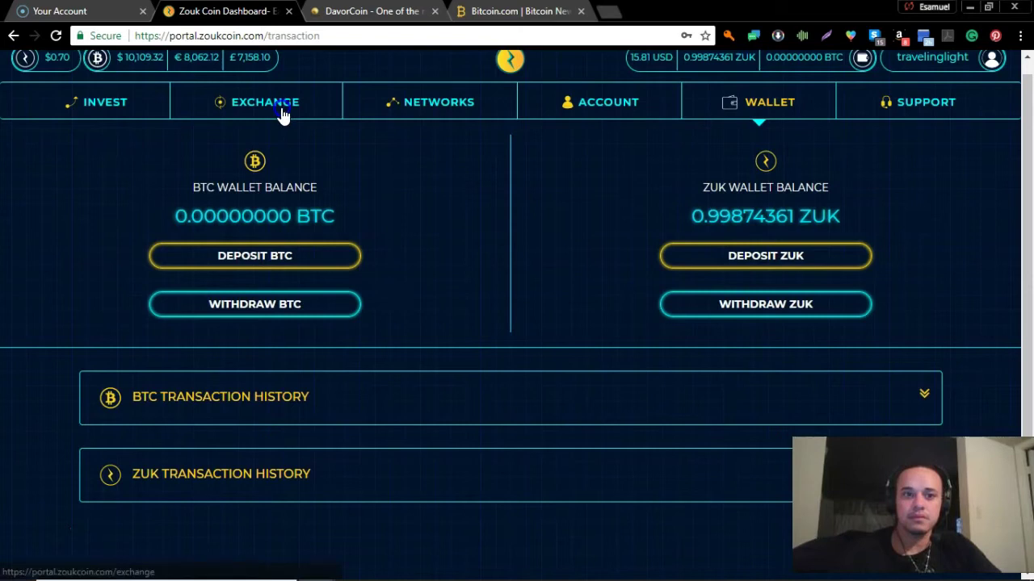
# Review the ZUK exchange order books, summary (24H volume 2.59138404 BTC) and price chart
pyautogui.click(282, 113)
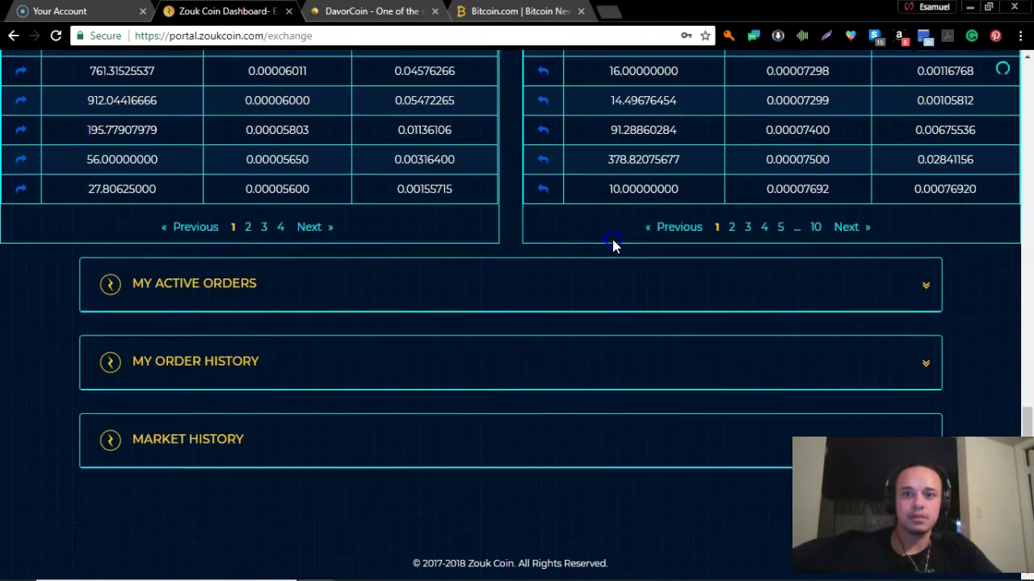
pyautogui.scroll(5, 612, 244)
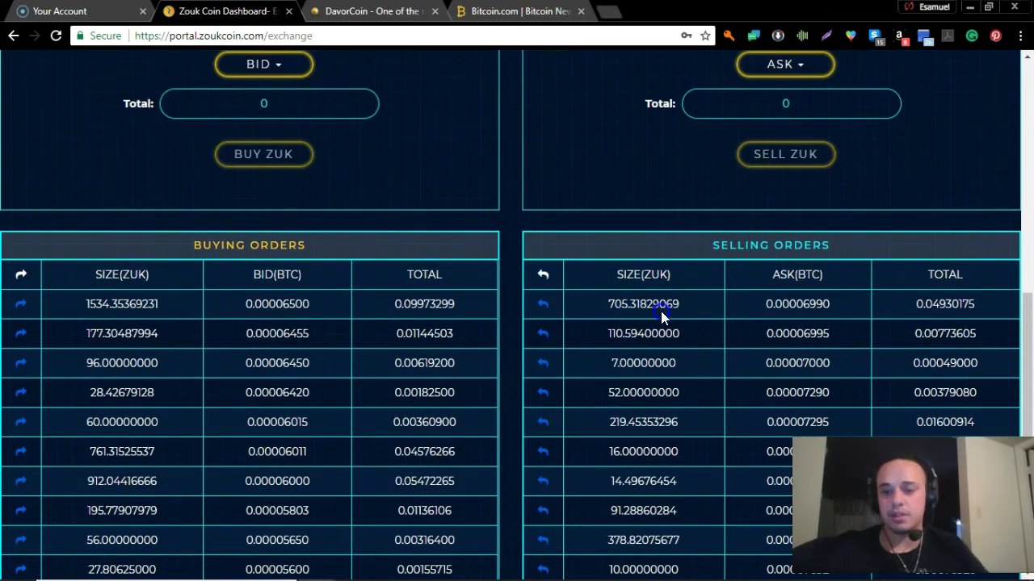
pyautogui.moveTo(825, 297)
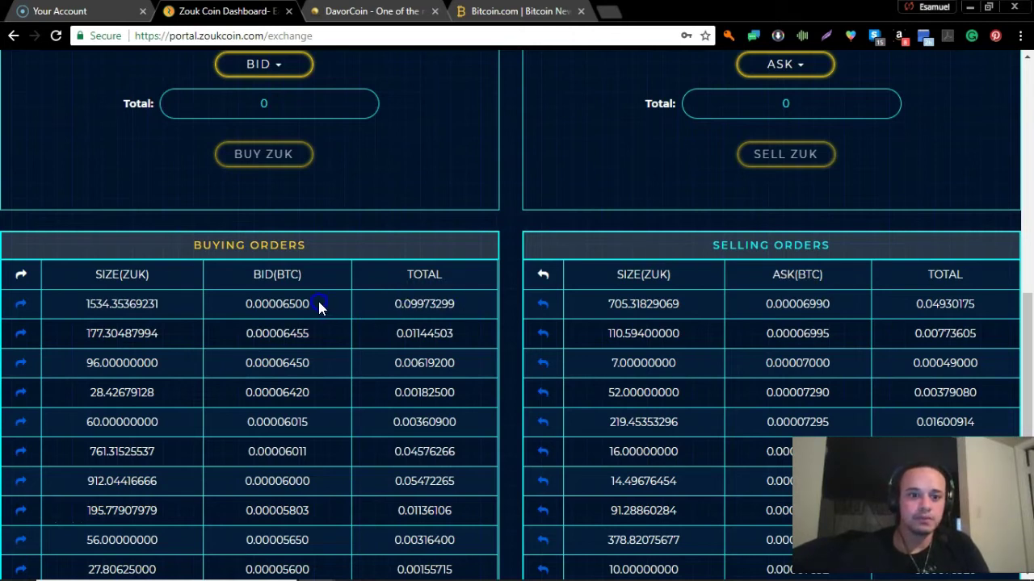
pyautogui.moveTo(303, 297)
pyautogui.moveTo(411, 302)
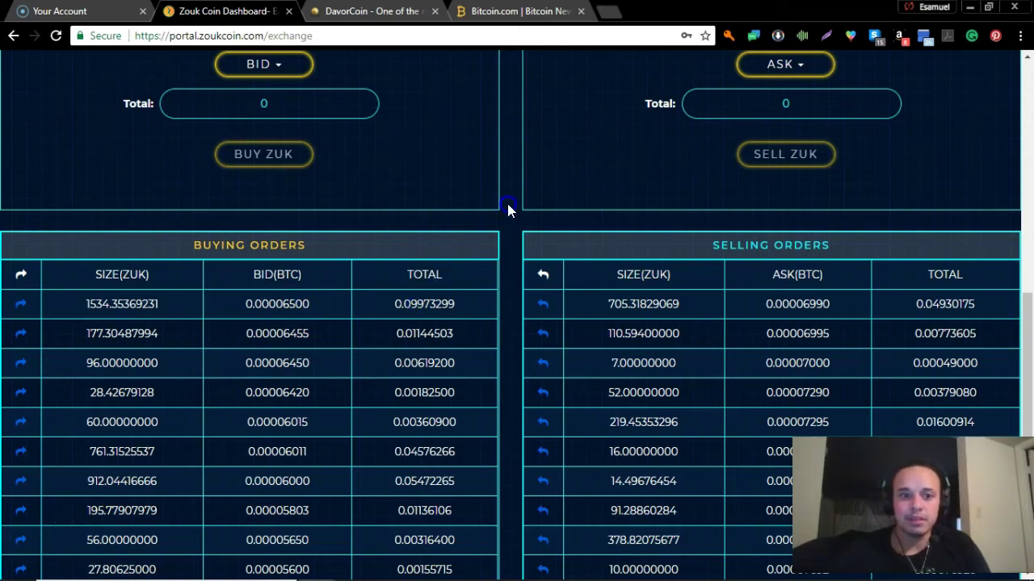
pyautogui.scroll(3, 508, 204)
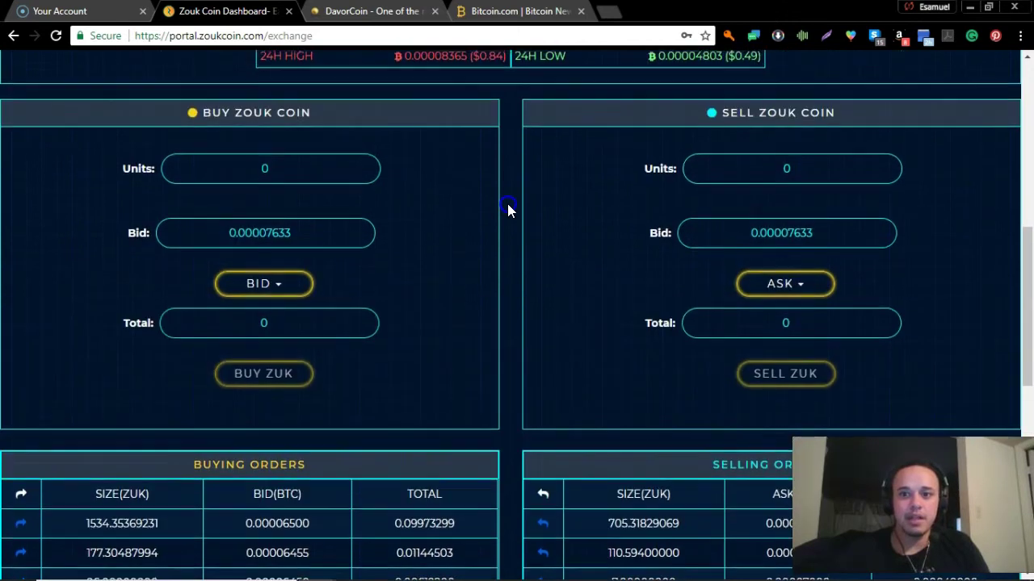
pyautogui.scroll(2, 508, 208)
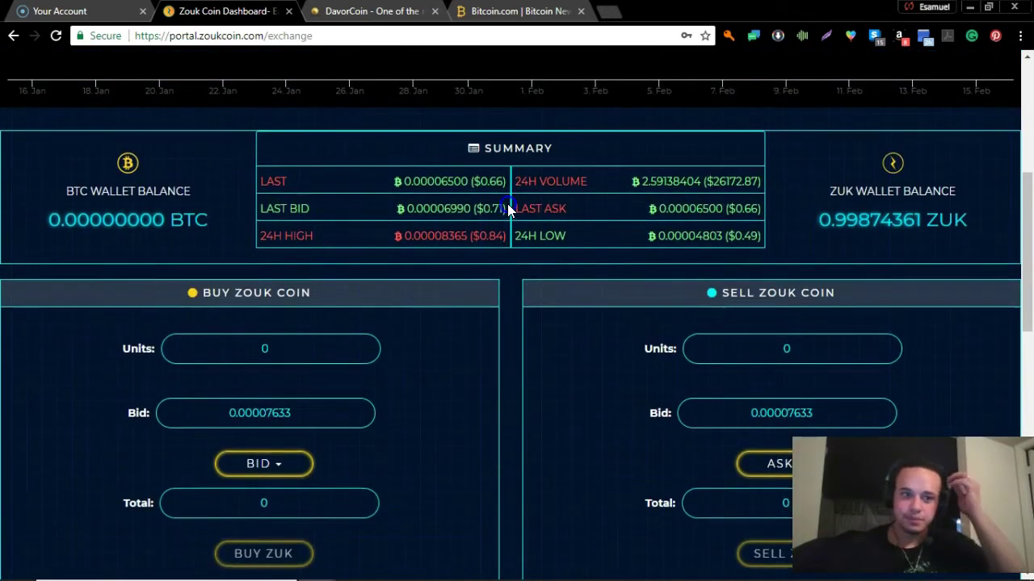
pyautogui.scroll(2, 507, 205)
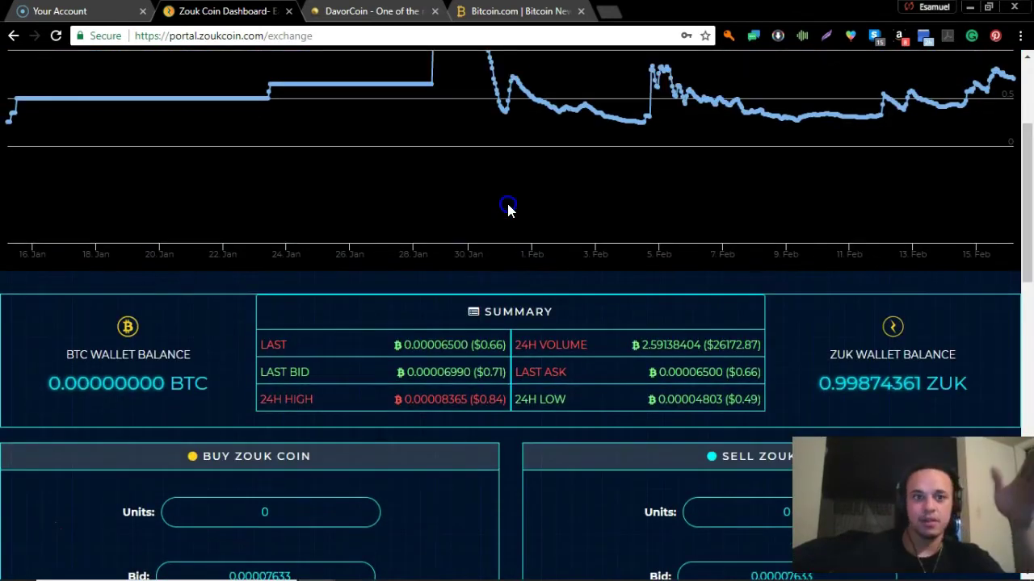
pyautogui.scroll(-3, 508, 209)
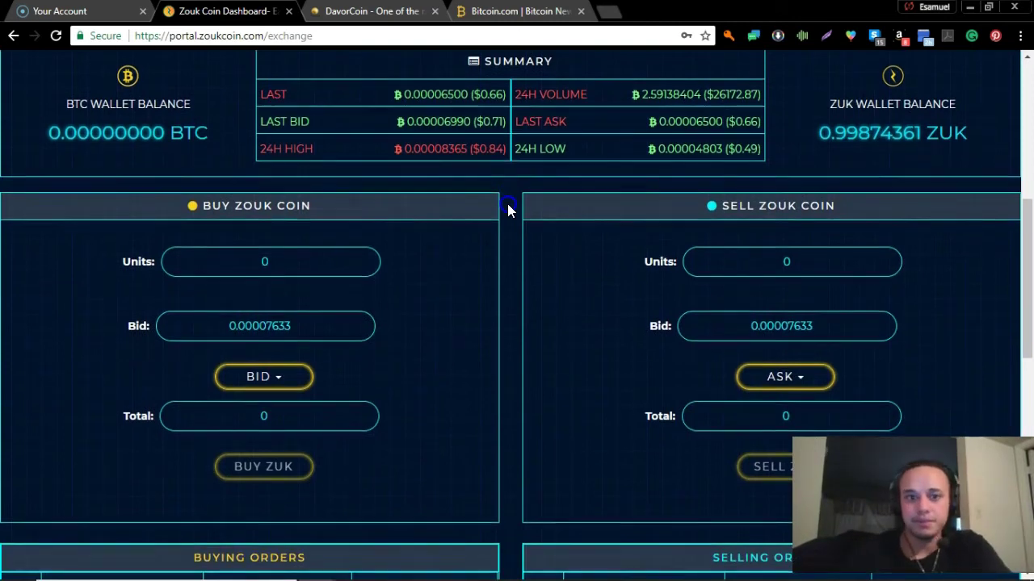
pyautogui.scroll(-3, 507, 208)
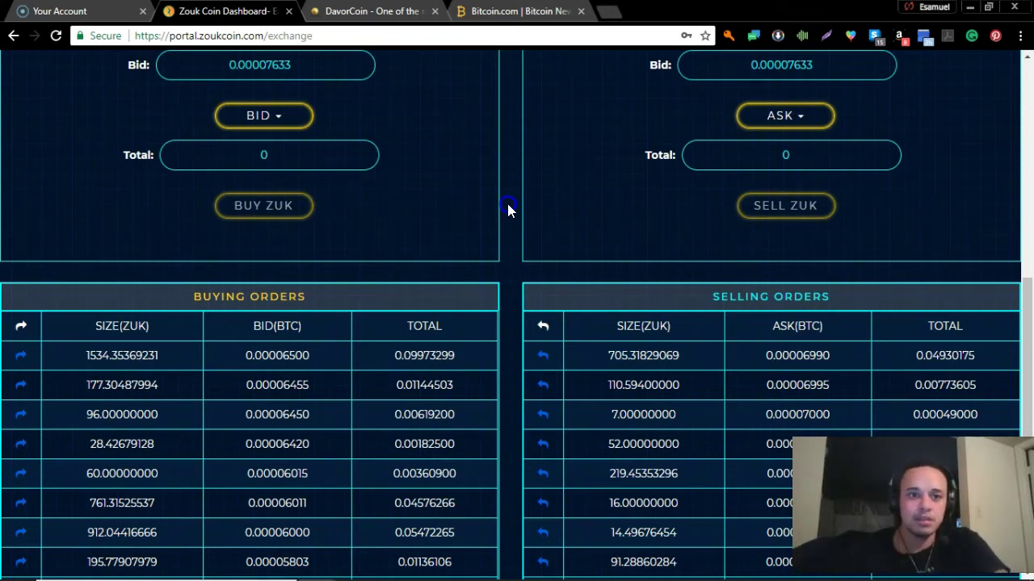
pyautogui.scroll(6, 508, 207)
pyautogui.scroll(2, 508, 207)
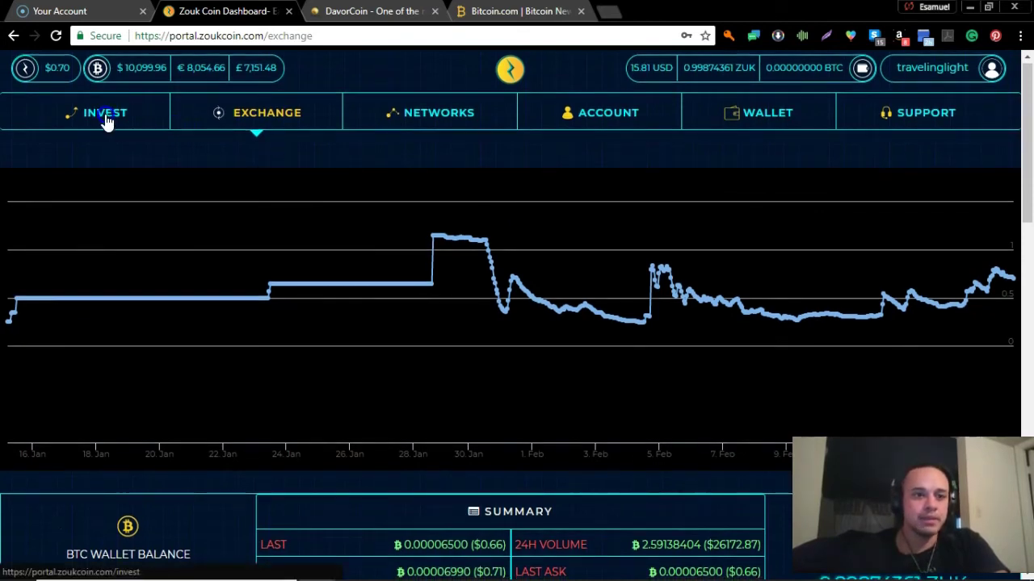
# Open the Invest page, expand Interest History's daily payments, then scroll back to the upcoming rates
pyautogui.click(105, 114)
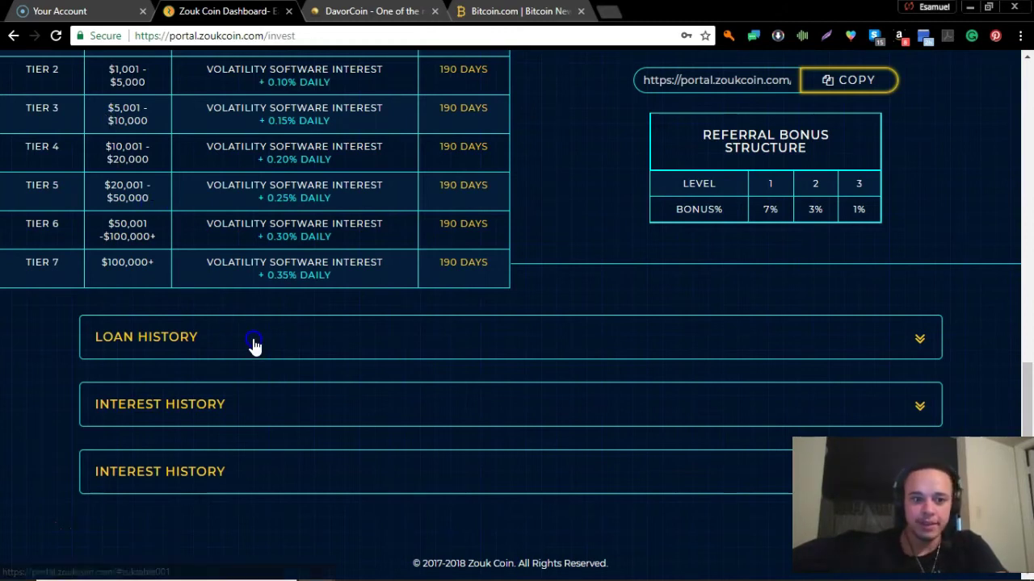
pyautogui.click(308, 402)
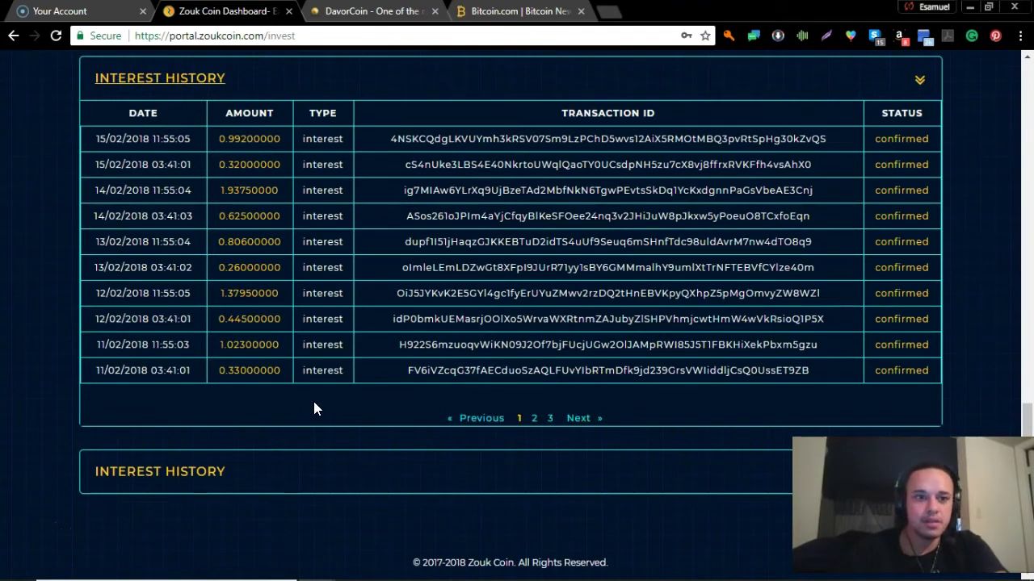
pyautogui.click(286, 194)
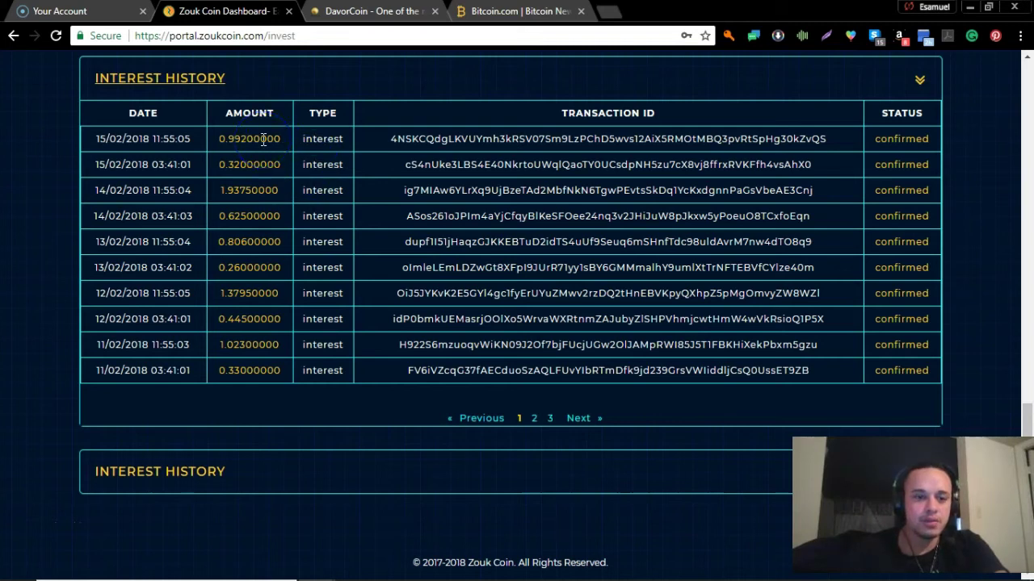
pyautogui.scroll(1, 262, 139)
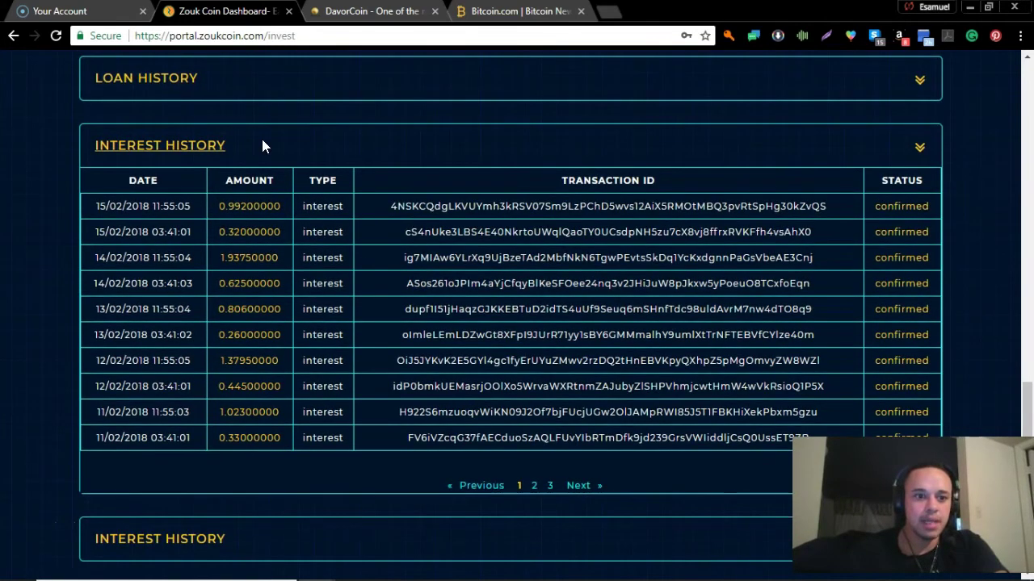
pyautogui.scroll(3, 262, 143)
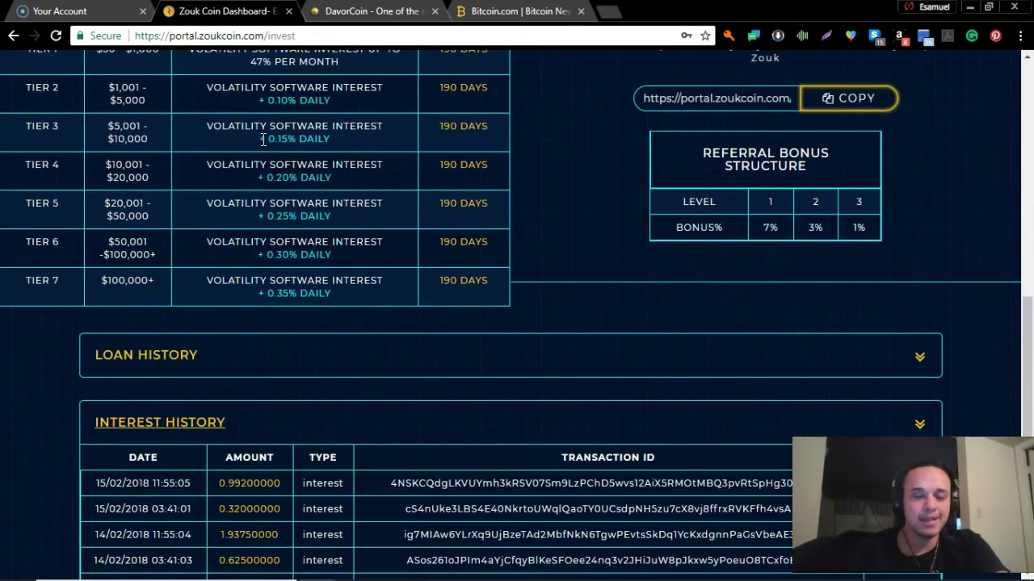
pyautogui.scroll(8, 262, 138)
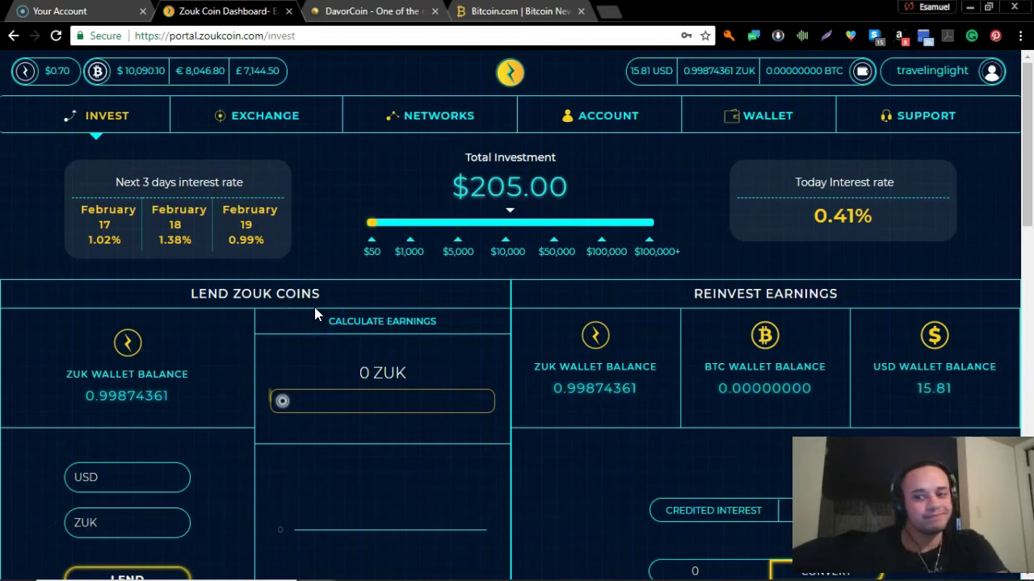
pyautogui.scroll(-3, 617, 299)
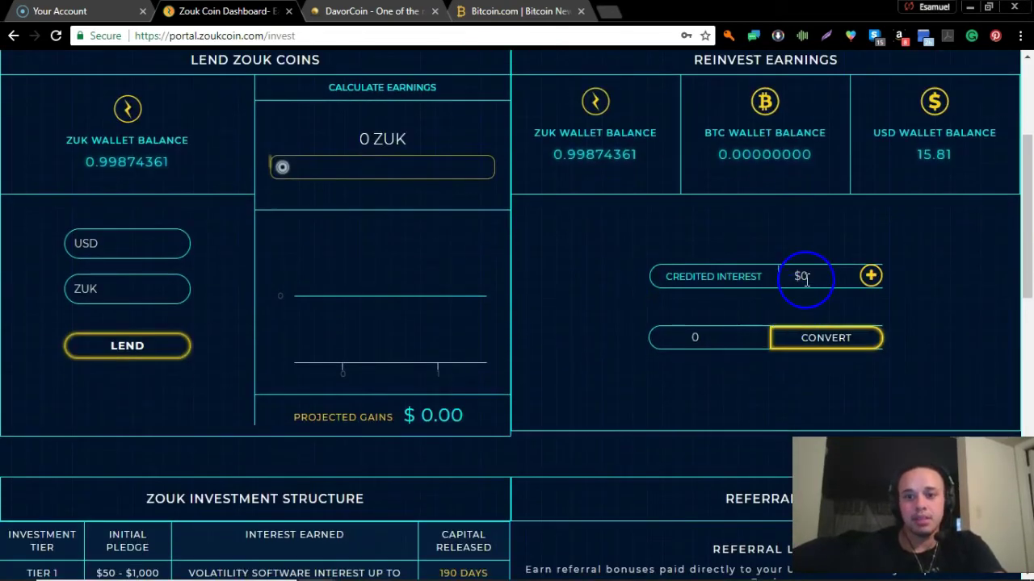
pyautogui.scroll(3, 803, 271)
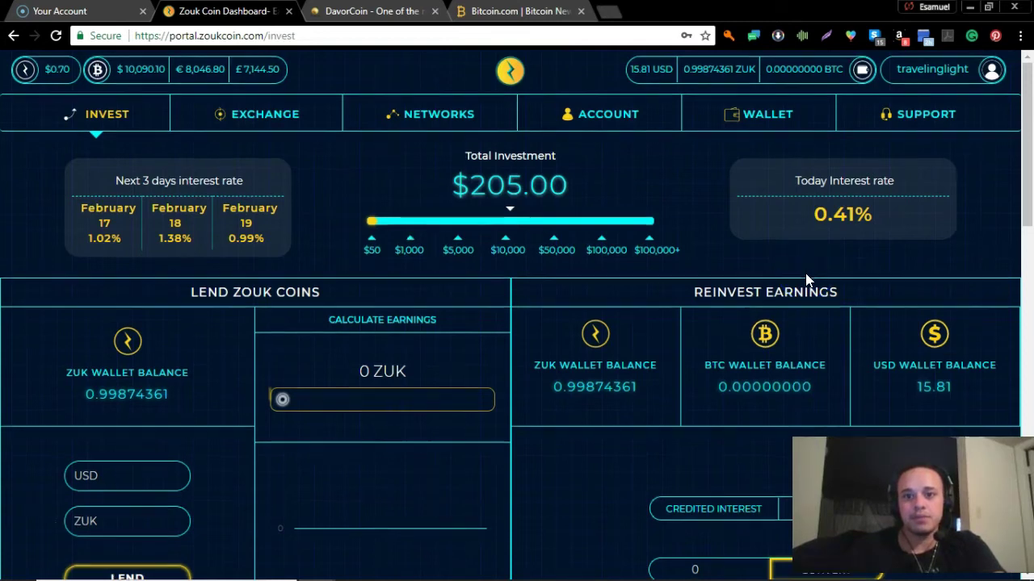
pyautogui.scroll(-2, 805, 273)
pyautogui.scroll(2, 805, 273)
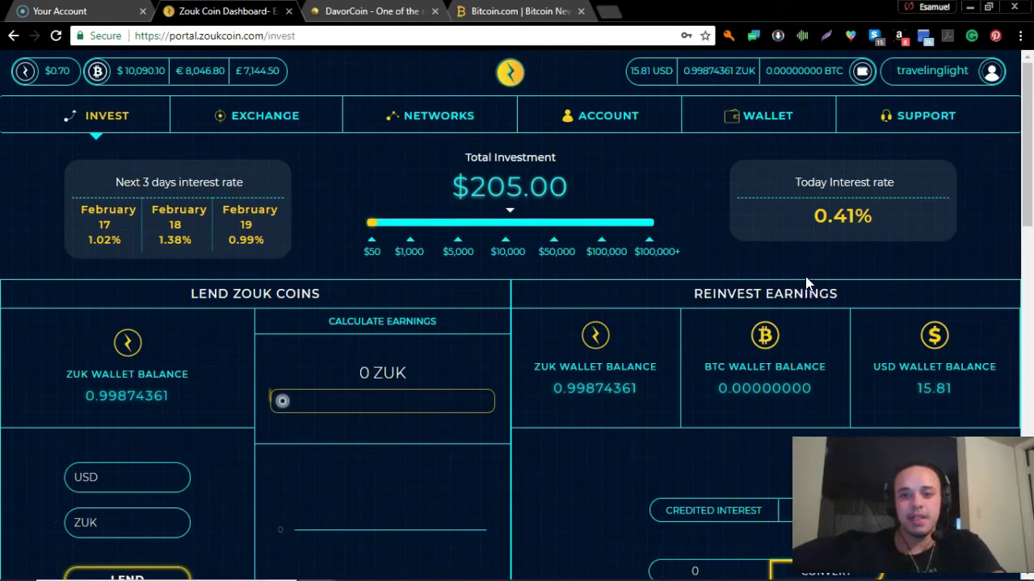
pyautogui.scroll(-1, 812, 381)
pyautogui.scroll(-3, 812, 381)
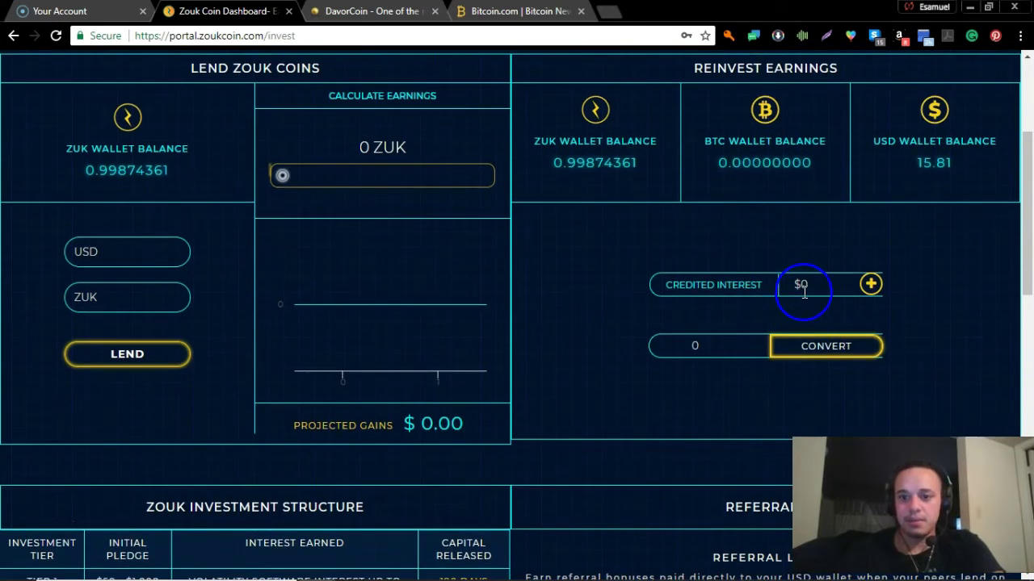
pyautogui.scroll(4, 764, 238)
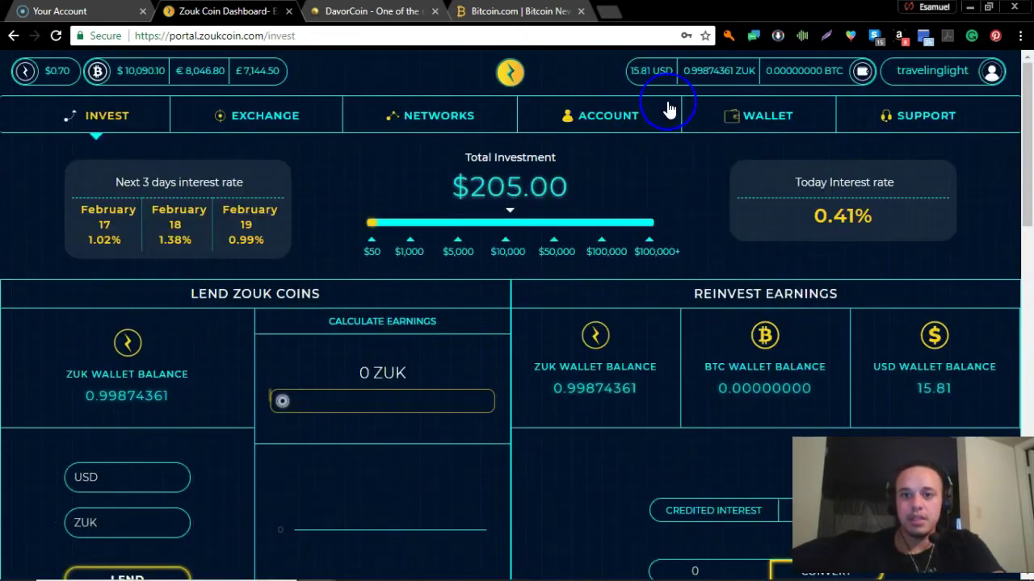
pyautogui.scroll(-5, 675, 308)
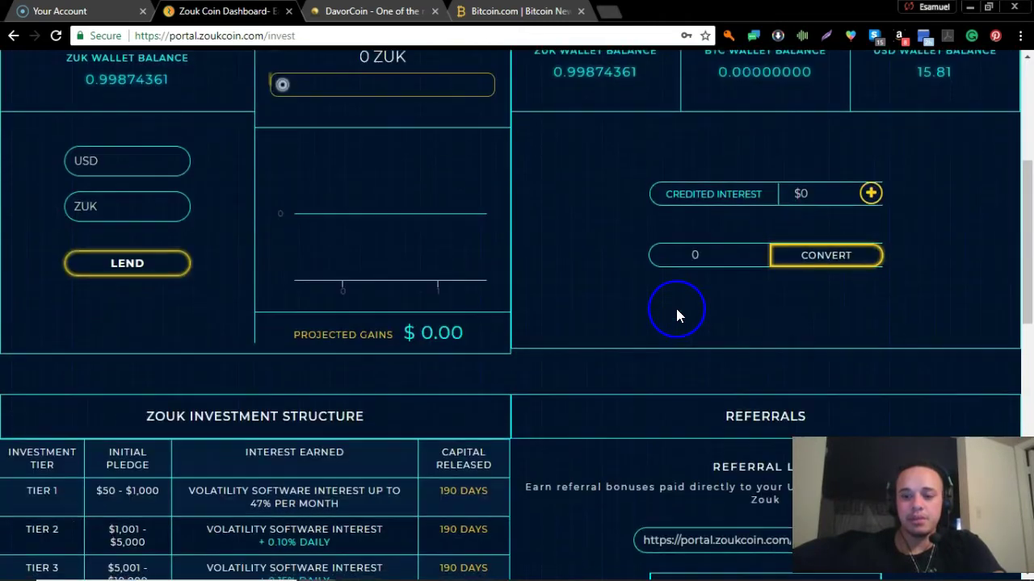
# Convert $15.00 of USD into 3 ZUK and confirm the transfer, leaving 0.81 USD
pyautogui.click(807, 191)
pyautogui.write('15')
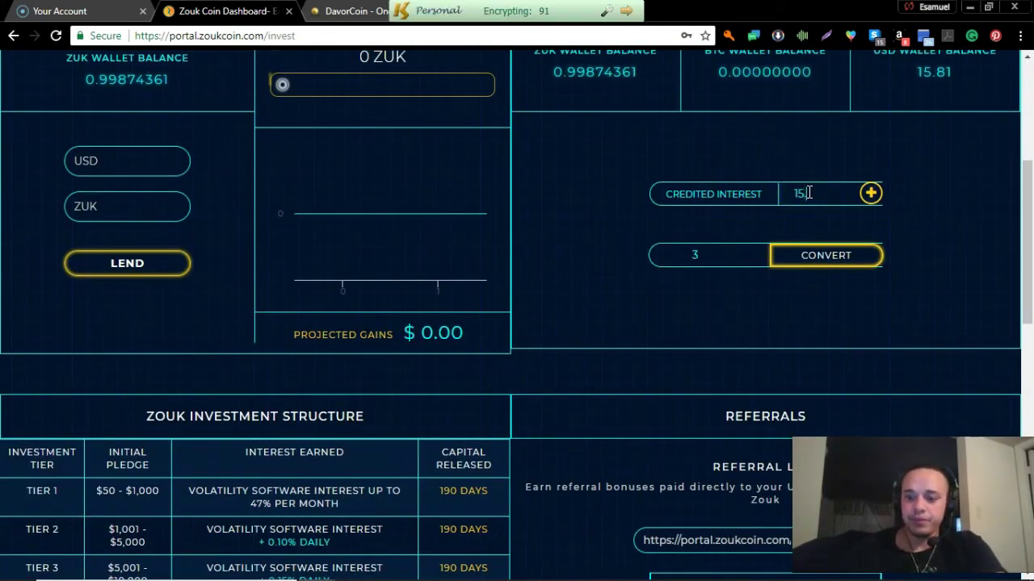
pyautogui.write('.81')
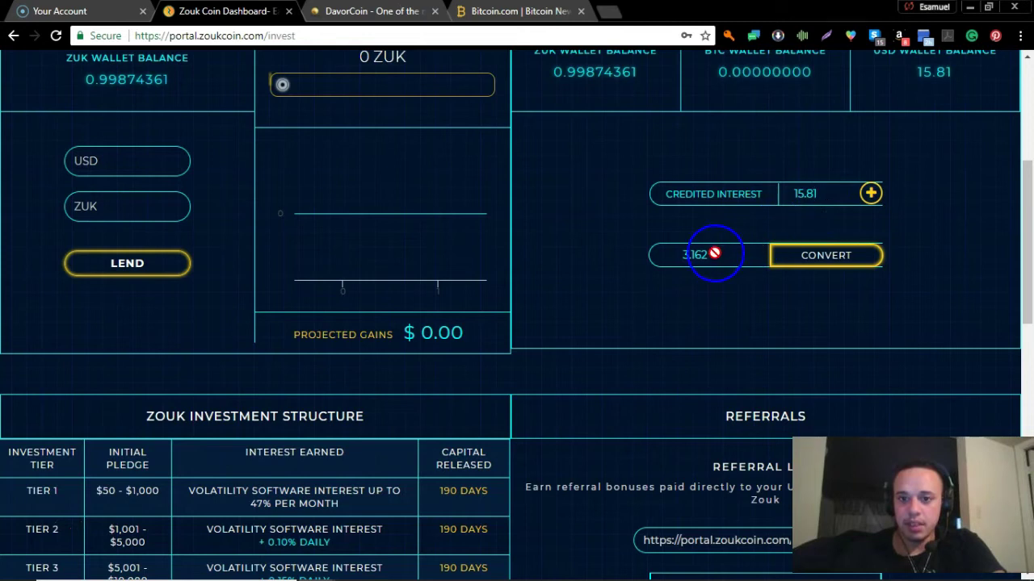
pyautogui.click(840, 255)
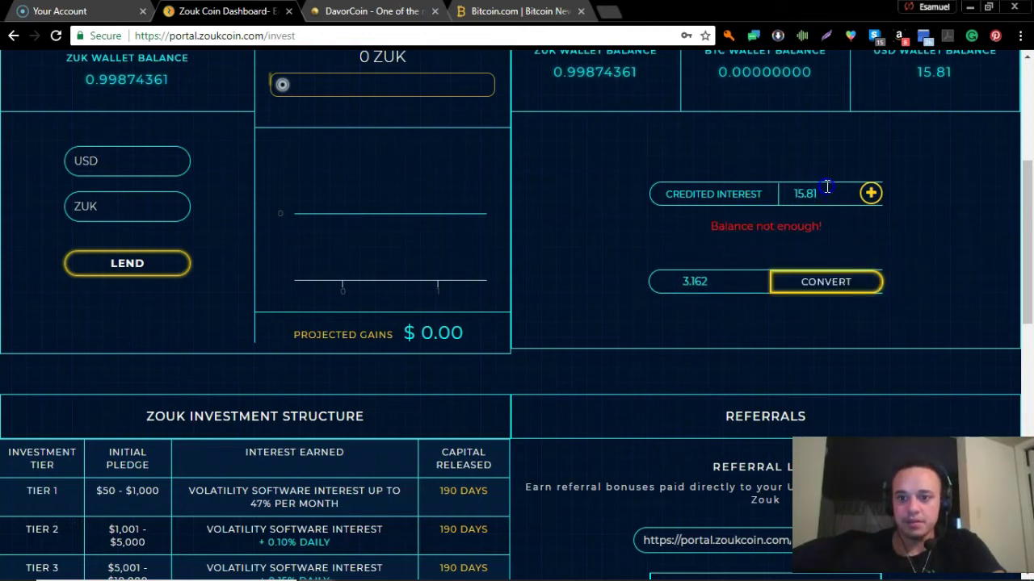
pyautogui.press('BackSpace')
pyautogui.press('BackSpace')
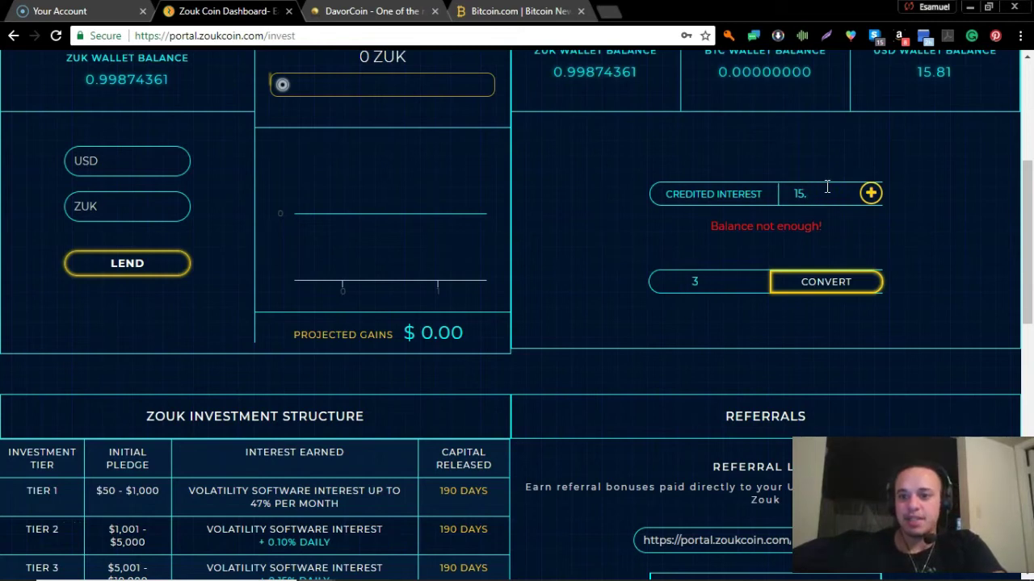
pyautogui.write('0')
pyautogui.click(856, 287)
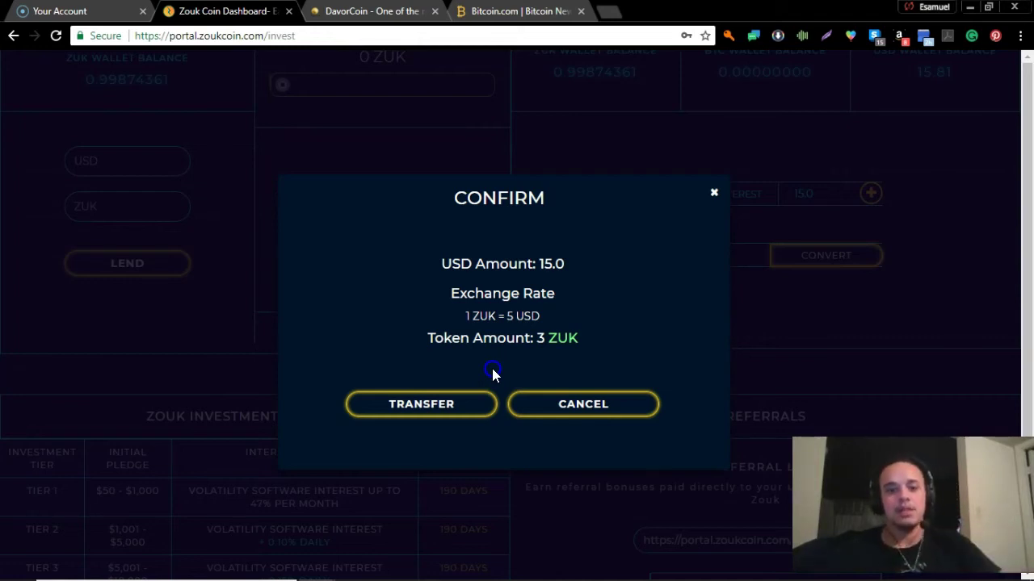
pyautogui.click(433, 405)
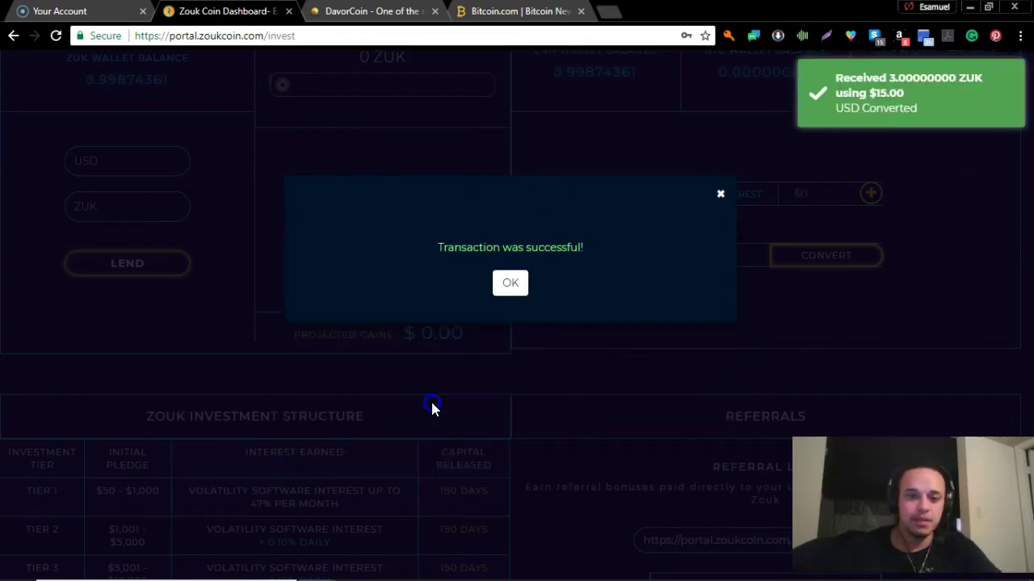
pyautogui.click(514, 284)
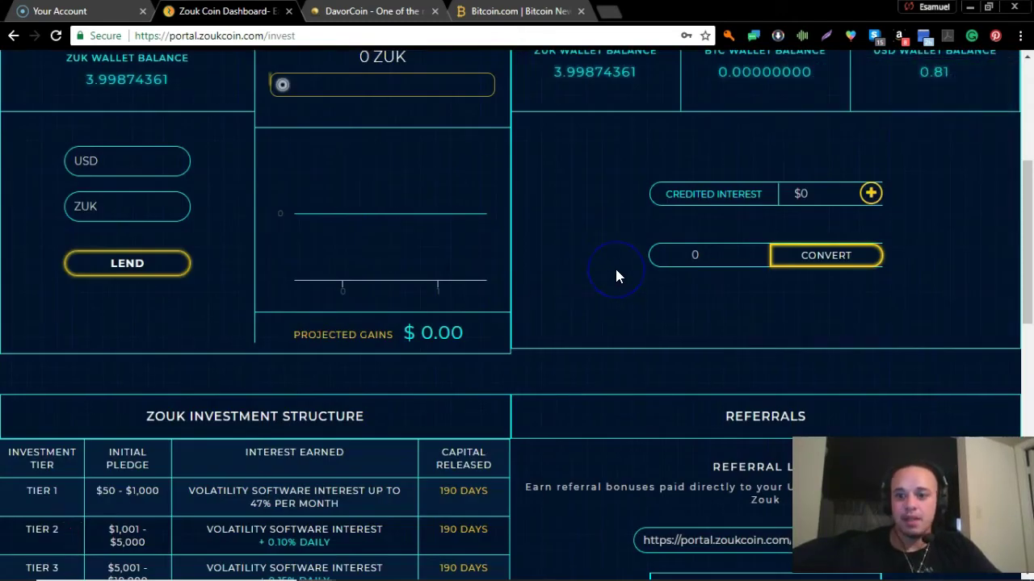
pyautogui.scroll(3, 616, 273)
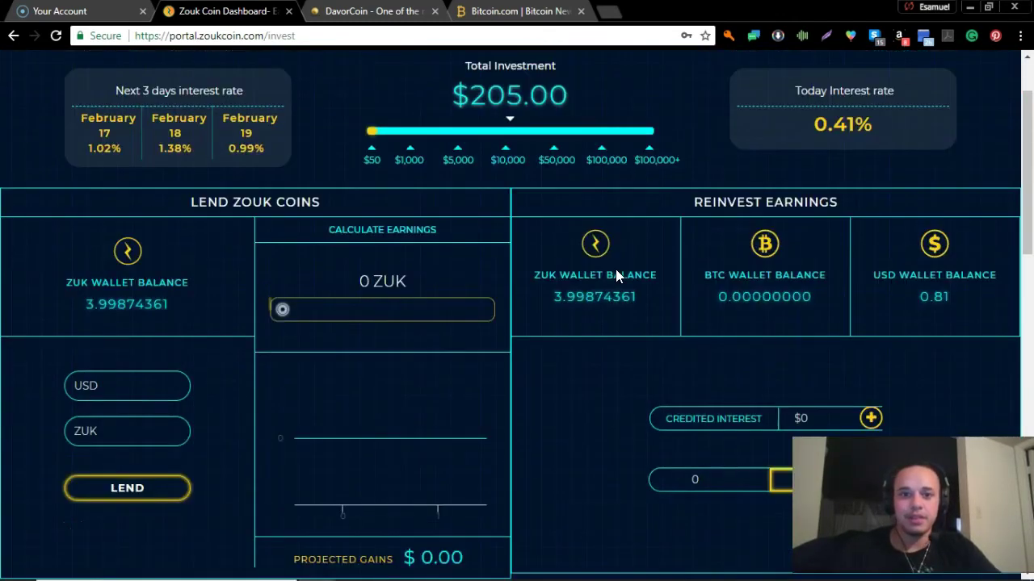
pyautogui.scroll(2, 616, 275)
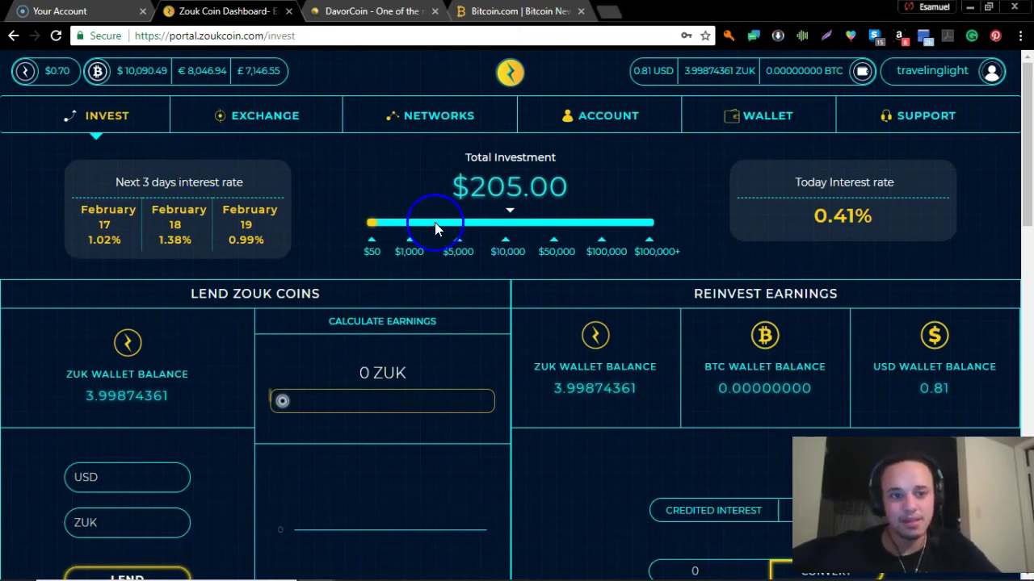
pyautogui.scroll(-4, 437, 230)
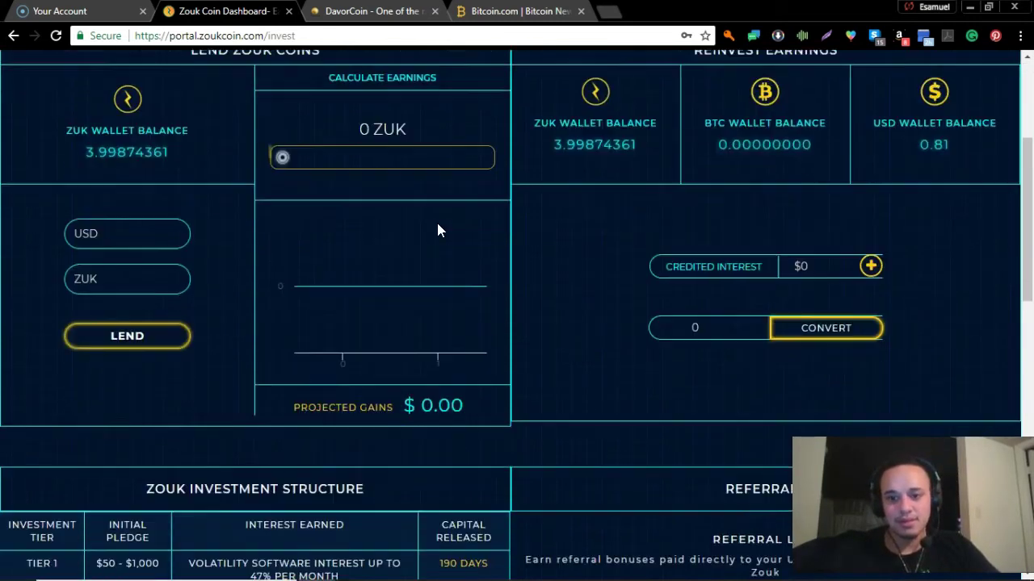
pyautogui.scroll(4, 437, 230)
pyautogui.scroll(1, 437, 230)
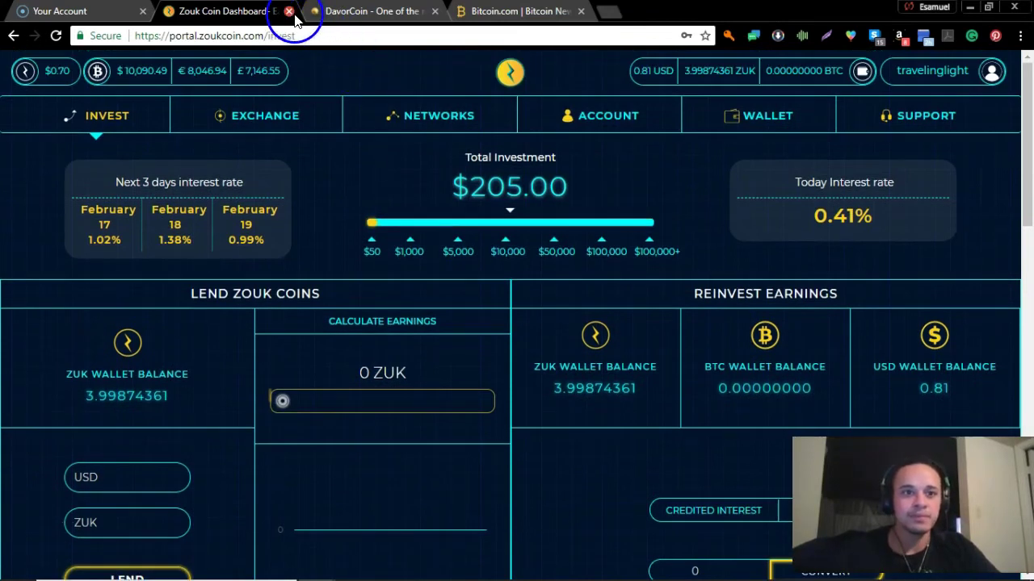
pyautogui.click(56, 35)
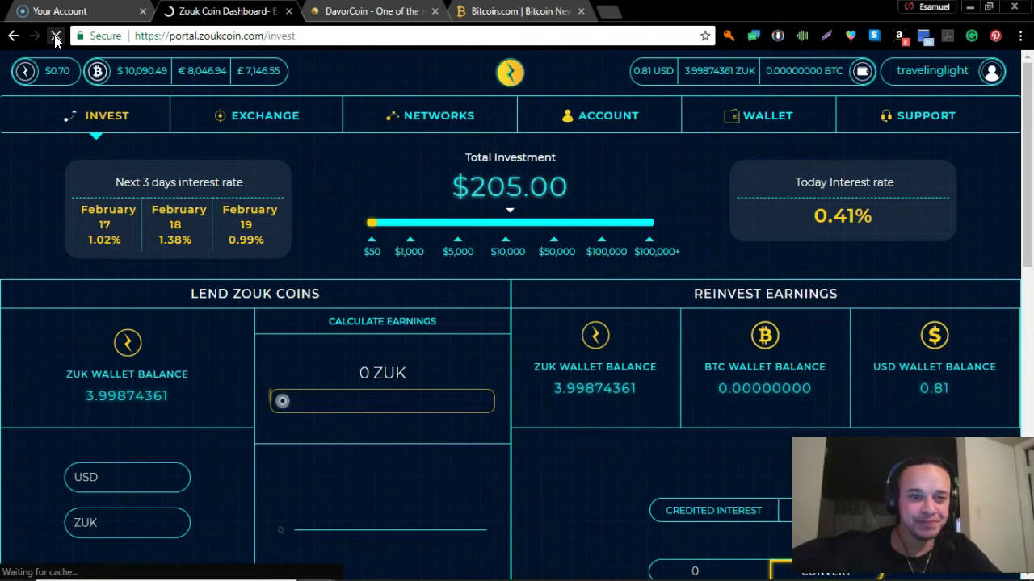
pyautogui.click(54, 37)
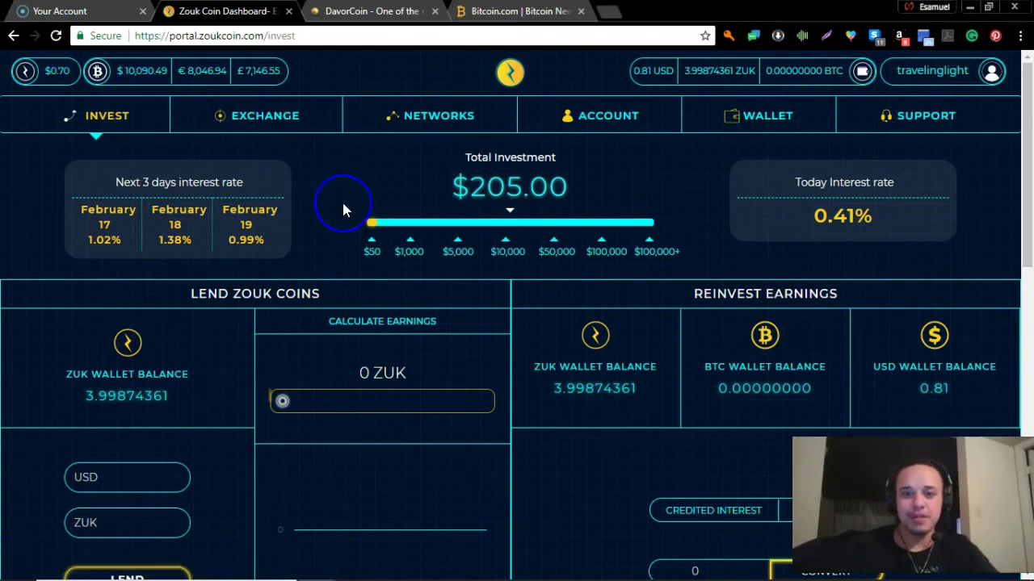
pyautogui.click(321, 112)
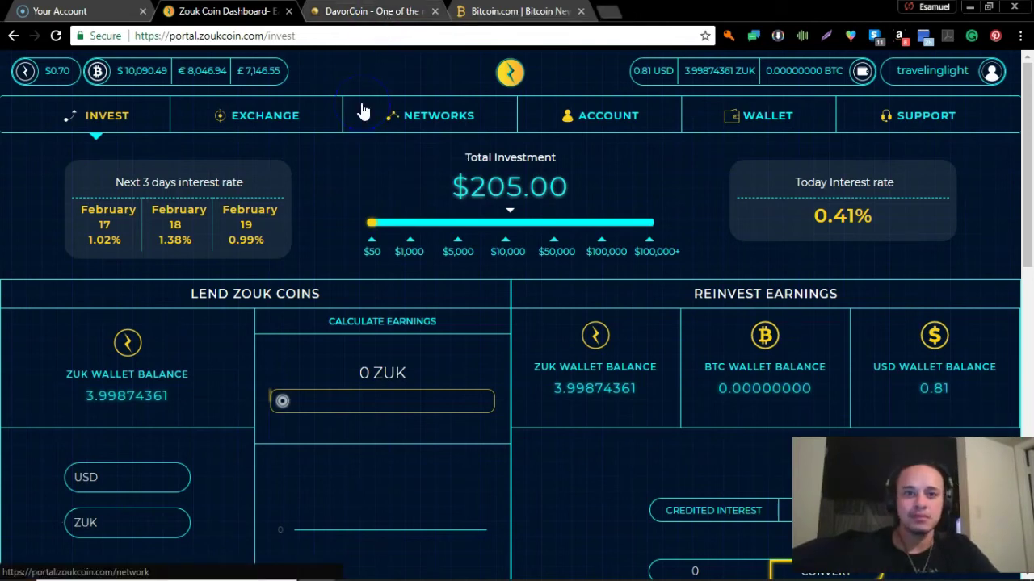
# Sign in to DavorCoin with the 2FA code, reaching the dashboard with 2.38926569 DAV and $13.80 interests
pyautogui.click(378, 20)
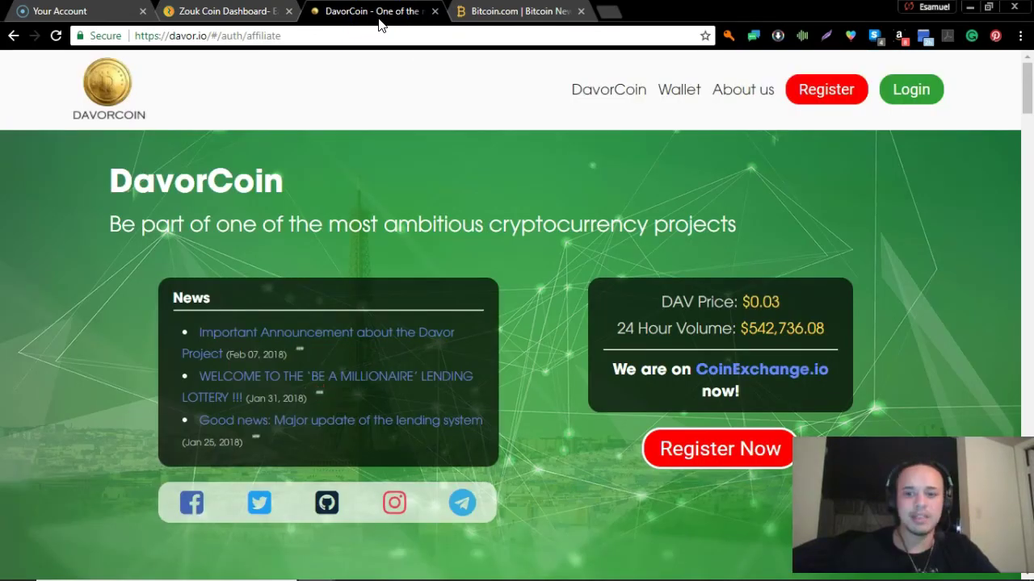
pyautogui.click(903, 92)
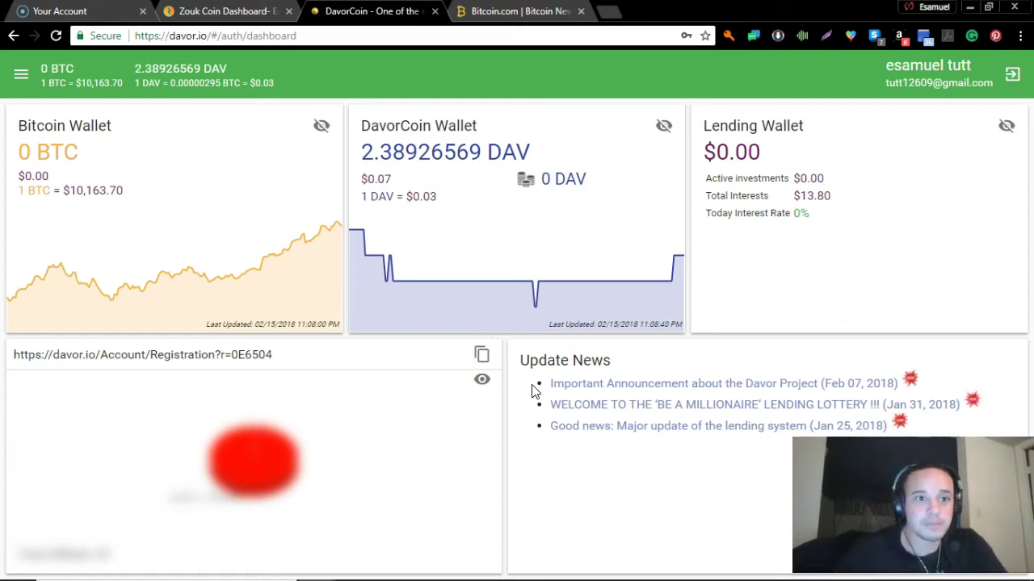
pyautogui.click(413, 345)
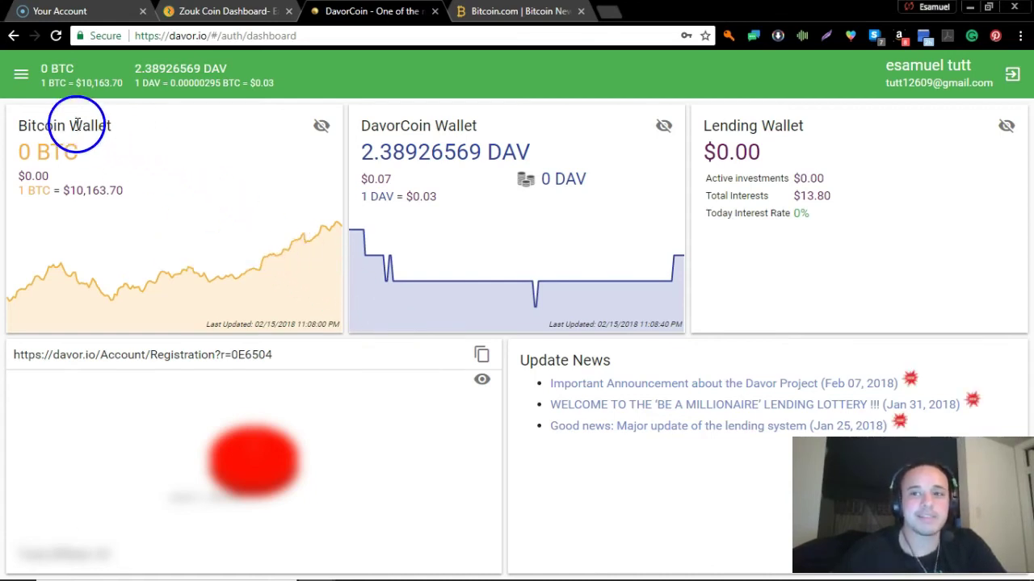
pyautogui.click(18, 75)
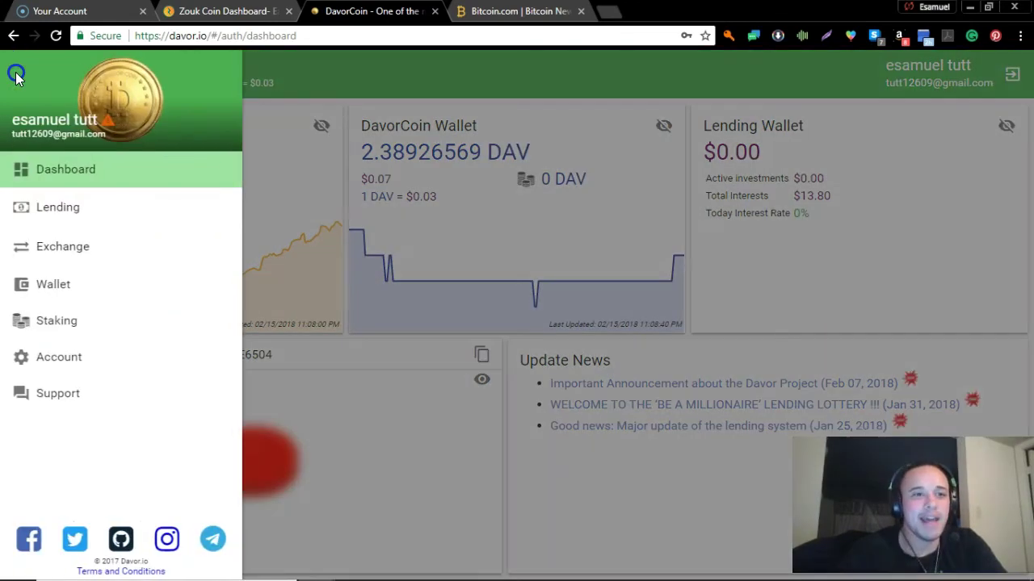
# View the stopped $24 lending package, then the DAV Exchange page, then the Wallet history
pyautogui.click(125, 213)
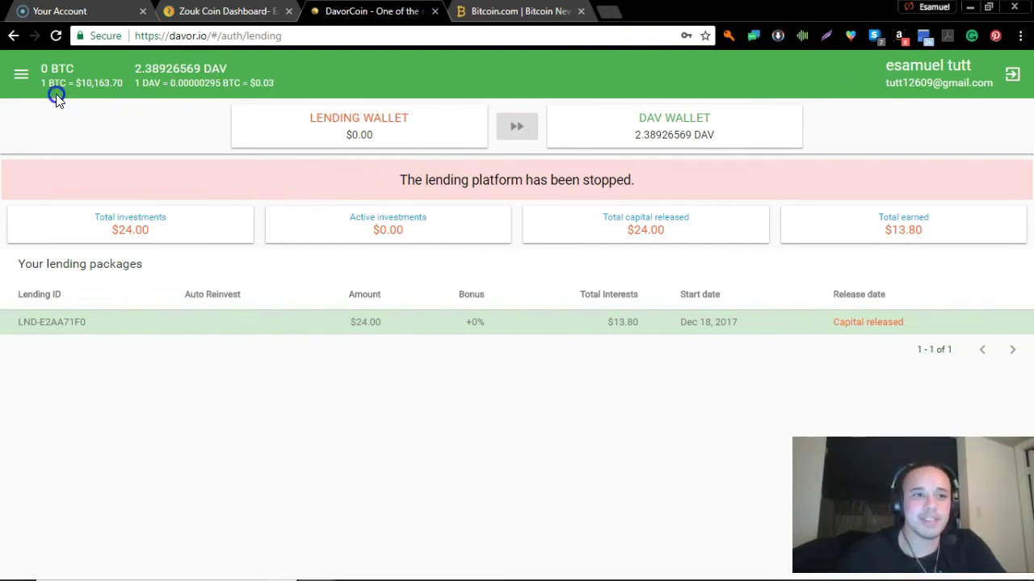
pyautogui.click(21, 78)
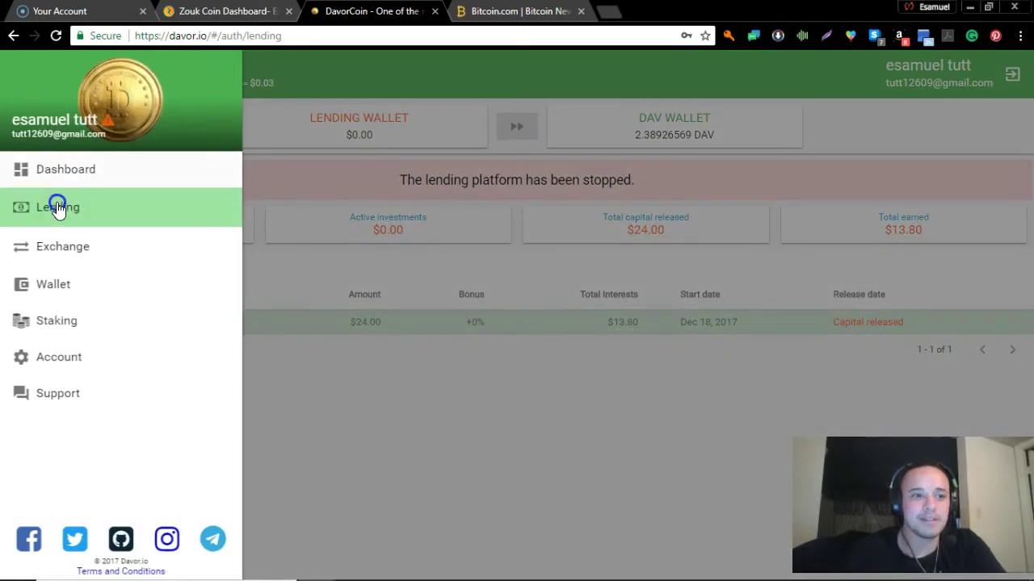
pyautogui.click(73, 245)
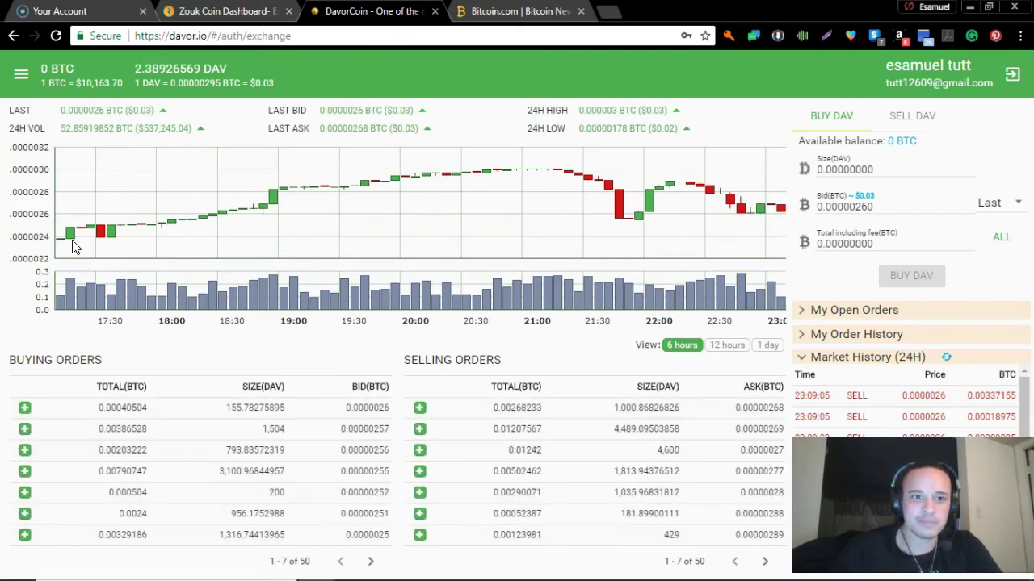
pyautogui.click(18, 87)
pyautogui.click(48, 284)
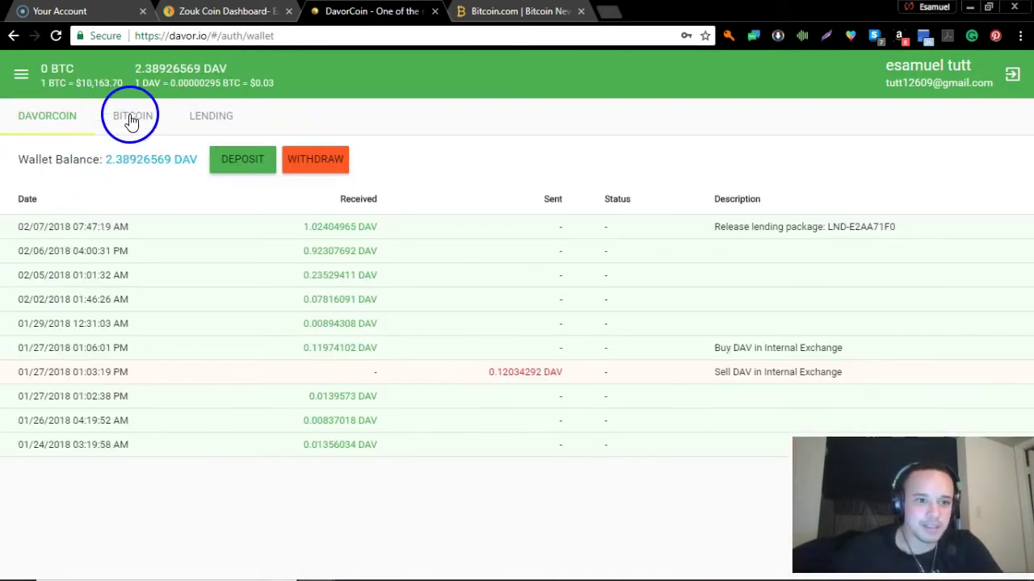
# View the Bitcoin and Lending wallet histories, showing $0.00 balance and $24.00 package profits
pyautogui.click(132, 120)
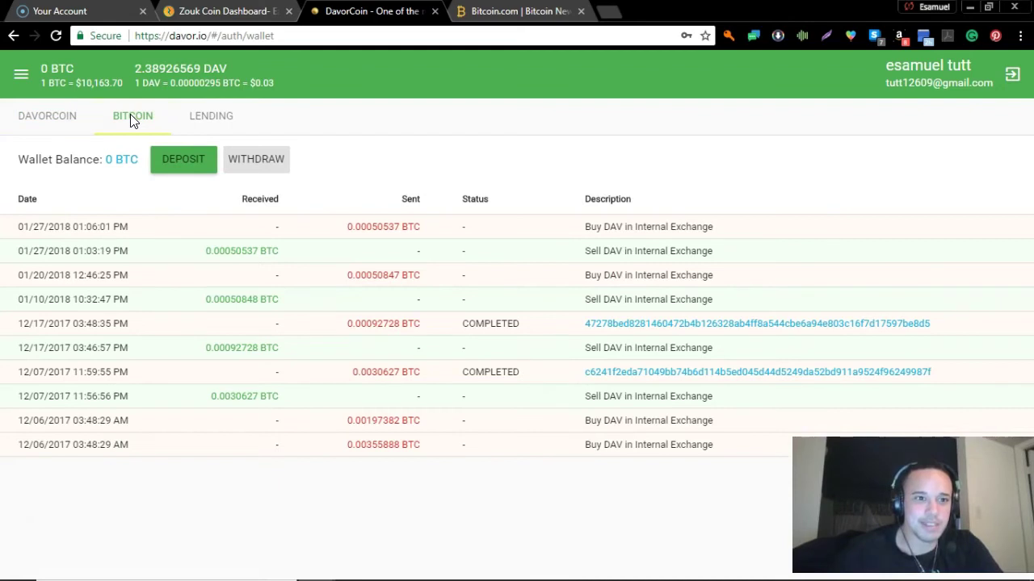
pyautogui.click(219, 115)
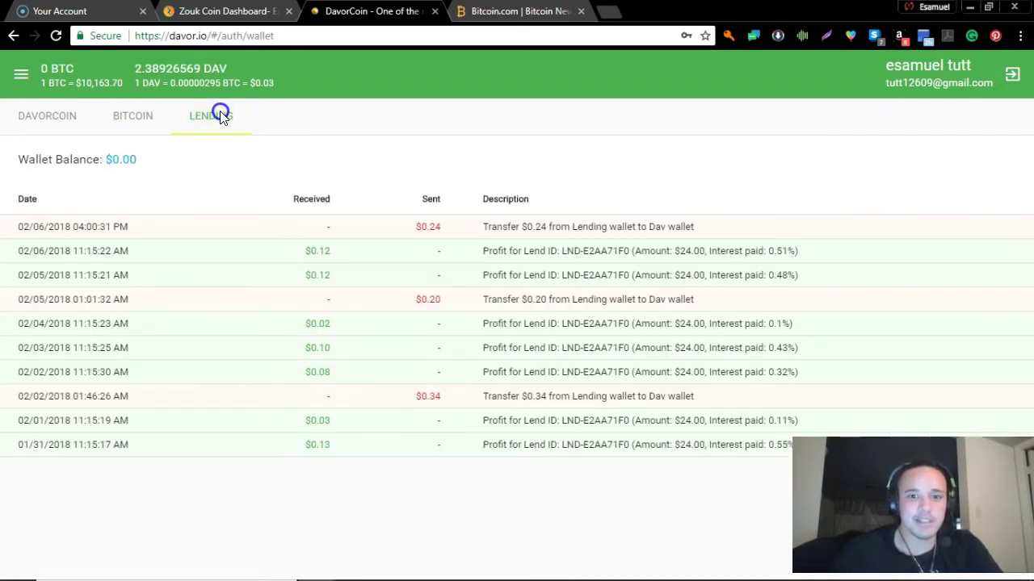
pyautogui.click(206, 38)
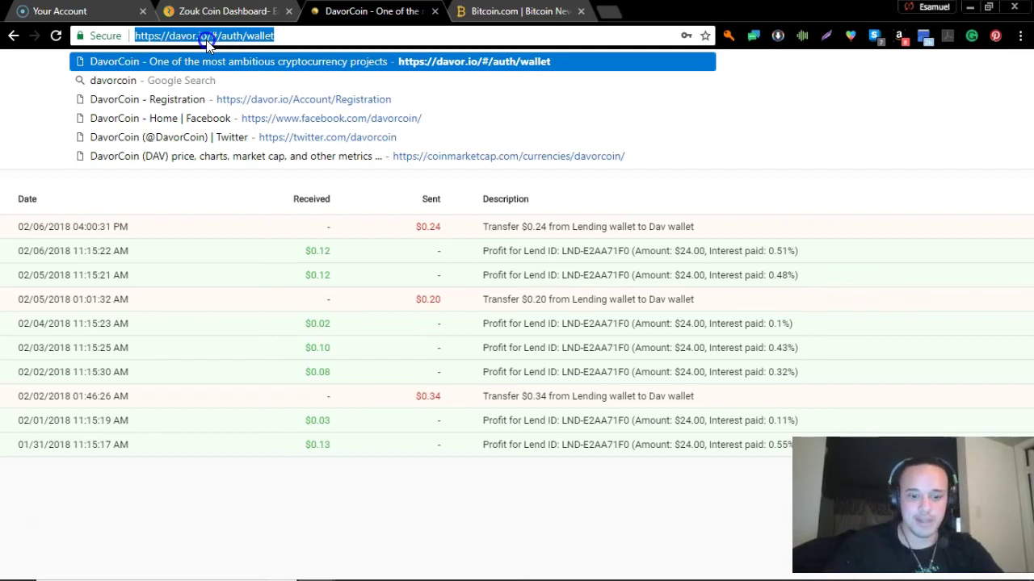
# Open youtube.com and search for '200k davo loan'
pyautogui.write('youtube.com')
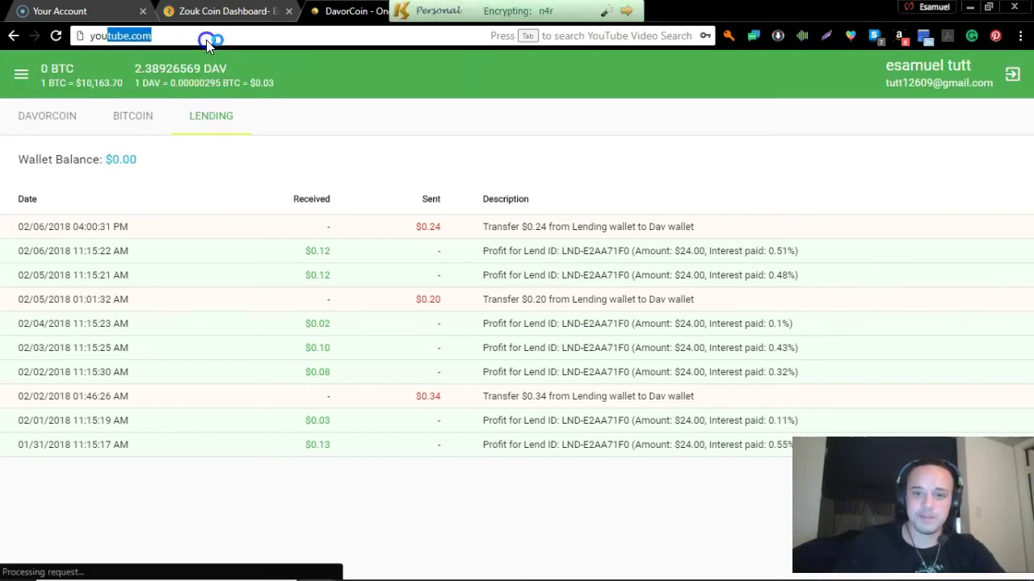
pyautogui.press('Return')
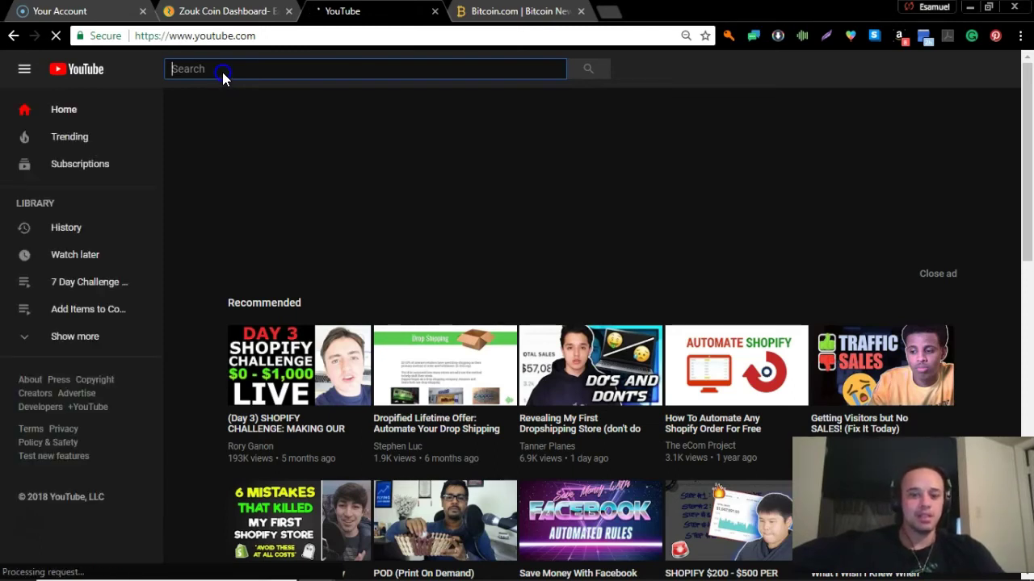
pyautogui.write('200k ')
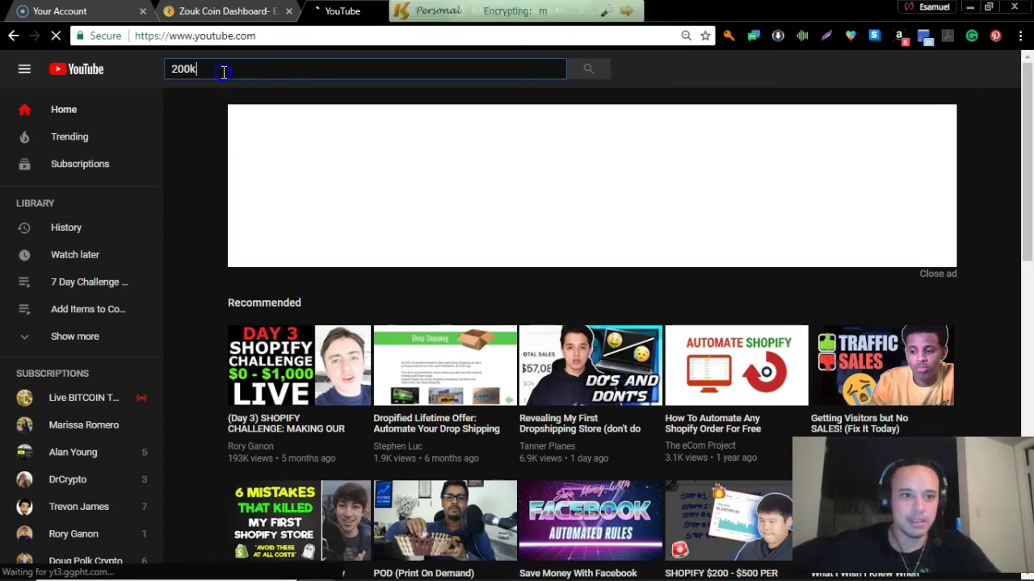
pyautogui.write('davo loan')
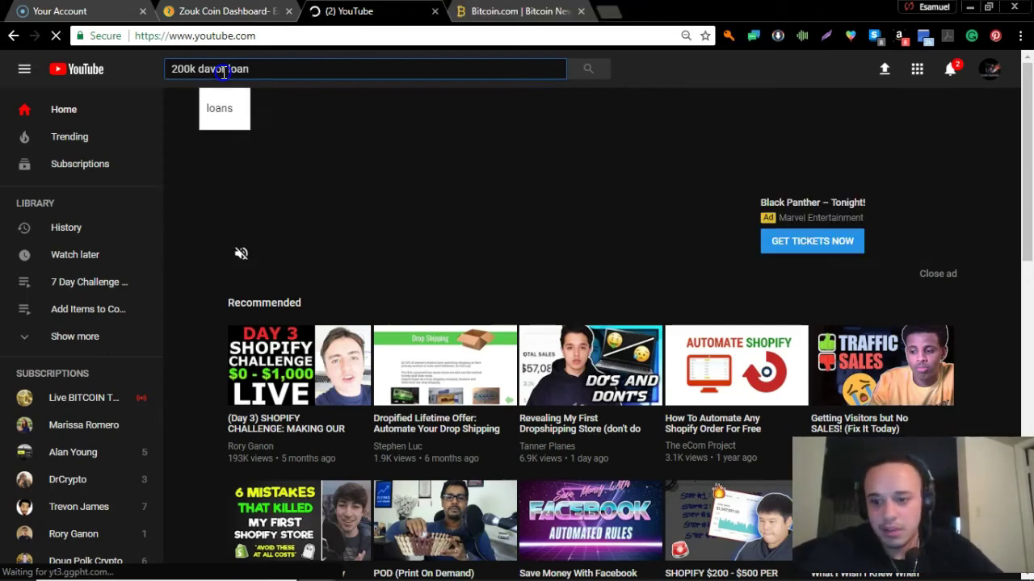
pyautogui.press('Return')
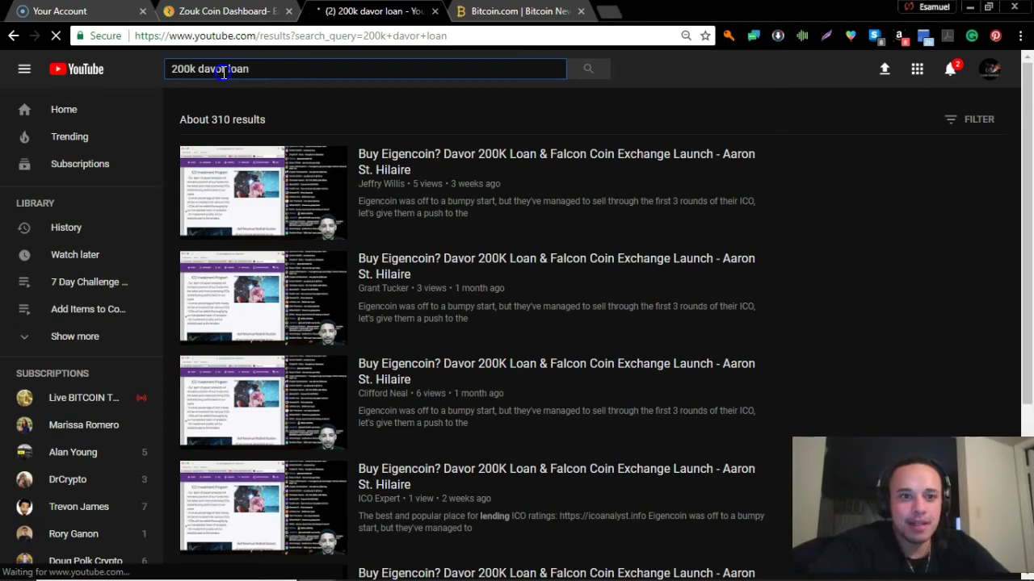
# Open the Davor 200K Loan video, mute it, and jump ahead to 7:39
pyautogui.click(392, 164)
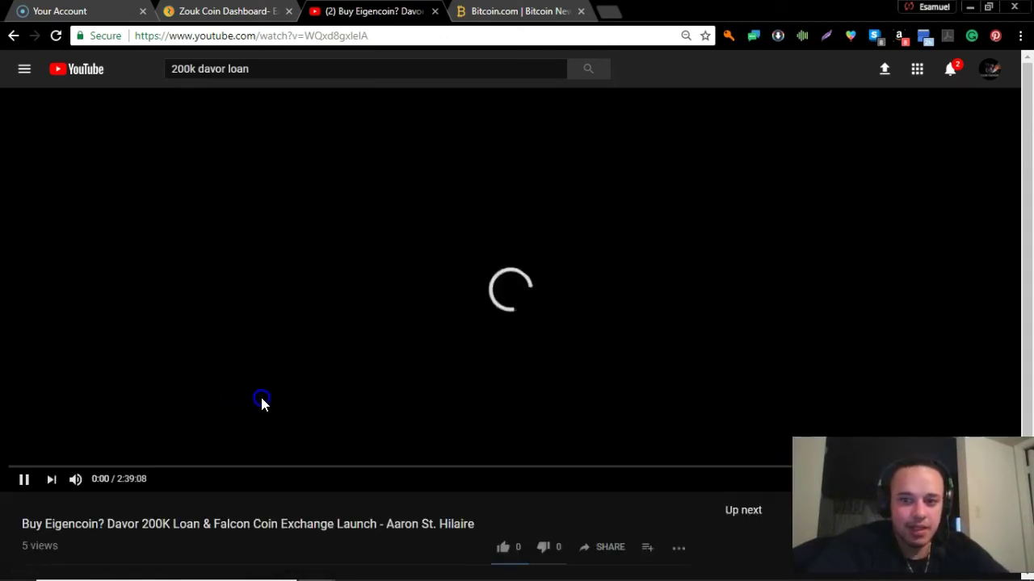
pyautogui.click(75, 480)
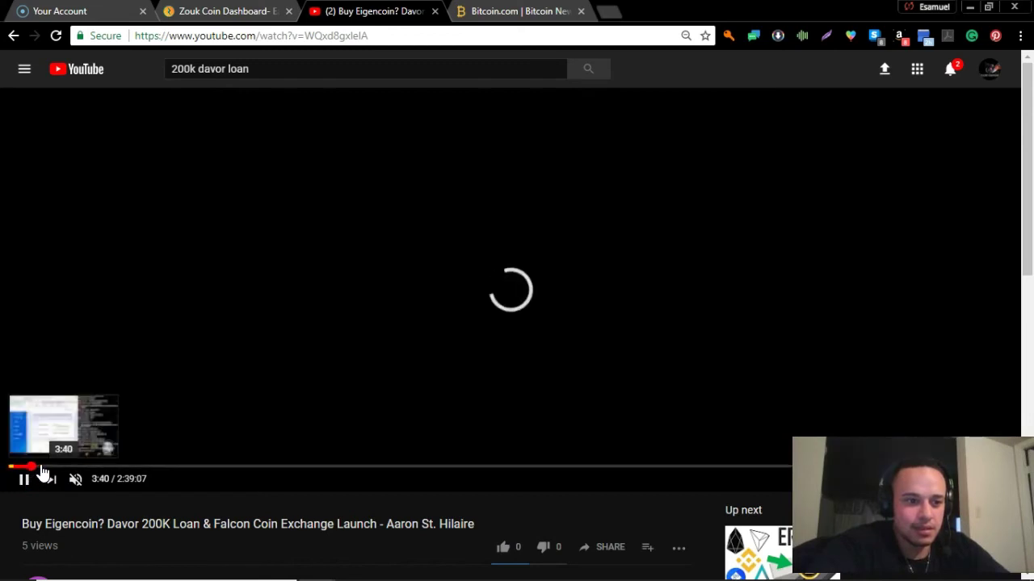
pyautogui.click(45, 469)
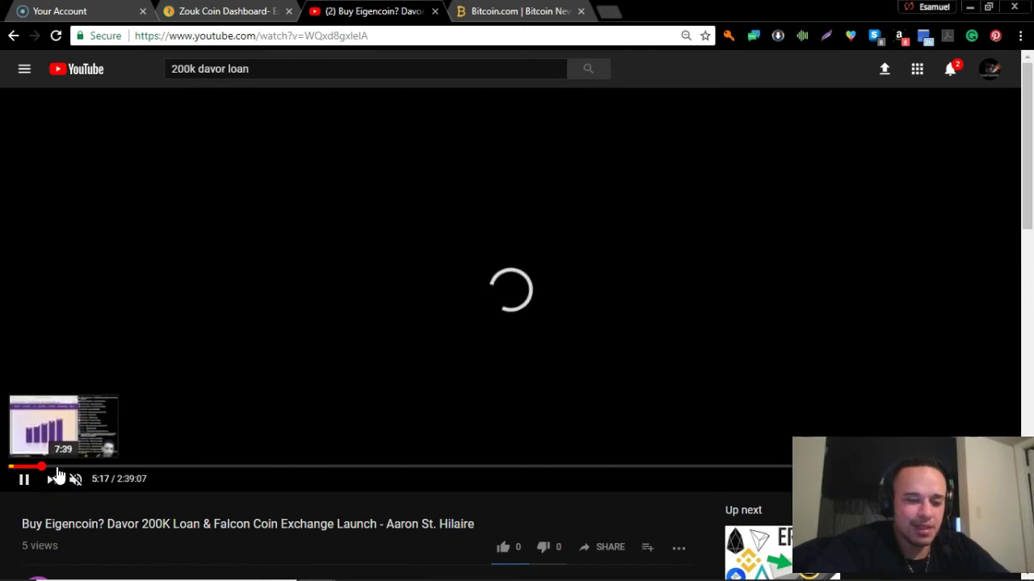
pyautogui.click(56, 468)
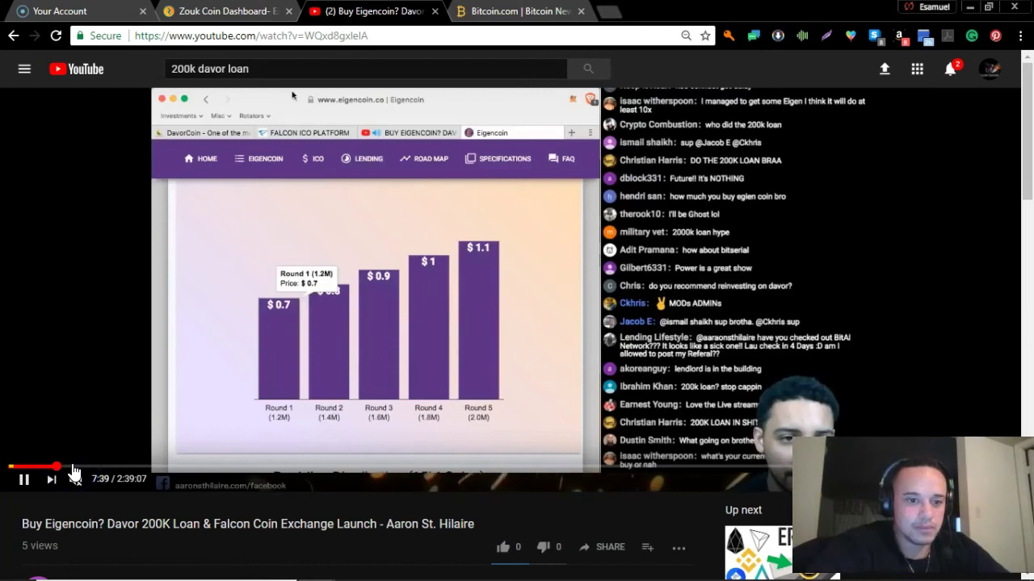
# Seek forward past 1:36 and 1:55 to the GoldReward part, pausing and resuming once
pyautogui.moveTo(73, 469); pyautogui.dragTo(626, 469)
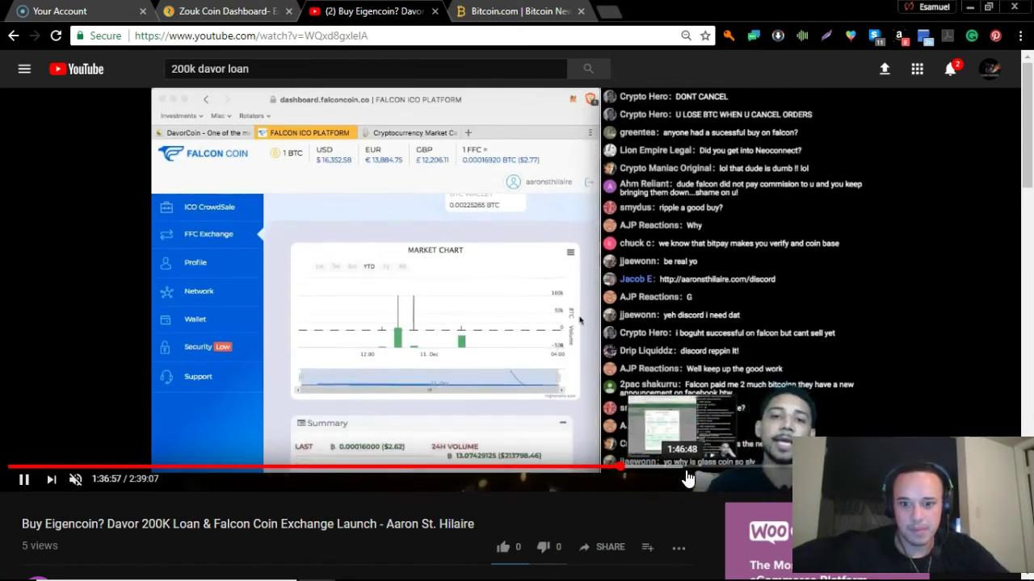
pyautogui.click(693, 468)
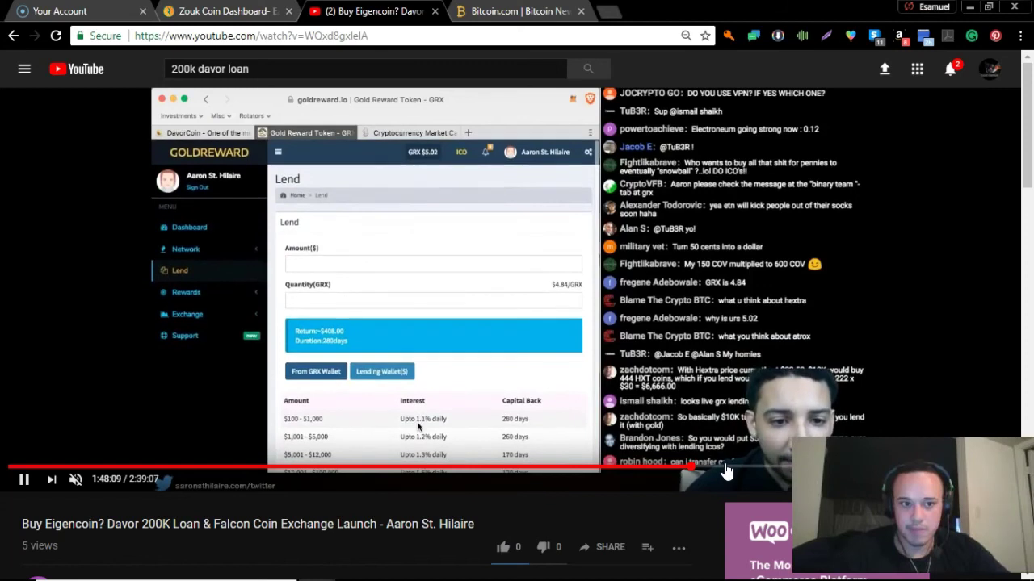
pyautogui.click(738, 468)
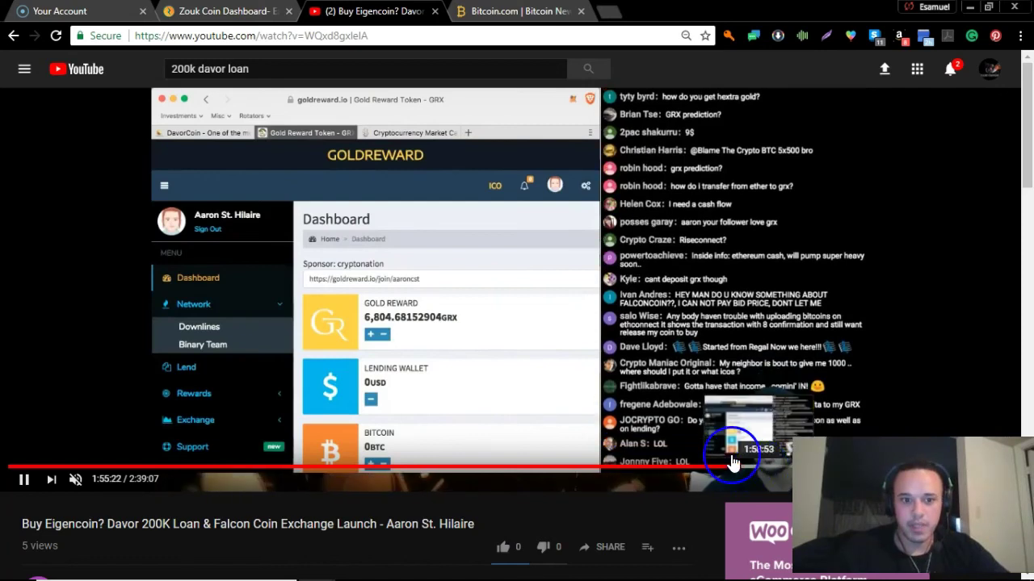
pyautogui.press('space')
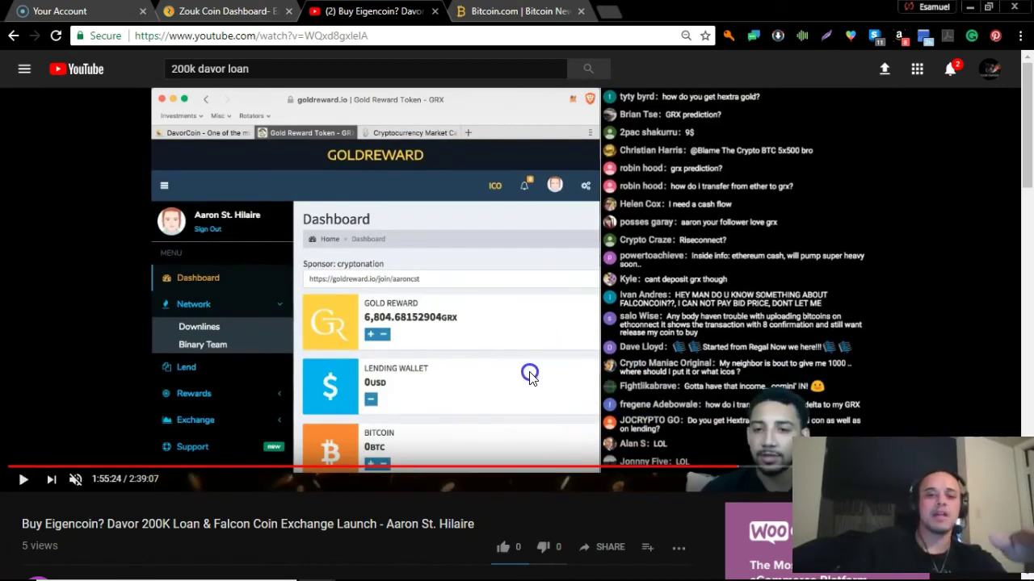
pyautogui.click(559, 380)
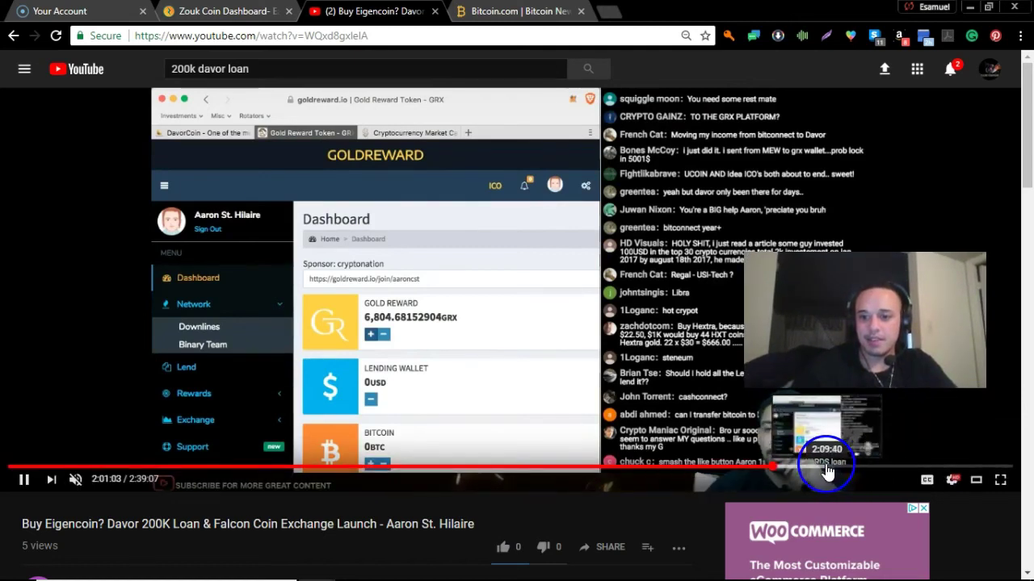
# Seek the livestream through 2:11, 2:16 and 2:18, resuming, then around 2:20-2:22
pyautogui.moveTo(825, 471); pyautogui.dragTo(854, 477)
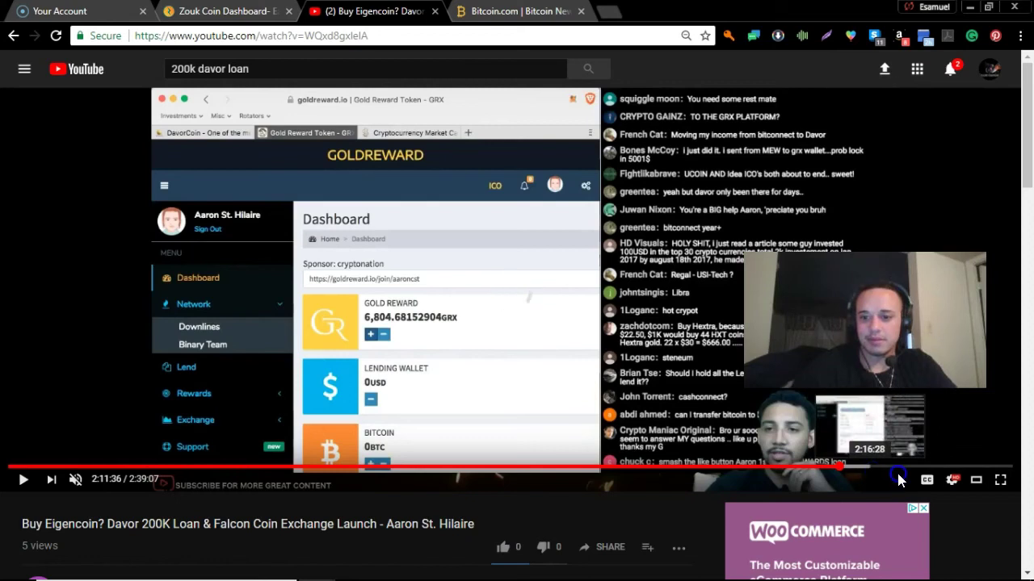
pyautogui.click(872, 468)
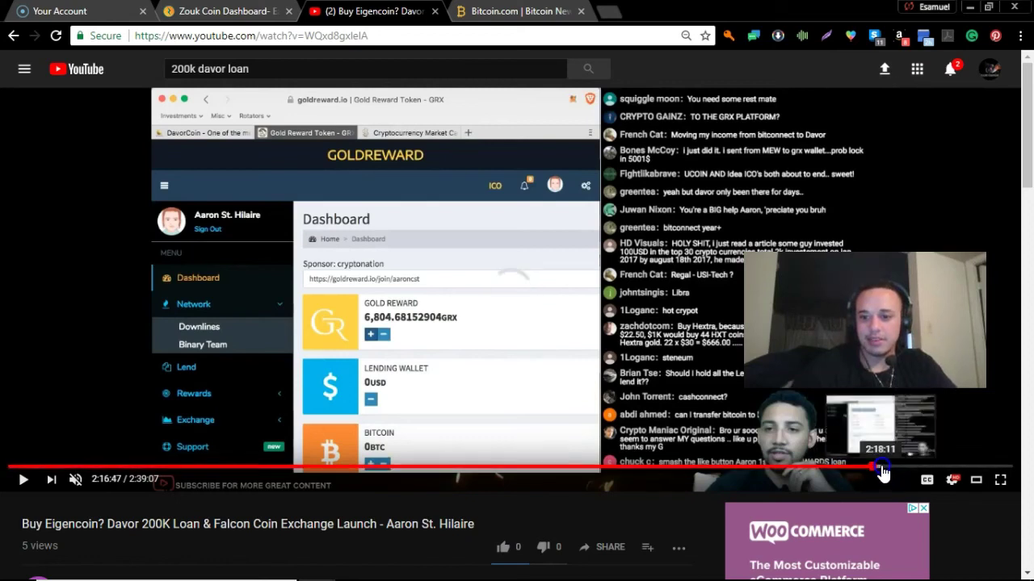
pyautogui.click(881, 470)
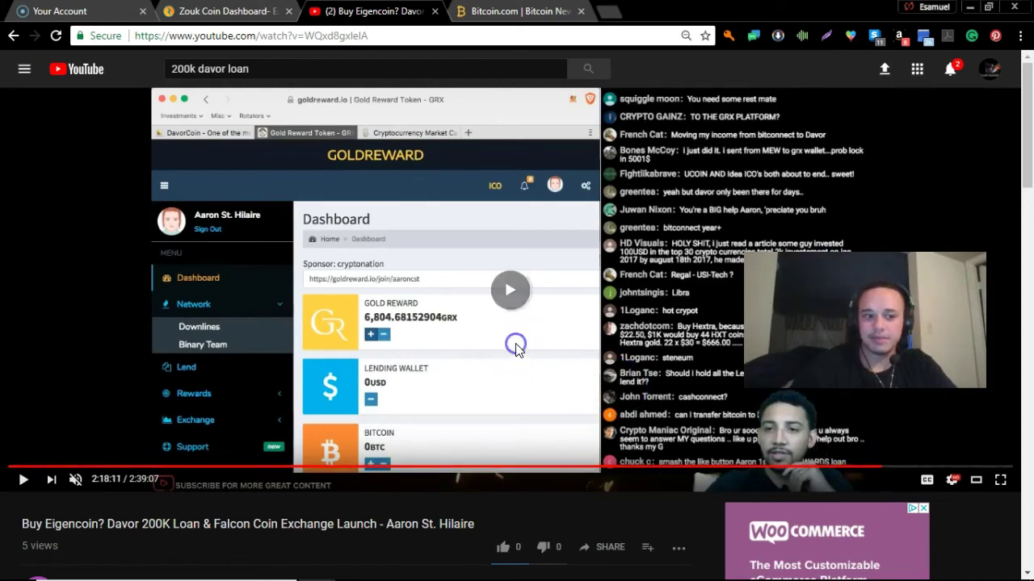
pyautogui.click(210, 408)
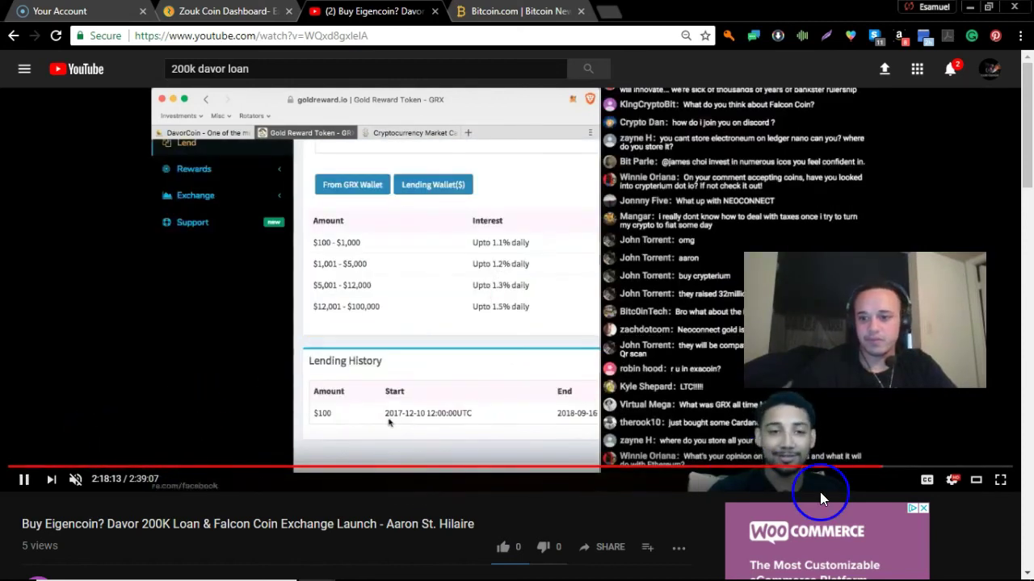
pyautogui.click(903, 470)
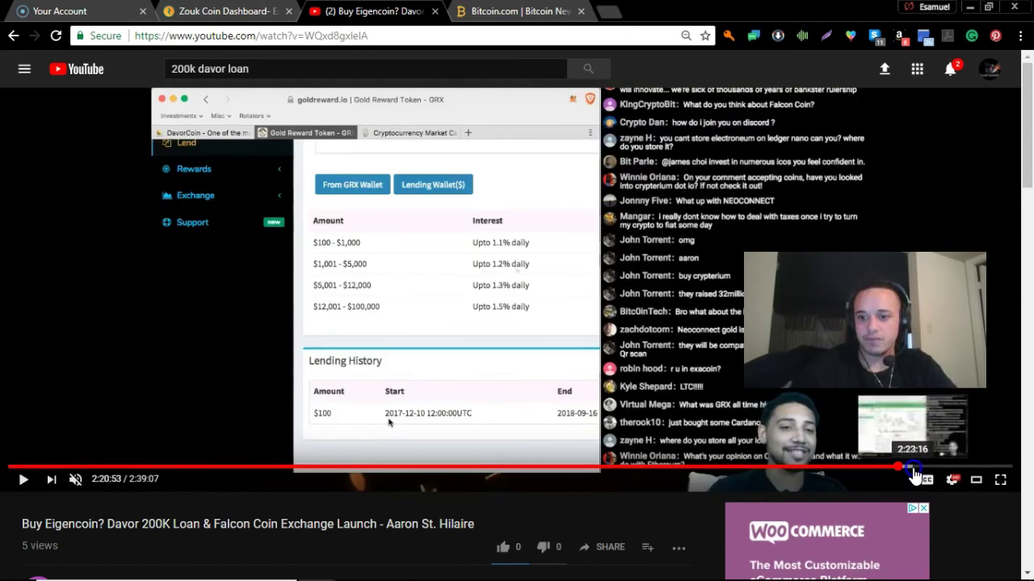
pyautogui.click(913, 469)
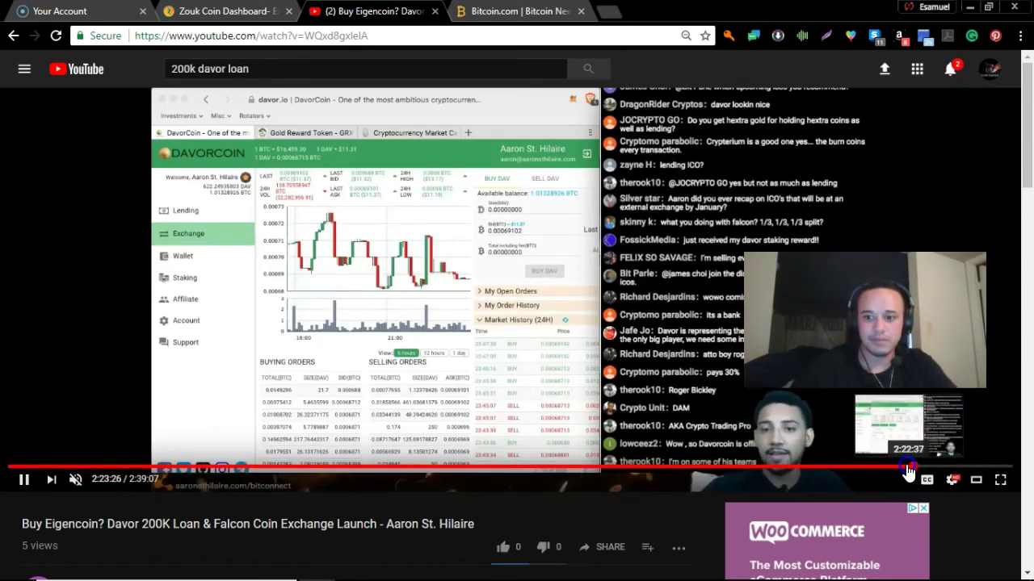
pyautogui.click(906, 470)
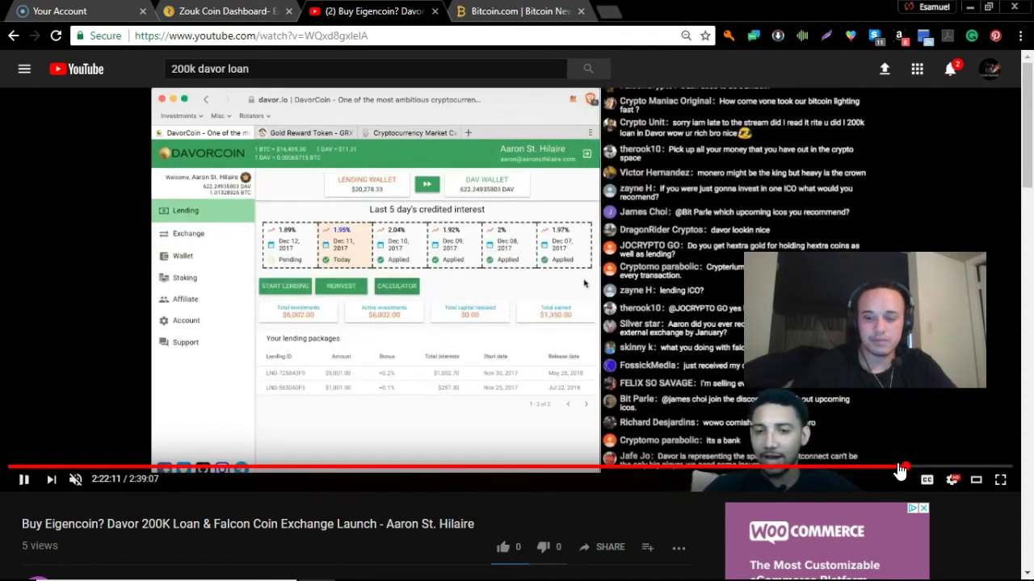
pyautogui.click(891, 468)
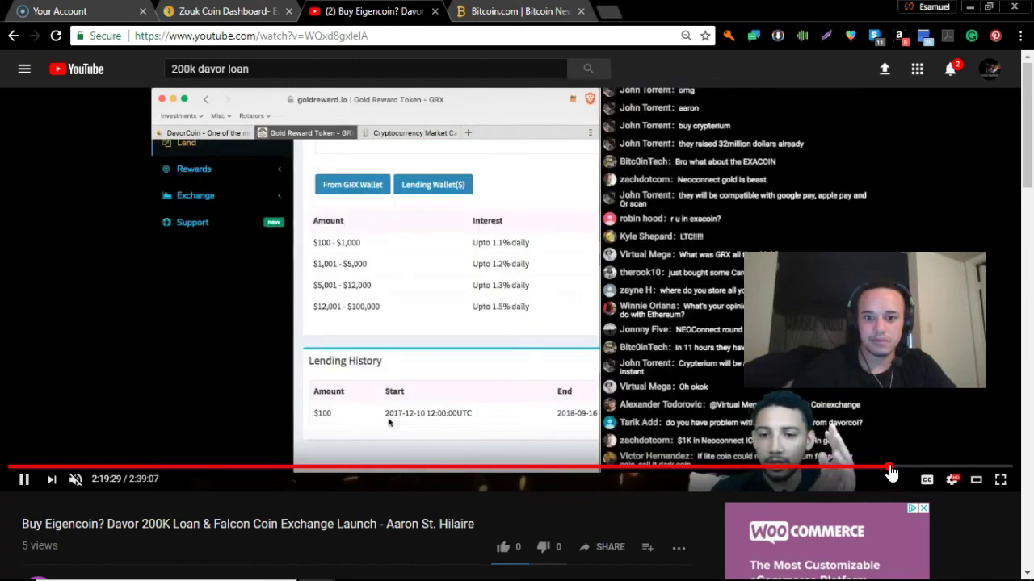
# Seek onward from 2:19:29 through 2:27 and 2:30 to 2:35:21 and resume playback
pyautogui.click(917, 473)
pyautogui.click(910, 468)
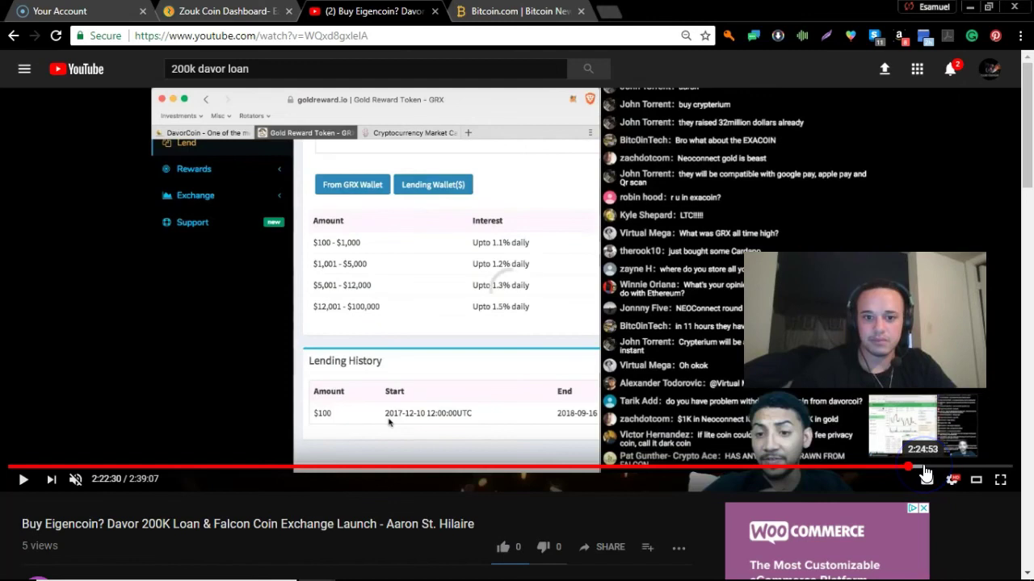
pyautogui.click(930, 468)
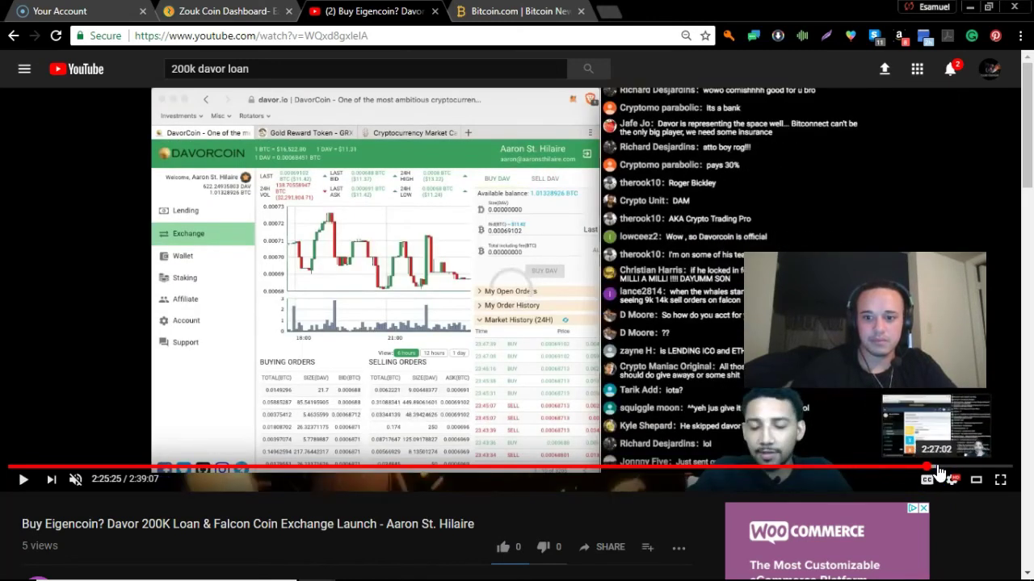
pyautogui.click(937, 468)
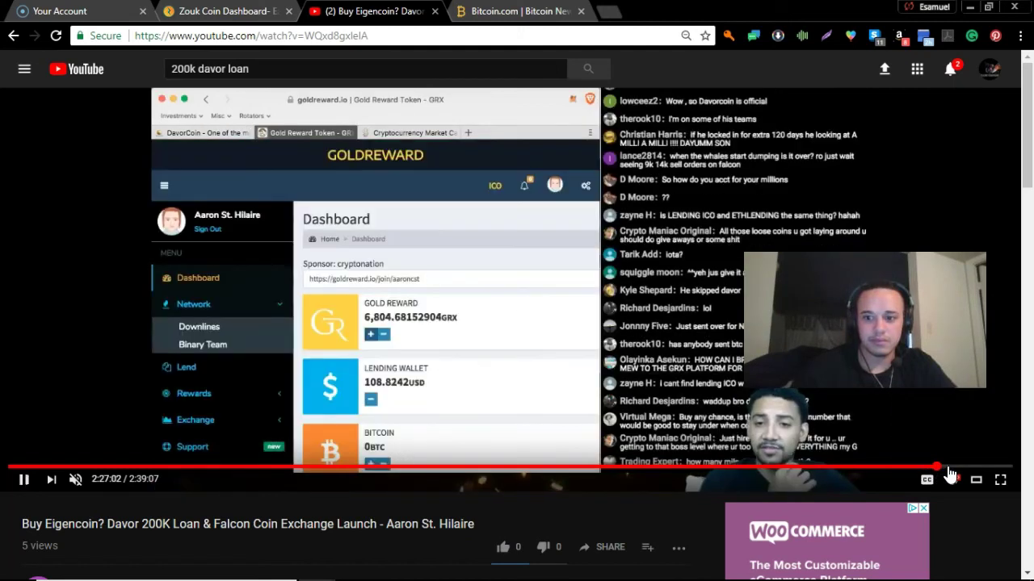
pyautogui.click(951, 469)
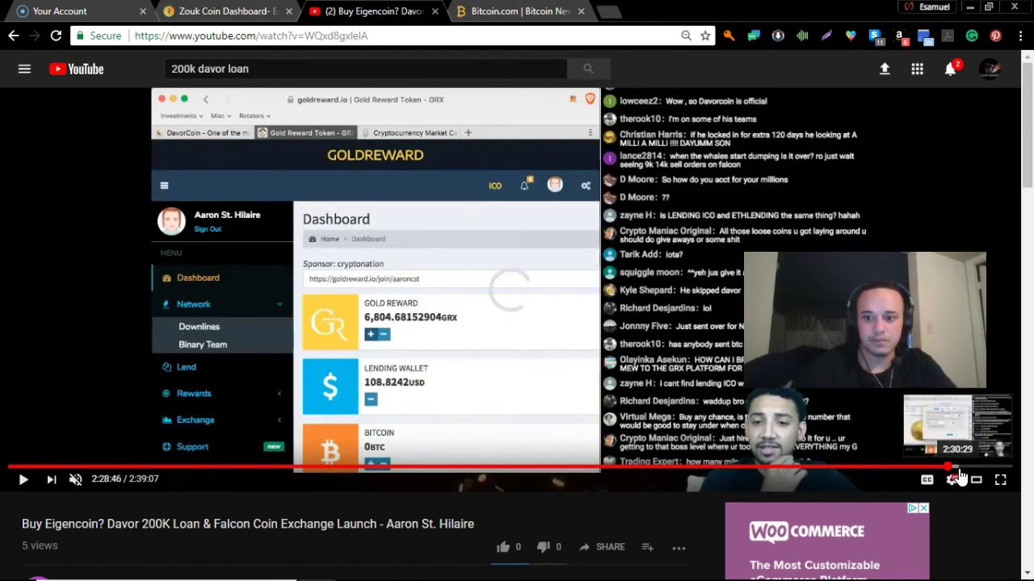
pyautogui.click(958, 469)
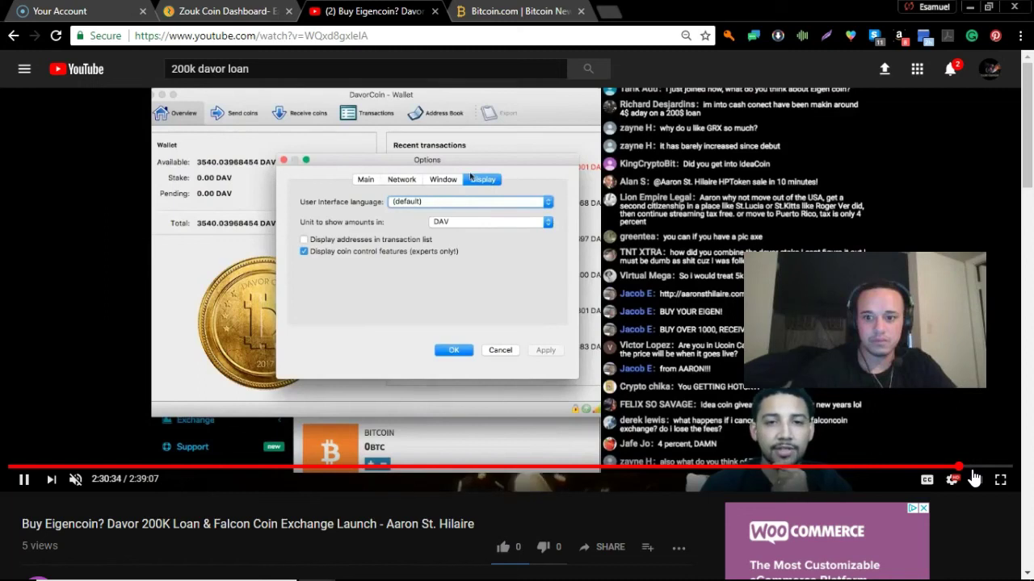
pyautogui.click(971, 468)
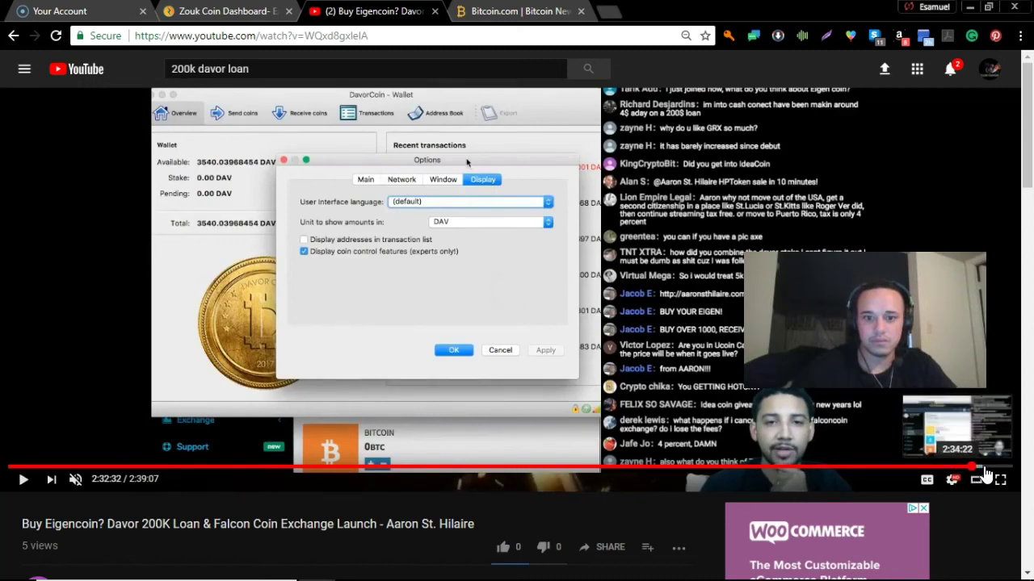
pyautogui.click(989, 468)
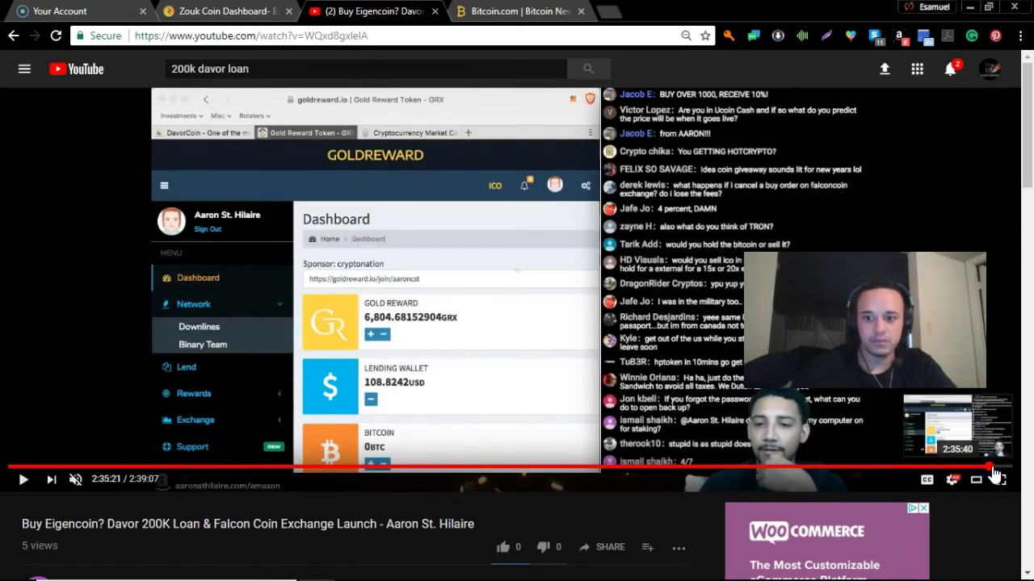
pyautogui.press('space')
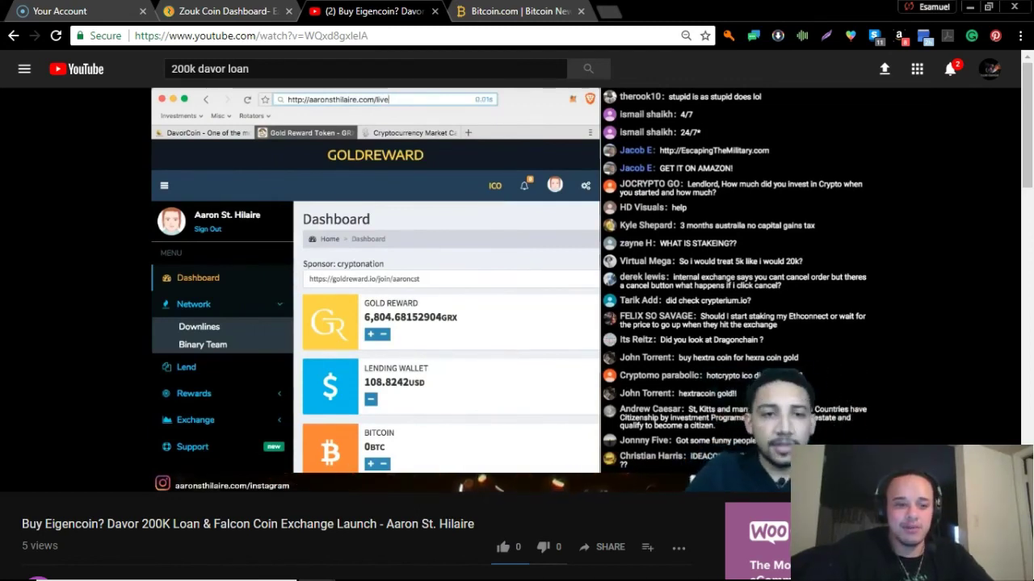
# Let the livestream play on while the streamer loads aaronsthilaire.com/live
pyautogui.moveTo(728, 316)
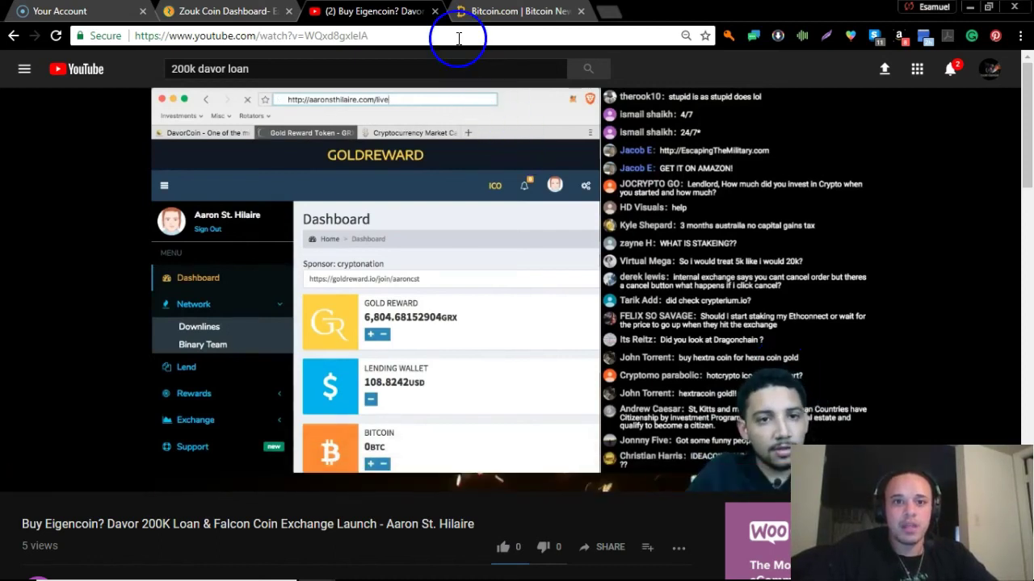
pyautogui.click(435, 11)
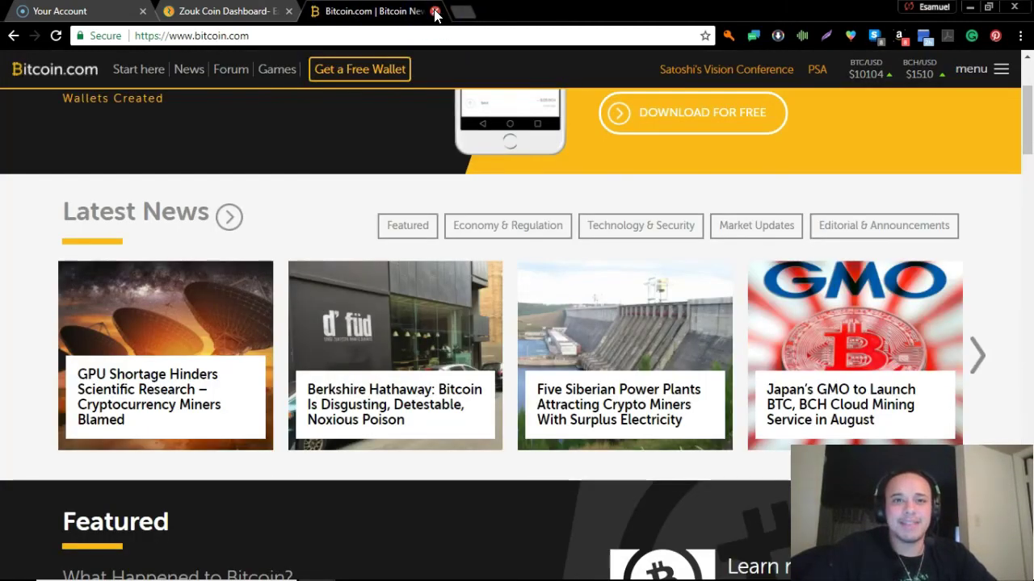